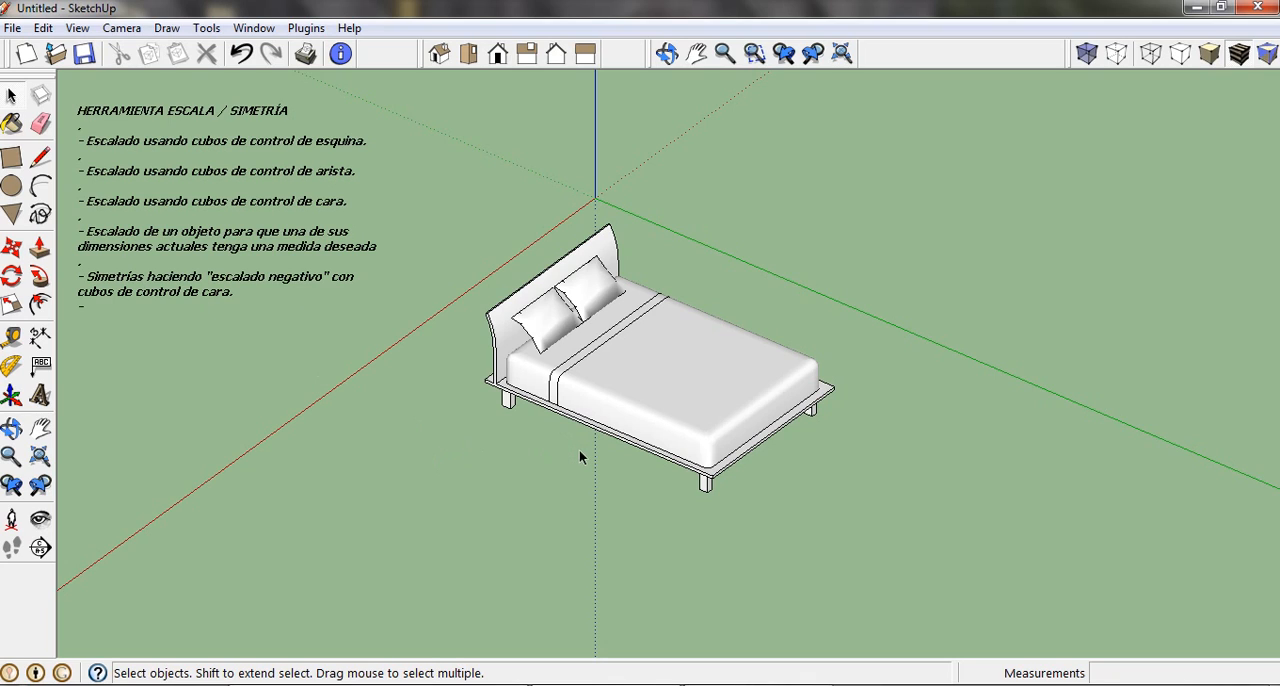
# Scale the bed uniformly from its upper far foot-end corner to 1.50 and 0.50, and undo the scaling.
pyautogui.click(623, 386)
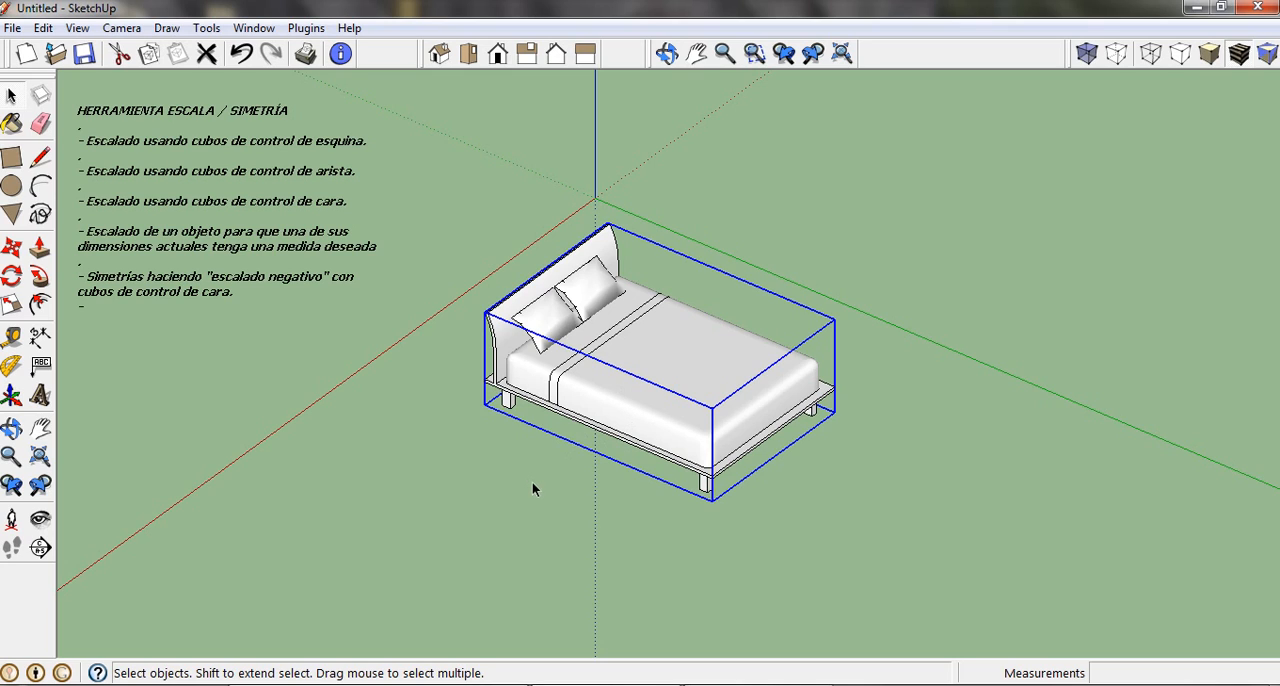
pyautogui.click(533, 484)
pyautogui.click(623, 380)
pyautogui.click(12, 306)
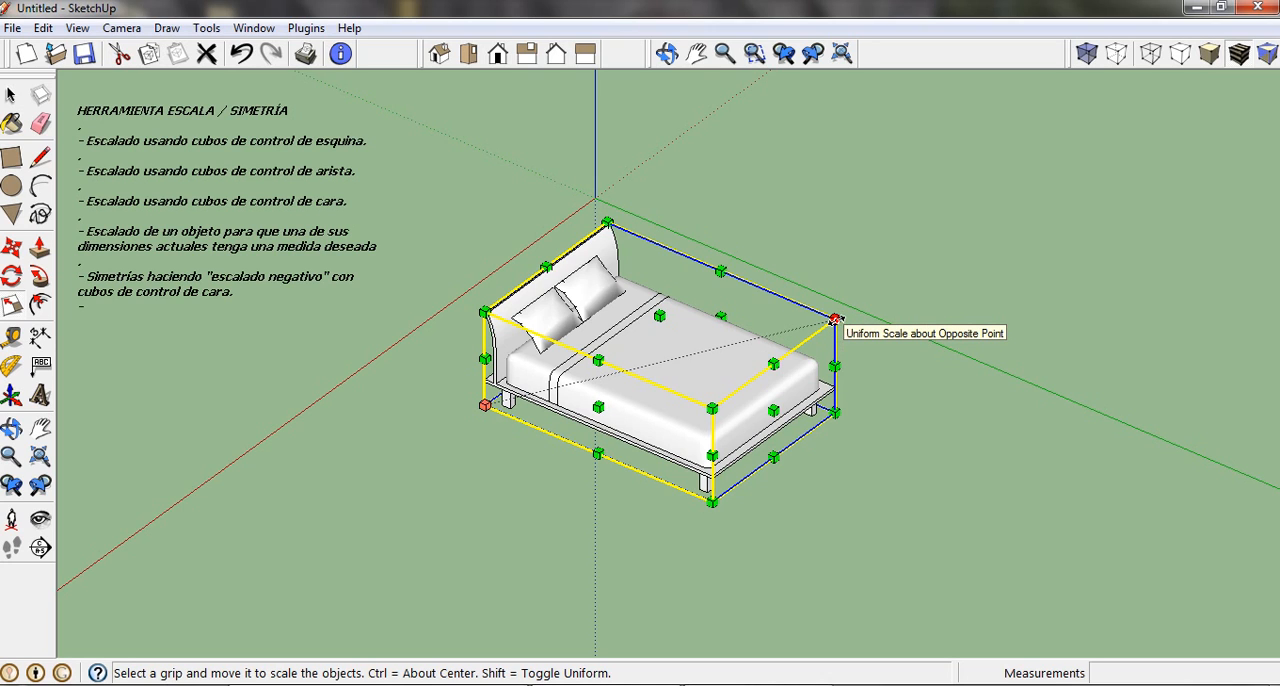
pyautogui.moveTo(836, 320); pyautogui.dragTo(1008, 296)
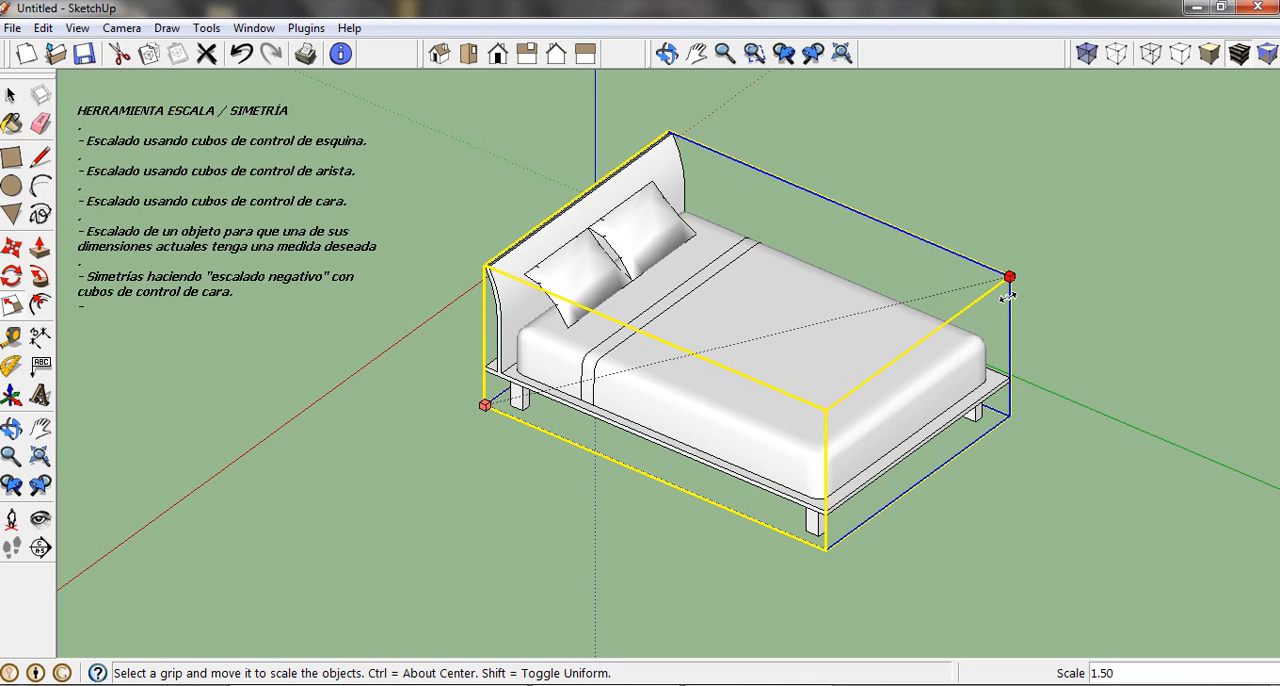
pyautogui.moveTo(1008, 296); pyautogui.dragTo(838, 316)
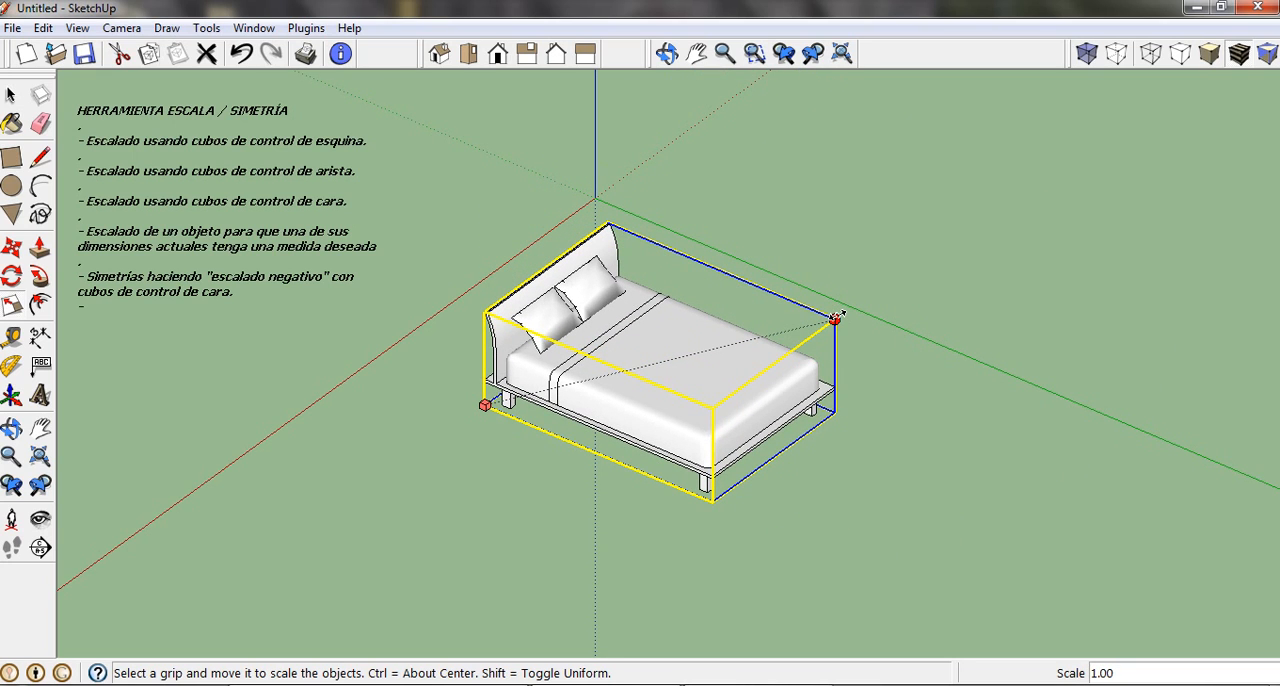
pyautogui.moveTo(836, 317); pyautogui.dragTo(663, 356)
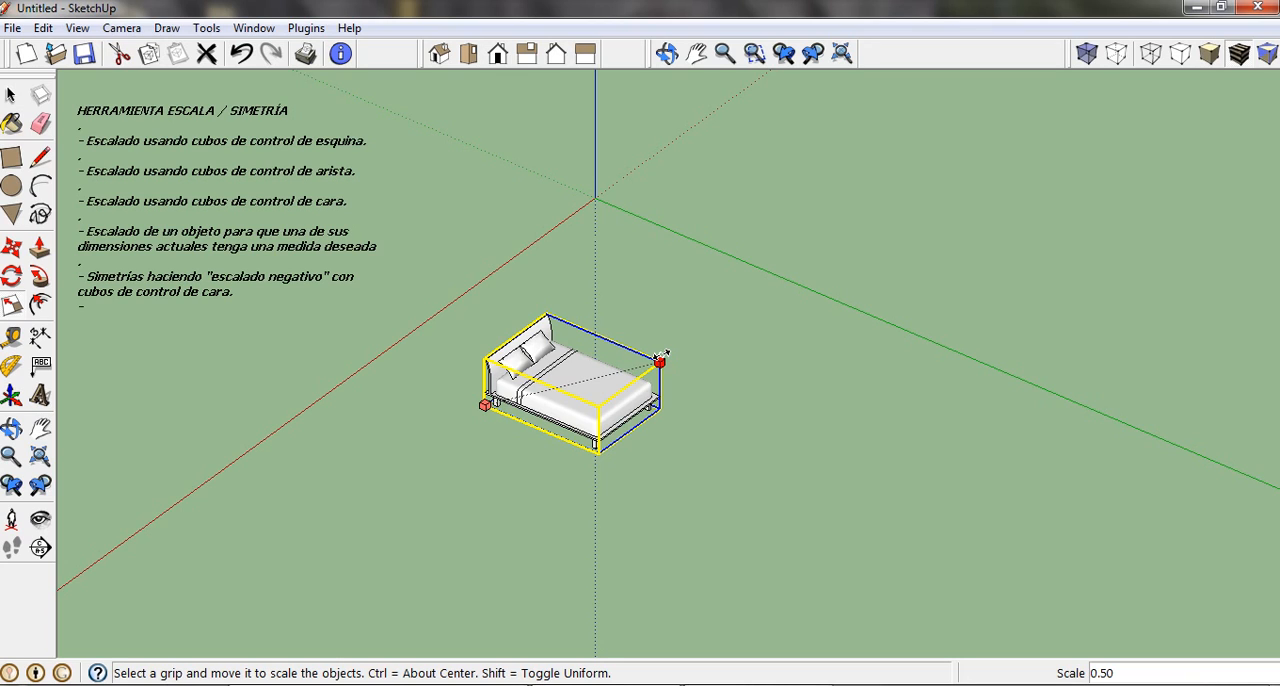
pyautogui.moveTo(663, 356); pyautogui.dragTo(663, 356)
pyautogui.click(241, 53)
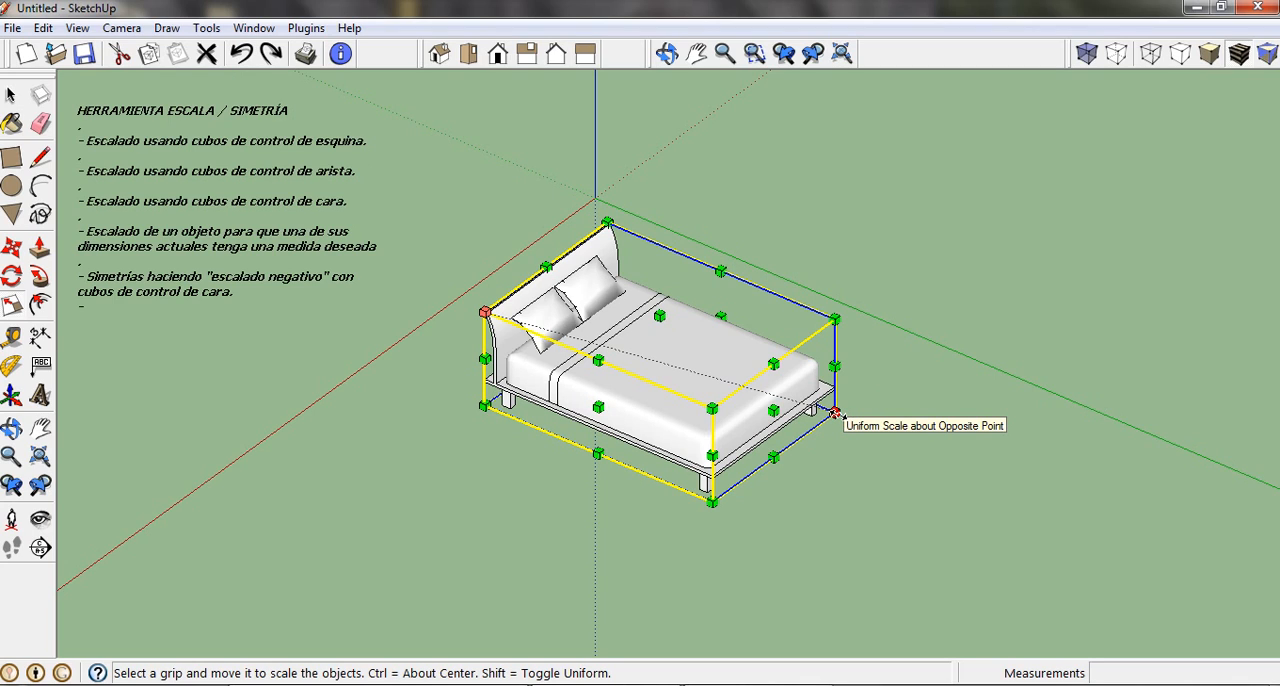
# Scale the bed along red and green from the vertical edge grip at the near headboard side with factors 2,2, and deselect it.
pyautogui.moveTo(837, 414)
pyautogui.mouseDown()
pyautogui.moveTo(1012, 478)
pyautogui.moveTo(846, 415)
pyautogui.mouseUp()
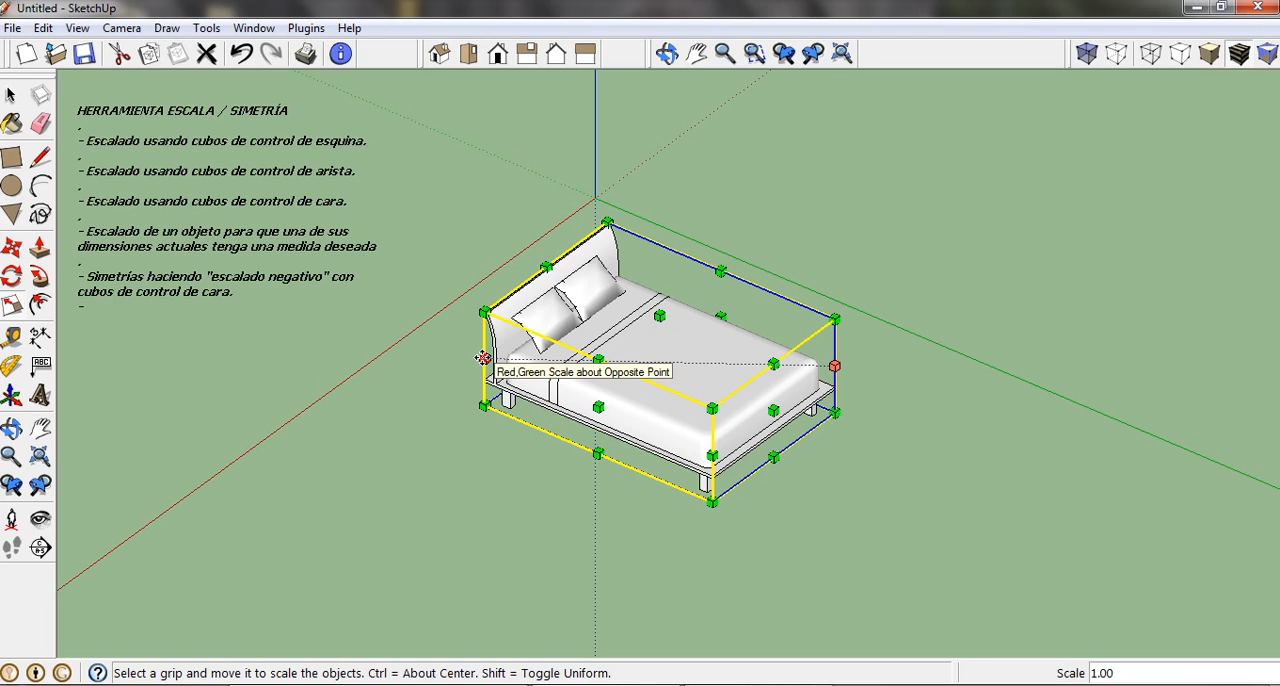
pyautogui.moveTo(483, 358); pyautogui.dragTo(308, 416)
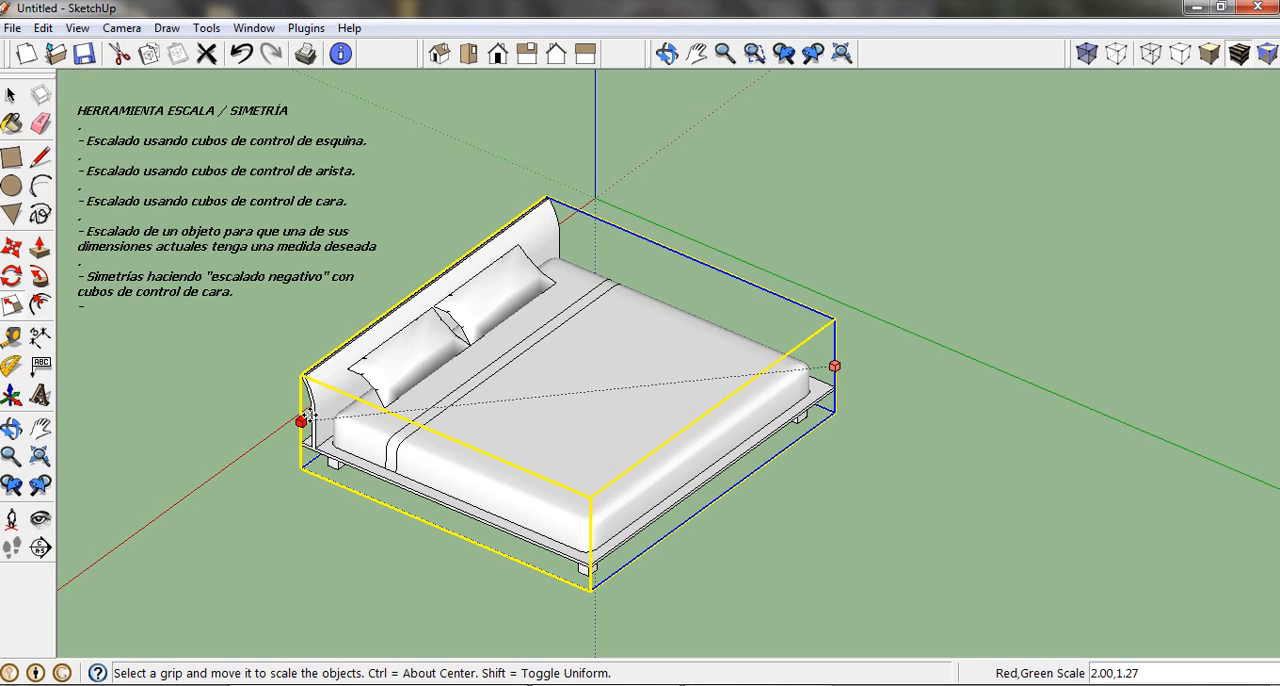
pyautogui.click(309, 413)
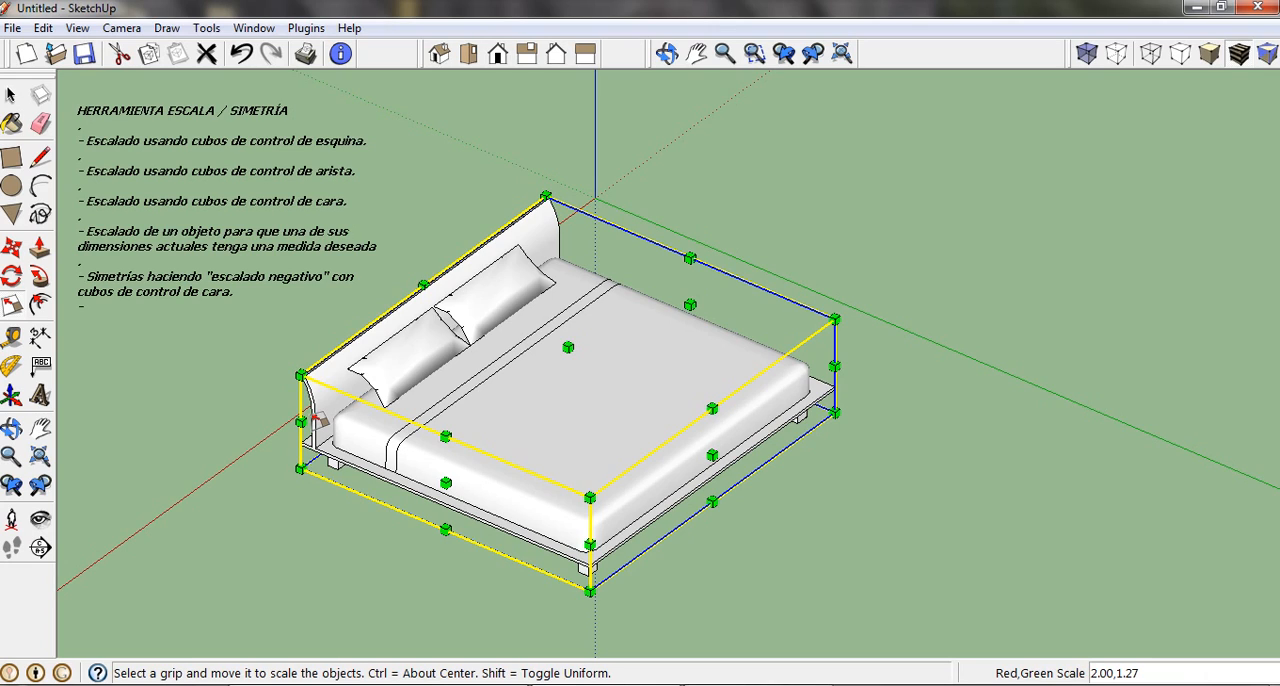
pyautogui.write('2,2')
pyautogui.press('Return')
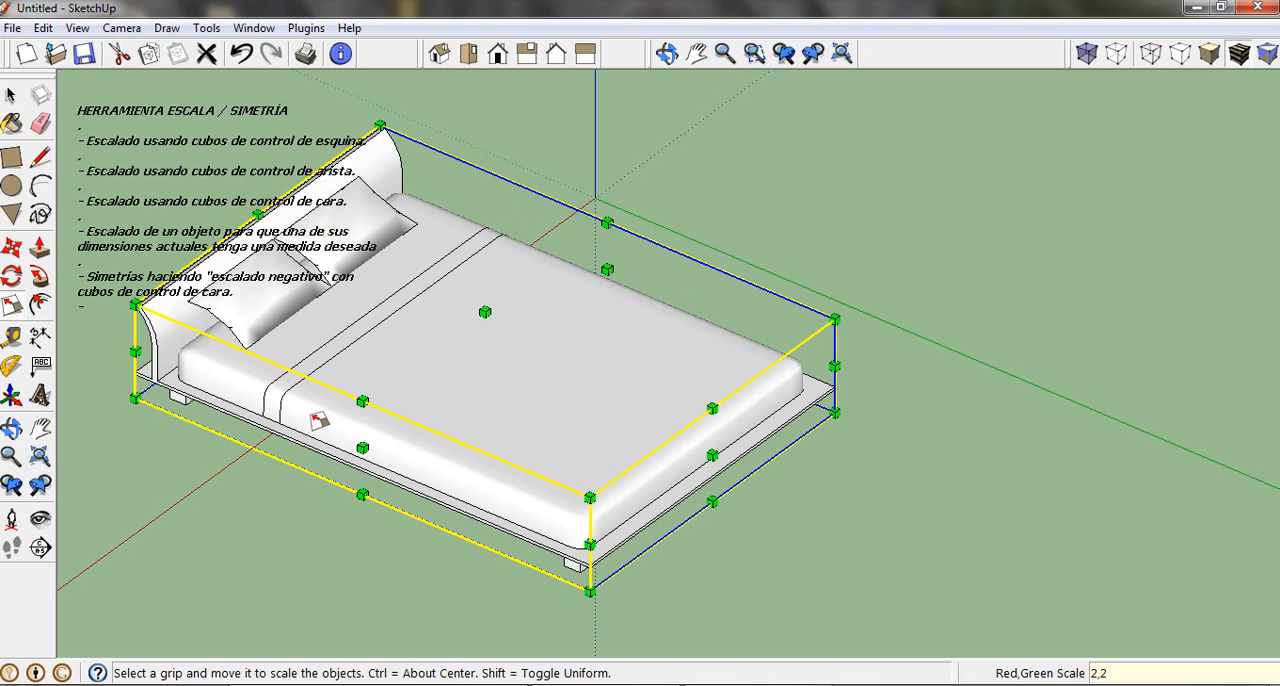
pyautogui.scroll(-3, 297, 332)
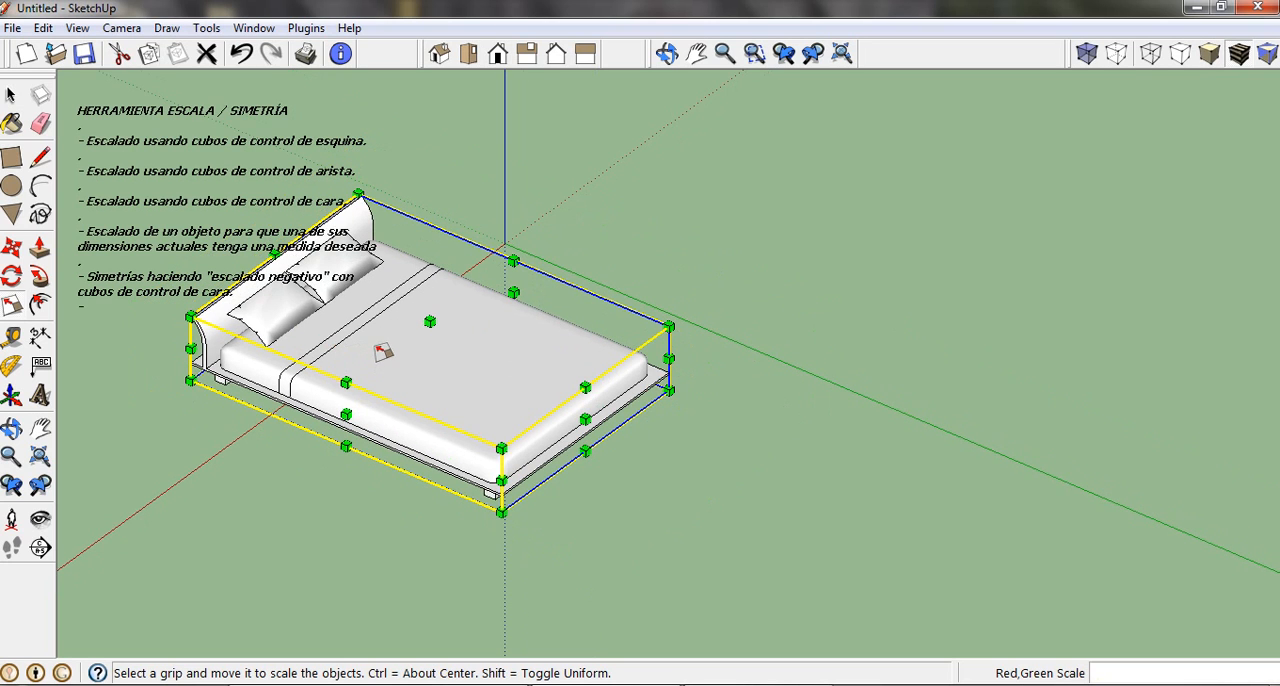
pyautogui.keyDown('shift'); pyautogui.moveTo(380, 355); pyautogui.dragTo(651, 325, button='middle'); pyautogui.keyUp('shift')
pyautogui.click(11, 94)
pyautogui.click(591, 223)
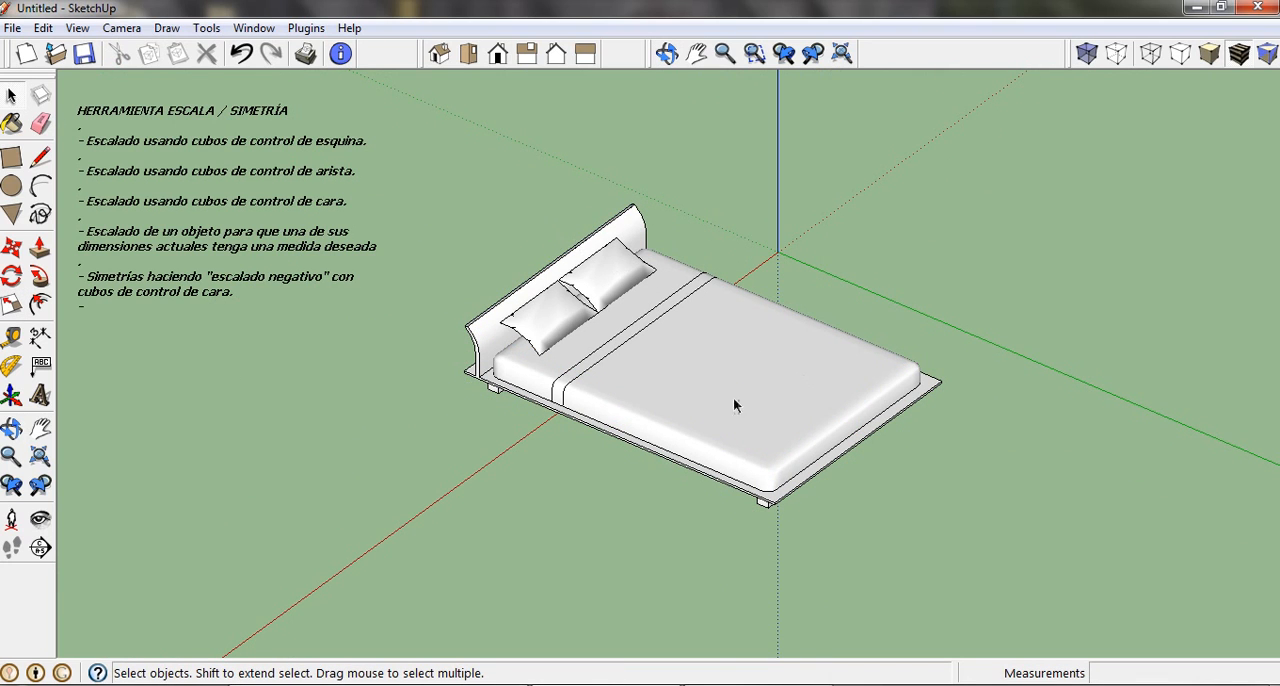
# Reselect the bed with the Scale tool active and undo the last red and green scaling.
pyautogui.moveTo(734, 400); pyautogui.dragTo(689, 429, button='middle')
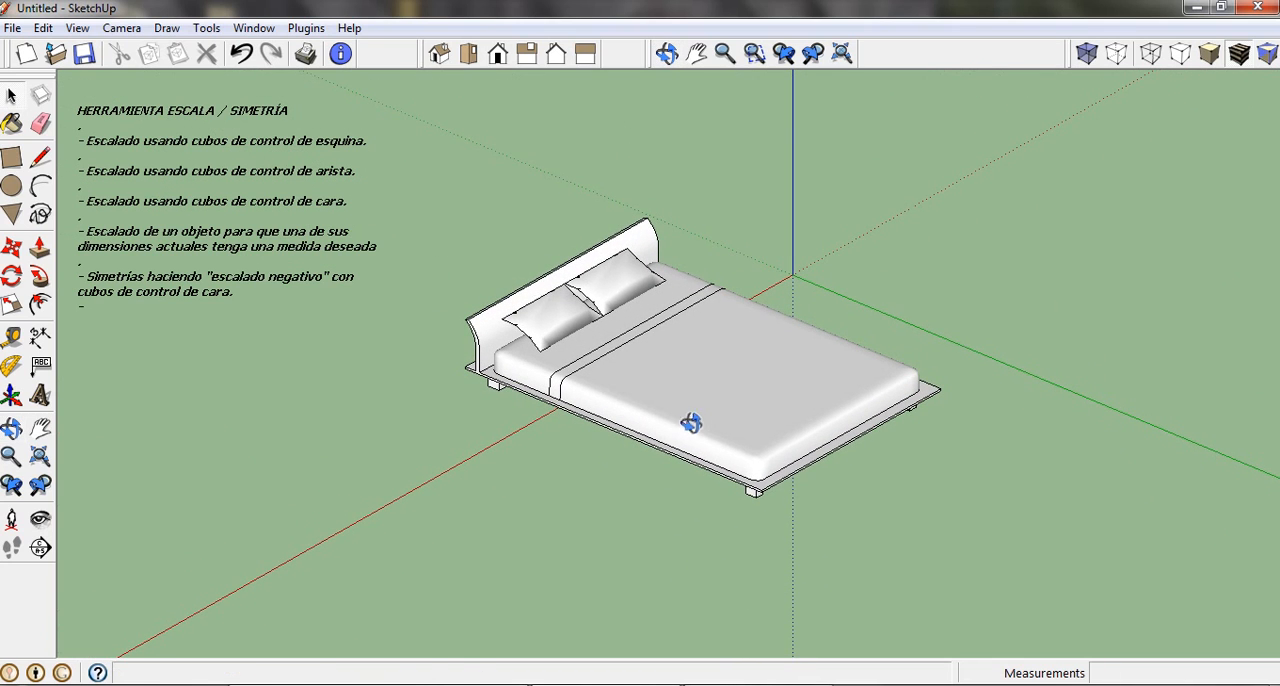
pyautogui.press('space')
pyautogui.click(677, 355)
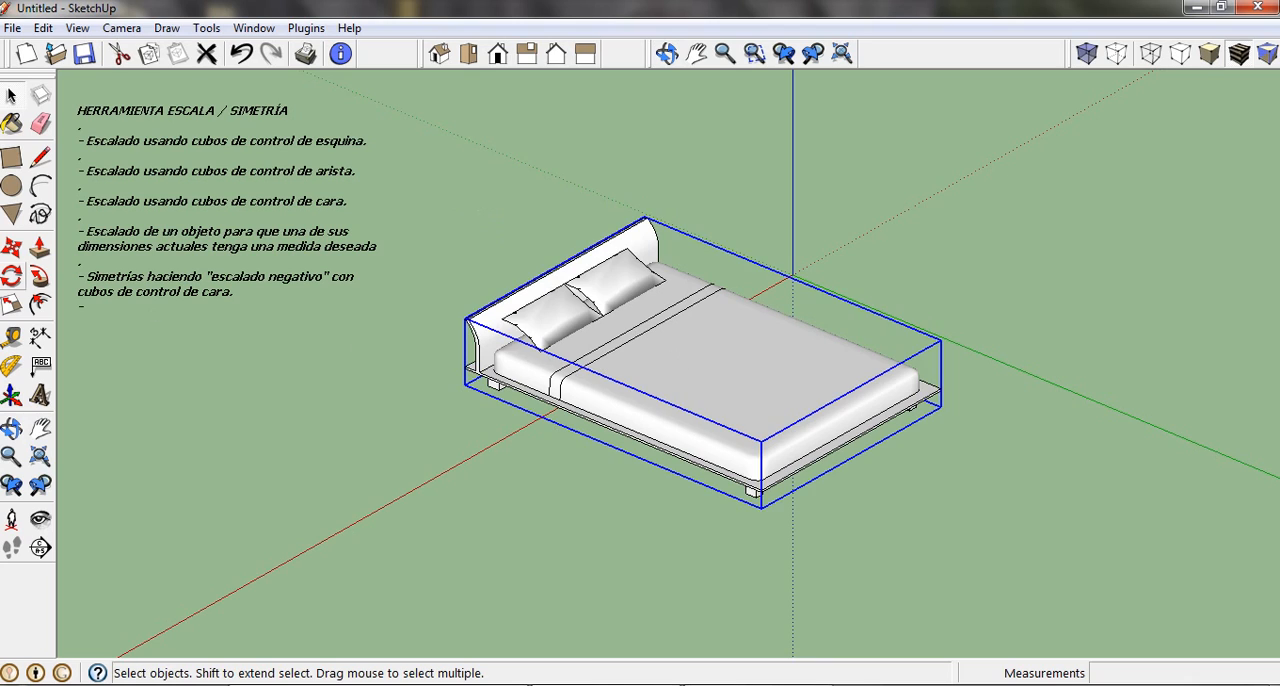
pyautogui.click(12, 307)
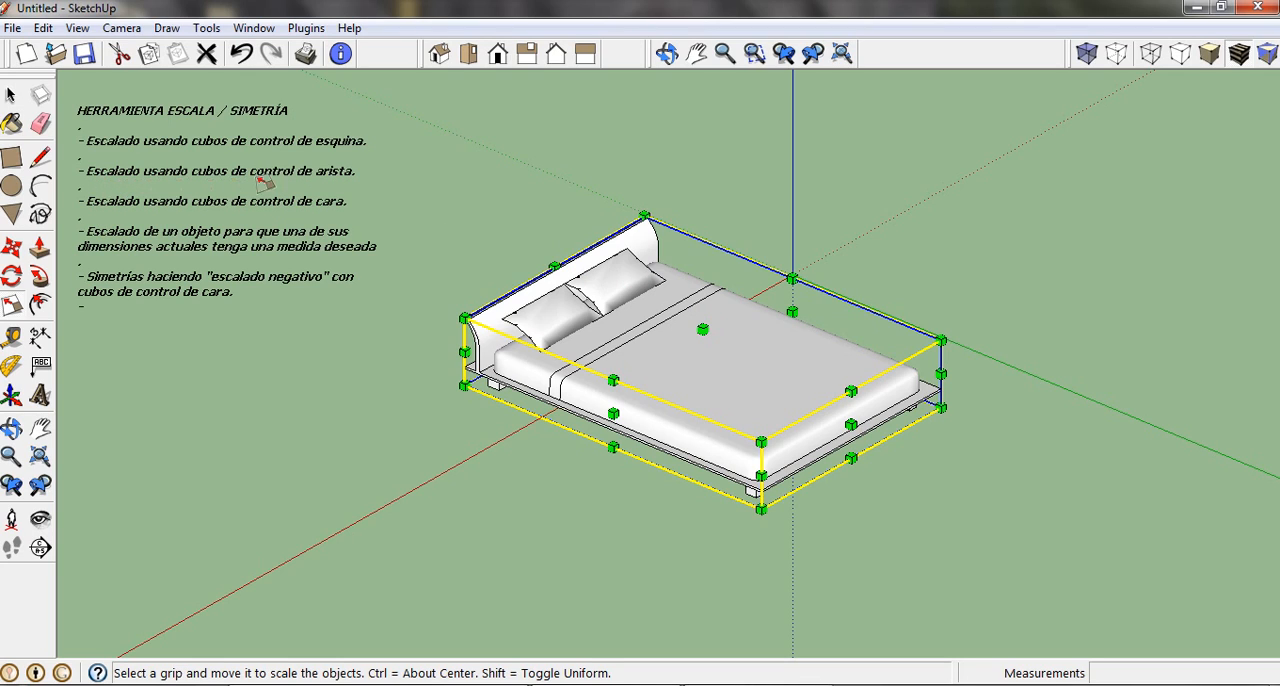
pyautogui.click(242, 55)
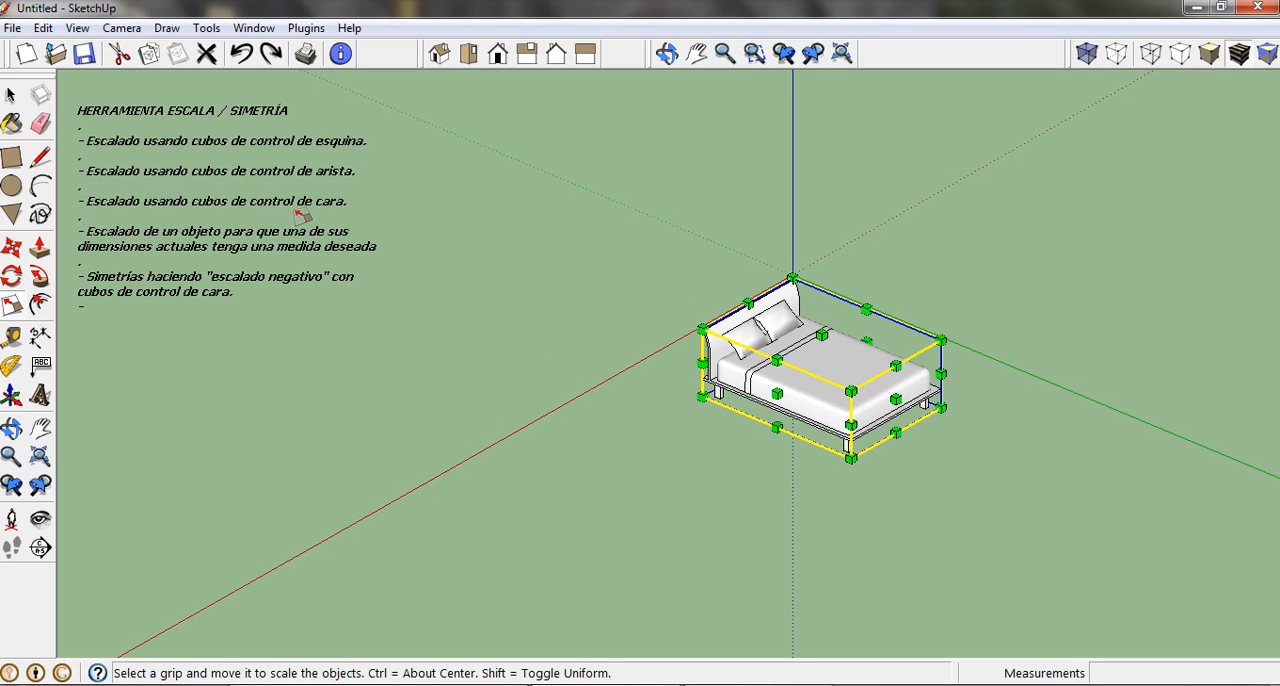
# Lengthen the bed along the green axis from its foot-end face grip to a scale of 1.50.
pyautogui.scroll(5, 935, 396)
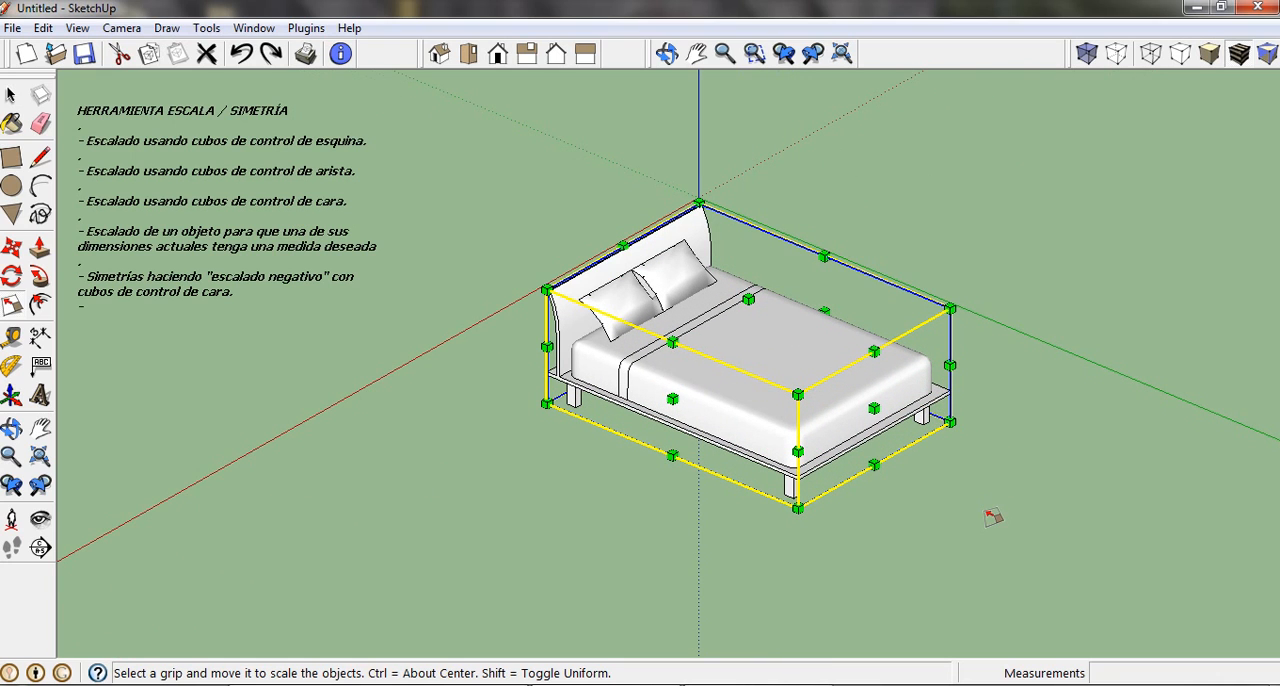
pyautogui.keyDown('shift'); pyautogui.moveTo(993, 517); pyautogui.dragTo(925, 475, button='middle'); pyautogui.keyUp('shift')
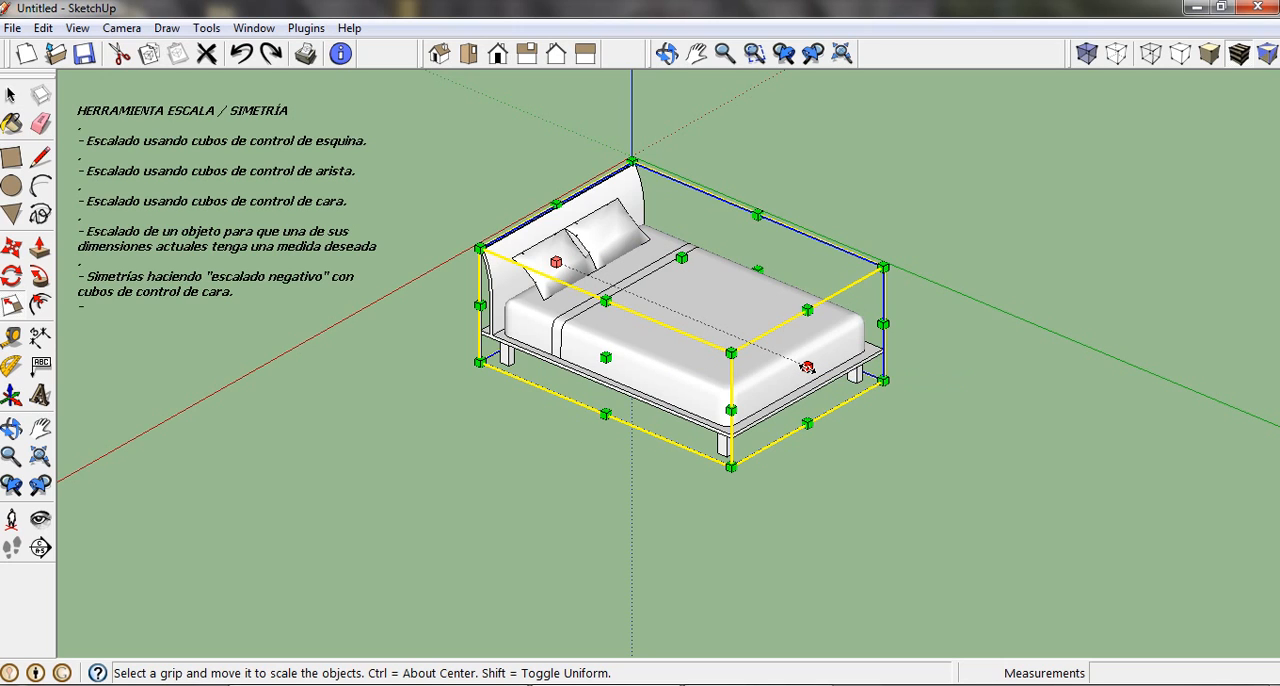
pyautogui.moveTo(811, 368); pyautogui.dragTo(938, 421)
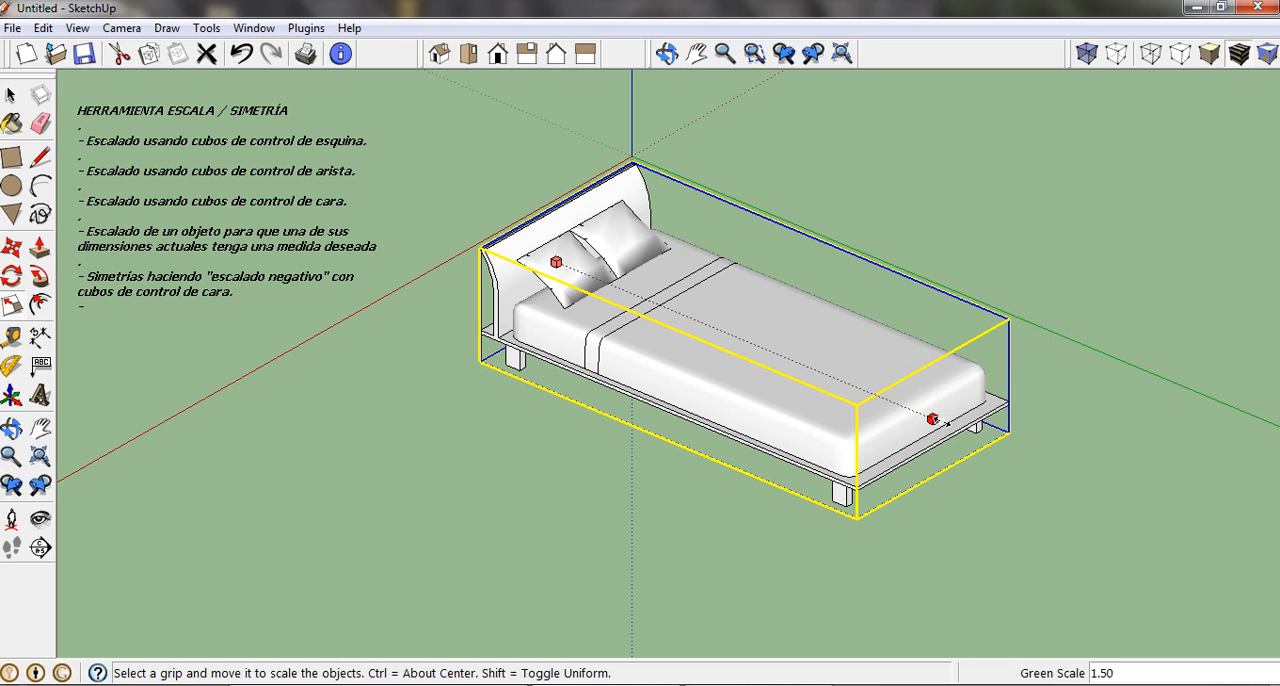
pyautogui.click(945, 423)
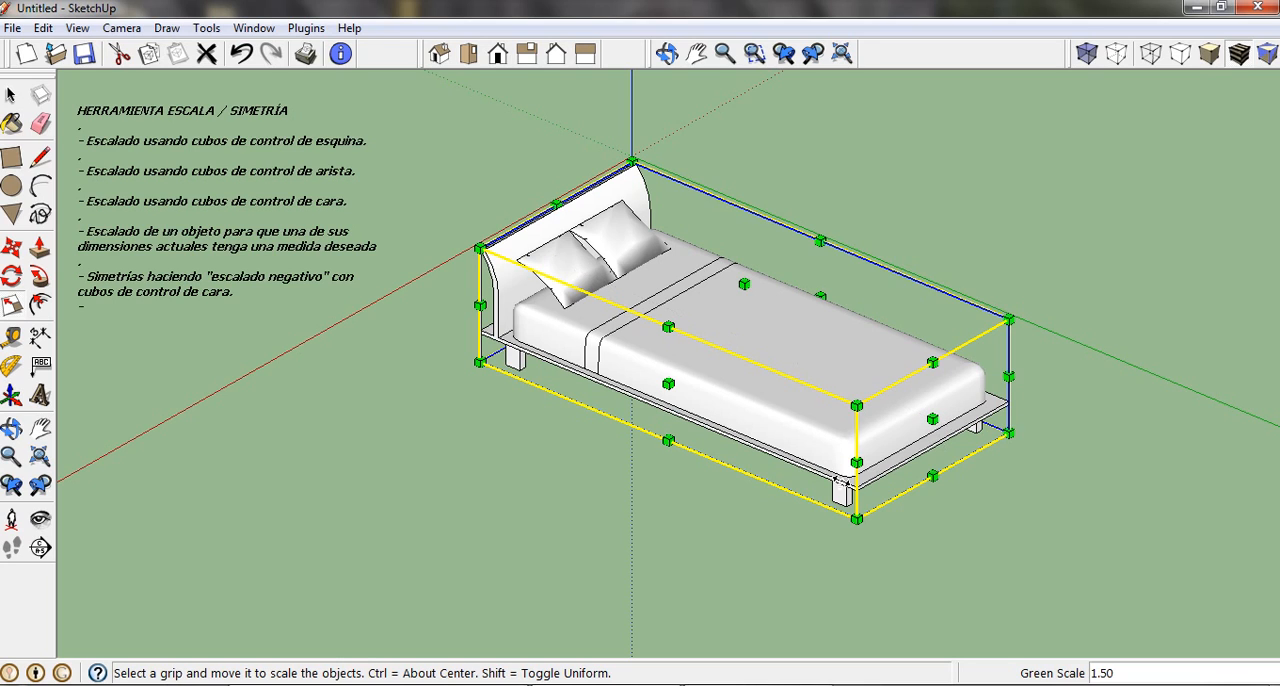
# Widen the bed along the red axis from its side face grip to 1.50, and undo both face scalings.
pyautogui.click(668, 384)
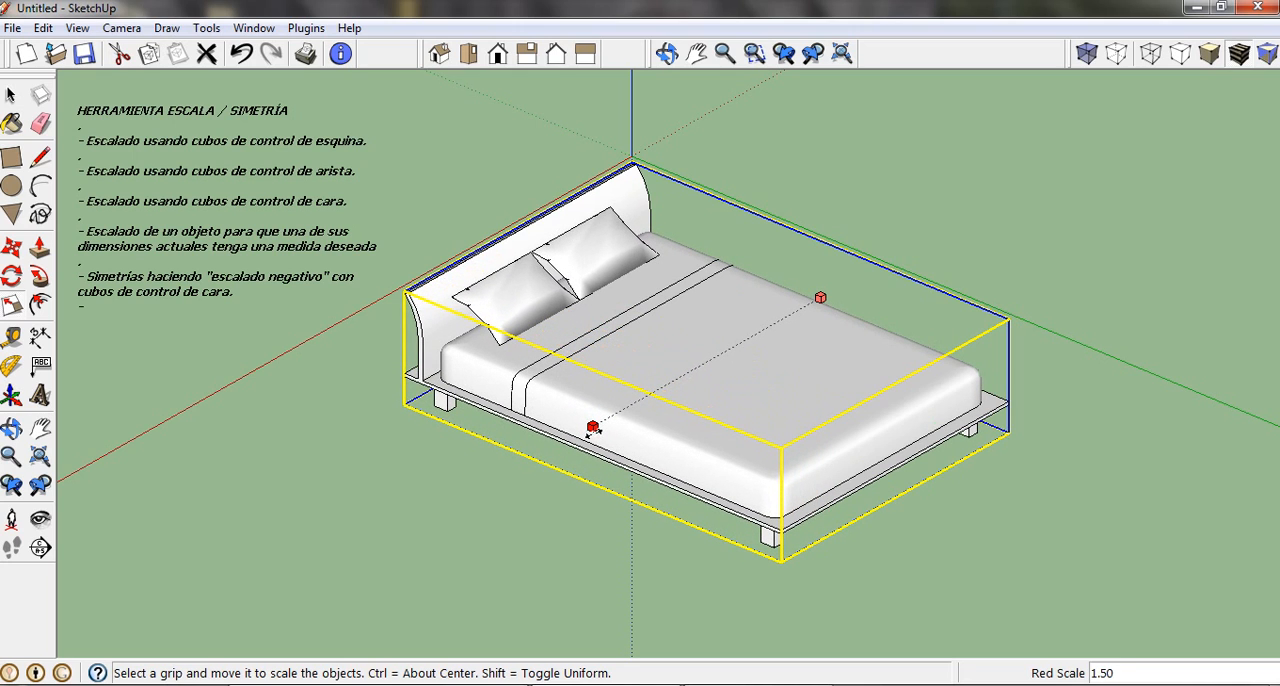
pyautogui.click(591, 429)
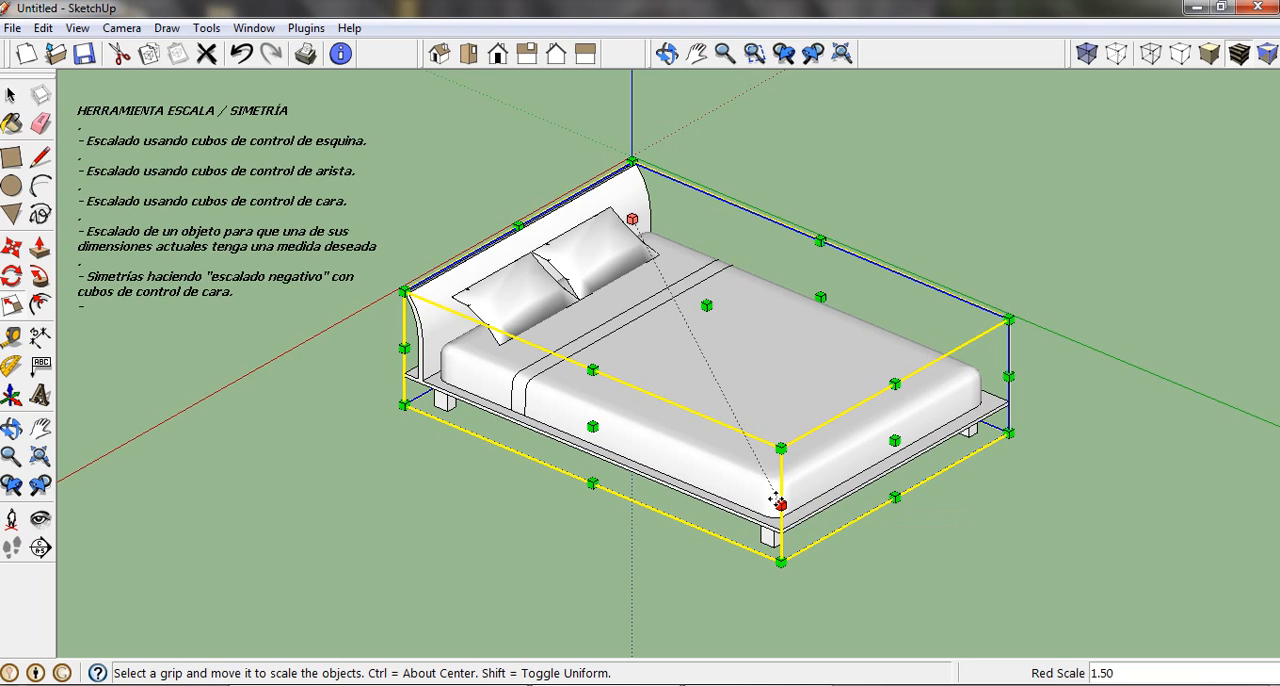
pyautogui.click(241, 56)
pyautogui.click(238, 58)
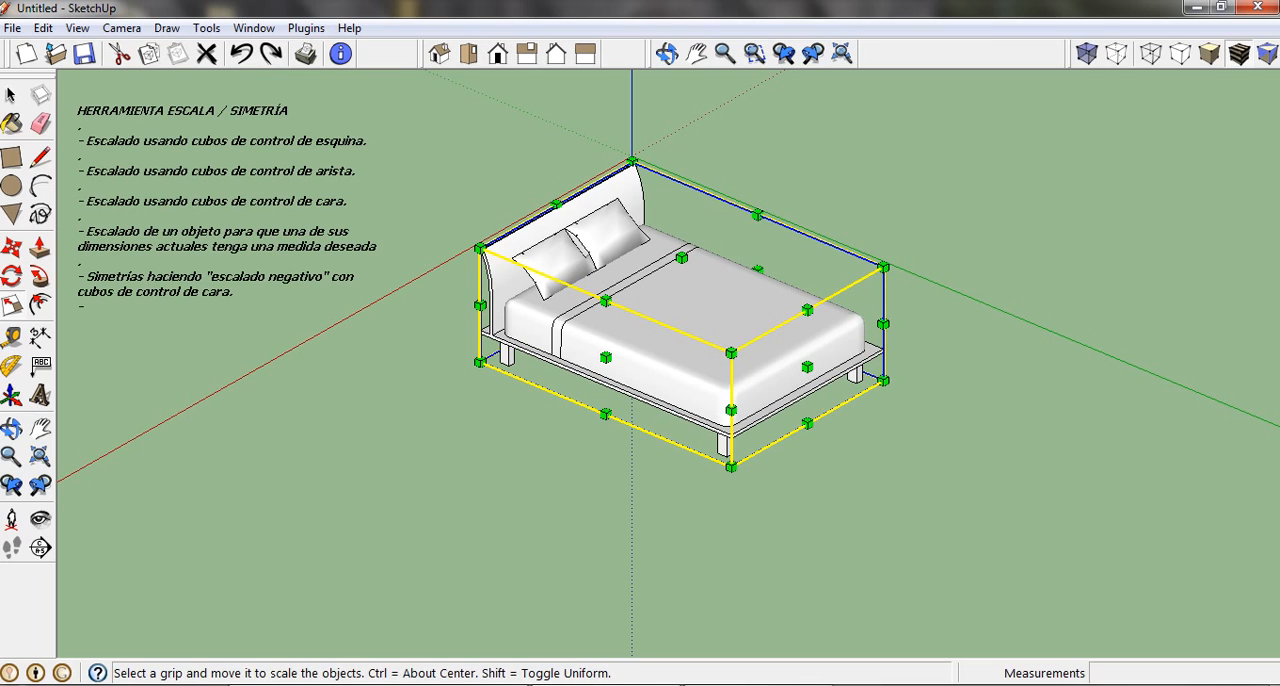
pyautogui.click(12, 96)
pyautogui.click(526, 177)
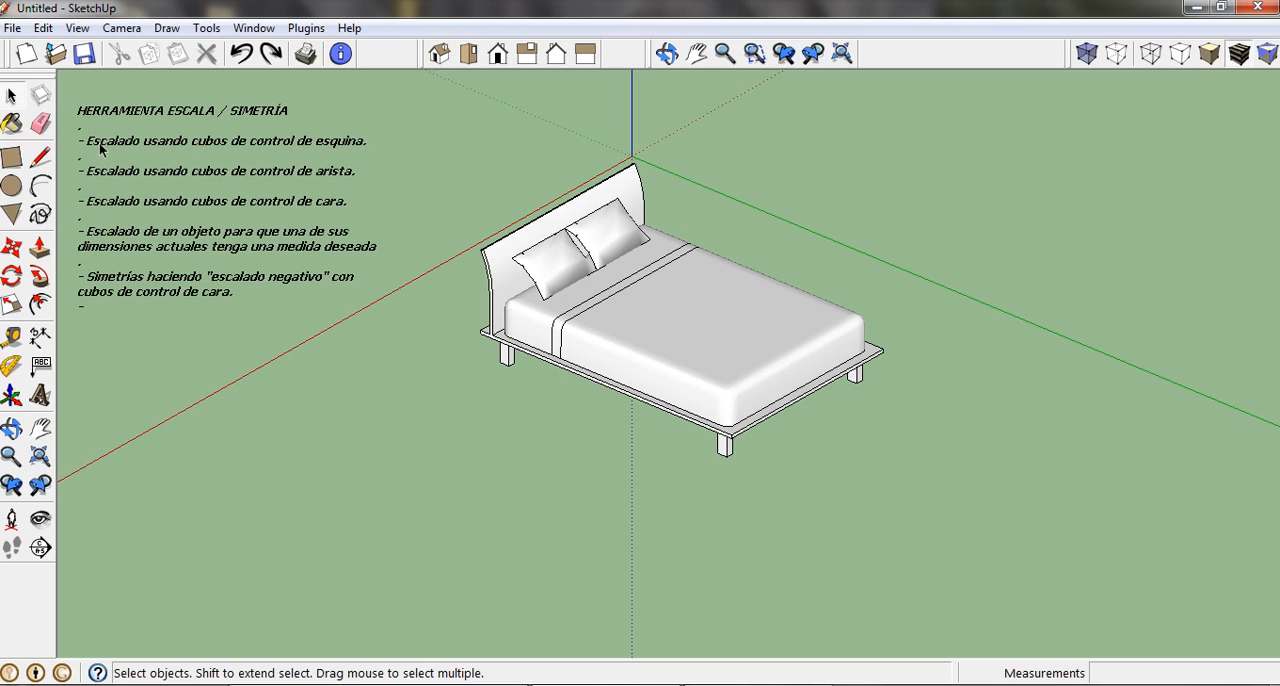
# Select the bed and scale it uniformly from the upper far foot-end corner with an exact factor of 1.65.
pyautogui.click(704, 374)
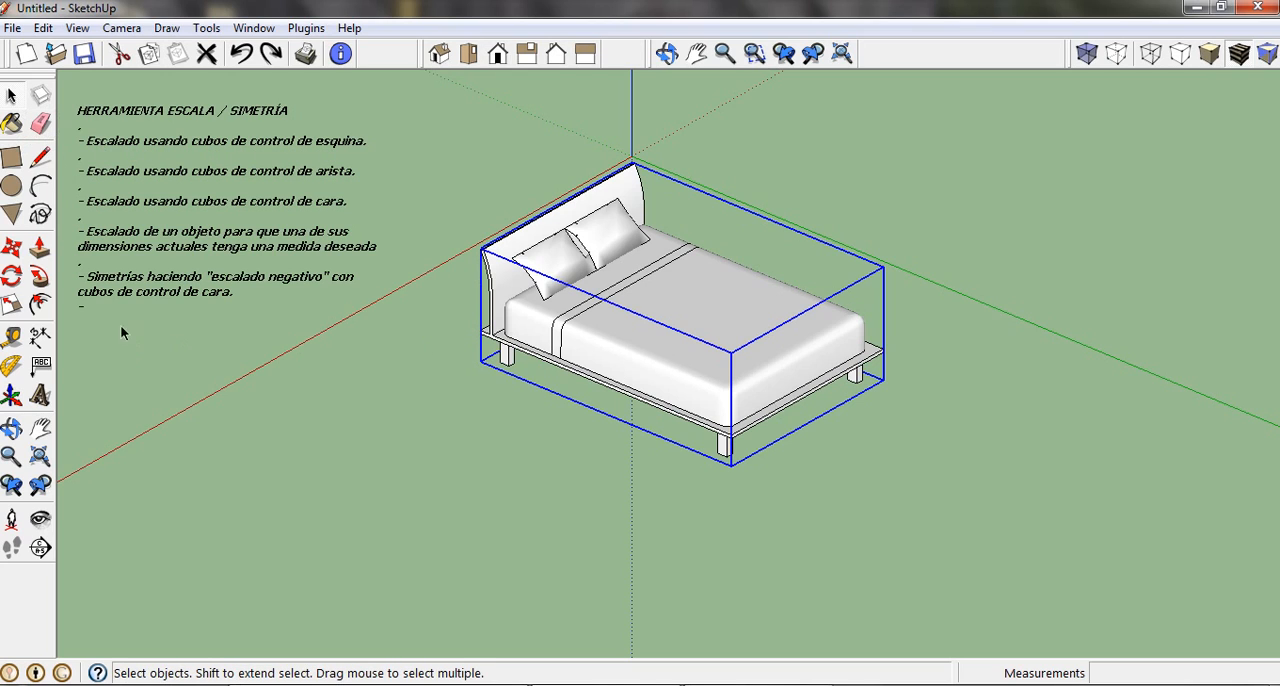
pyautogui.click(14, 303)
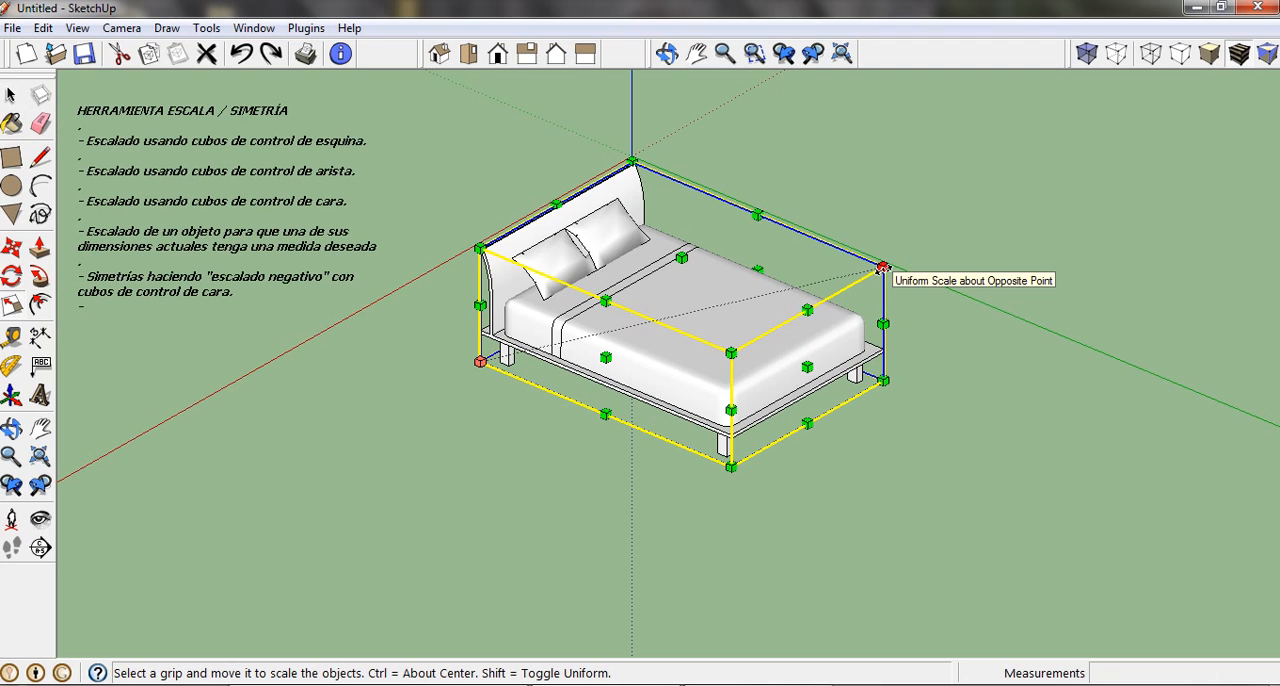
pyautogui.moveTo(882, 268); pyautogui.dragTo(1015, 253)
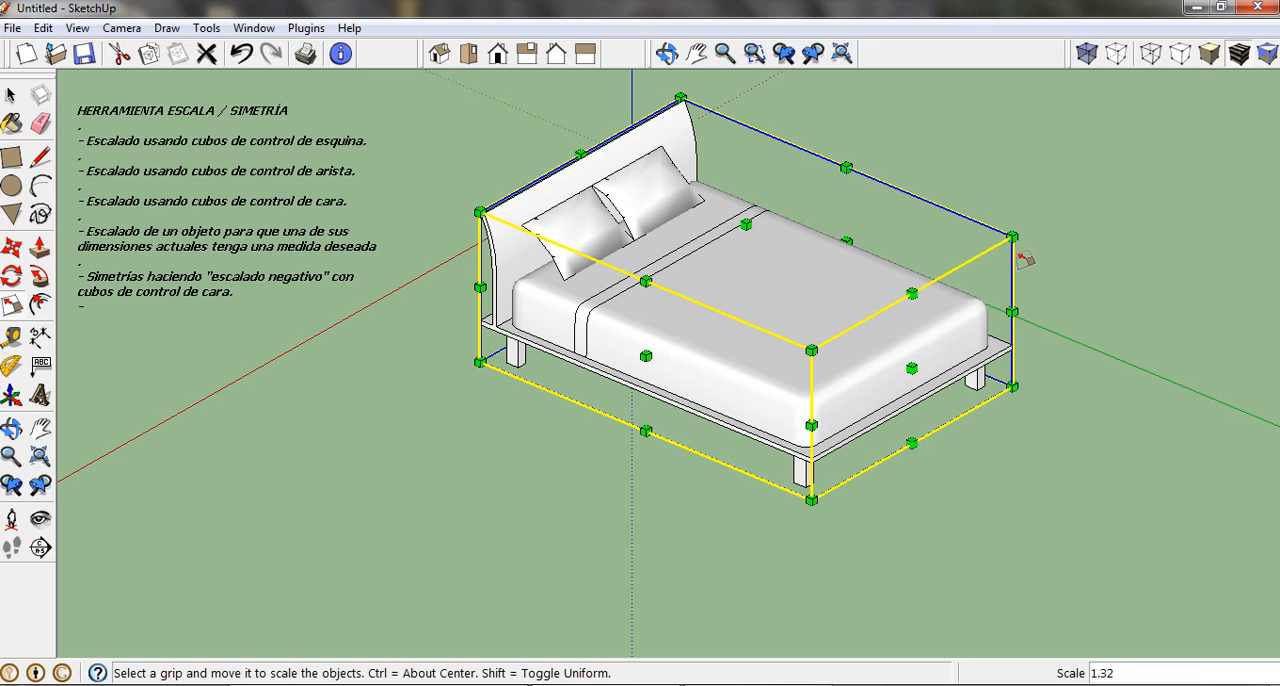
pyautogui.write('1.65')
pyautogui.press('Return')
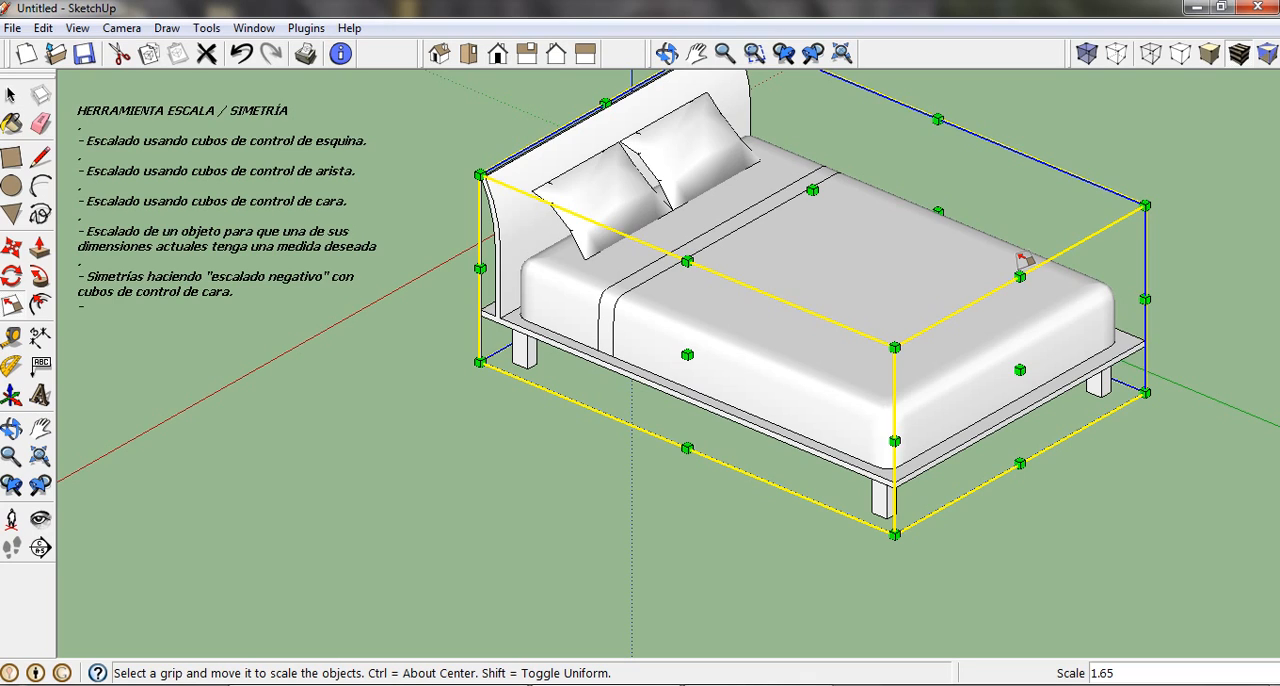
# Change the bed's uniform scale factor to 0.45 and to 2, and undo the scaling.
pyautogui.write('0.45')
pyautogui.press('Return')
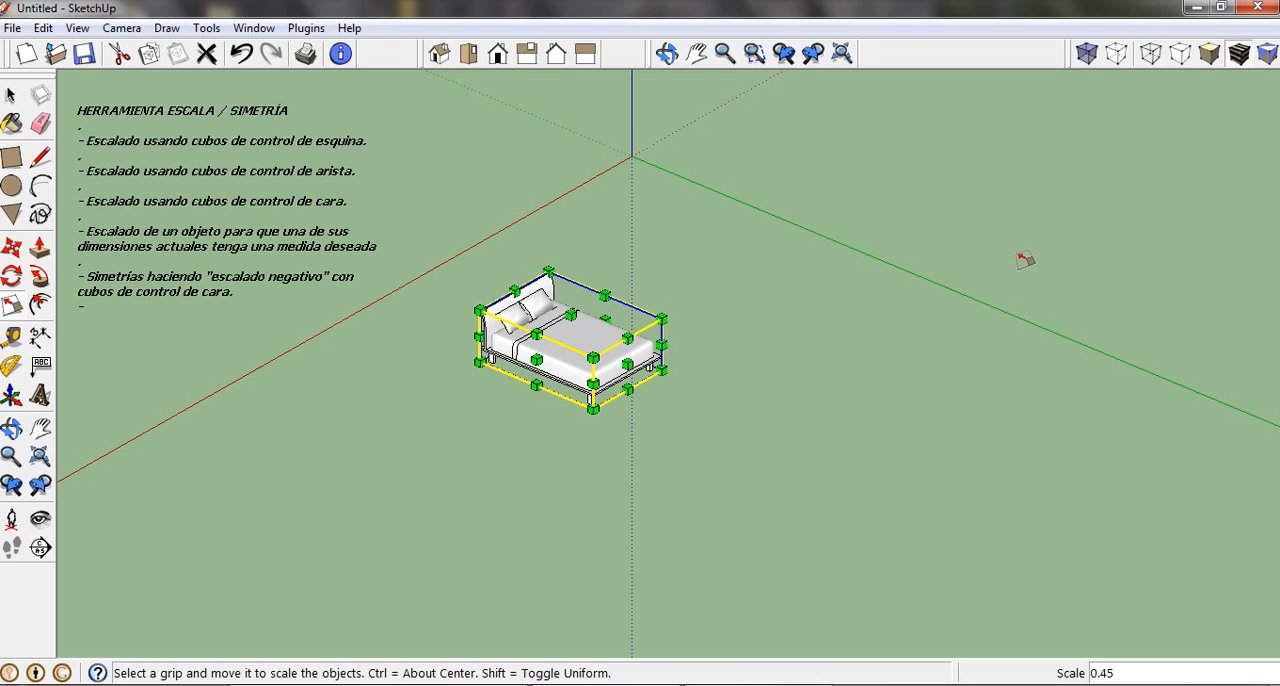
pyautogui.write('2')
pyautogui.press('Return')
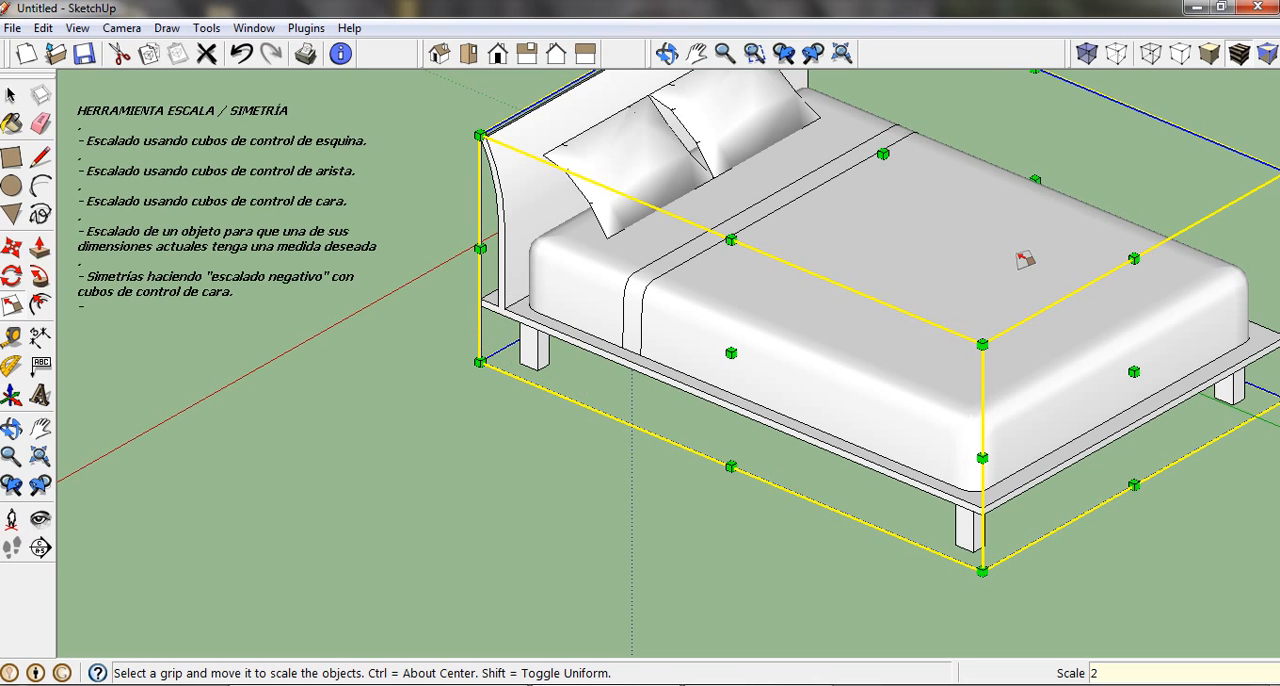
pyautogui.hotkey('ctrl', 'z')
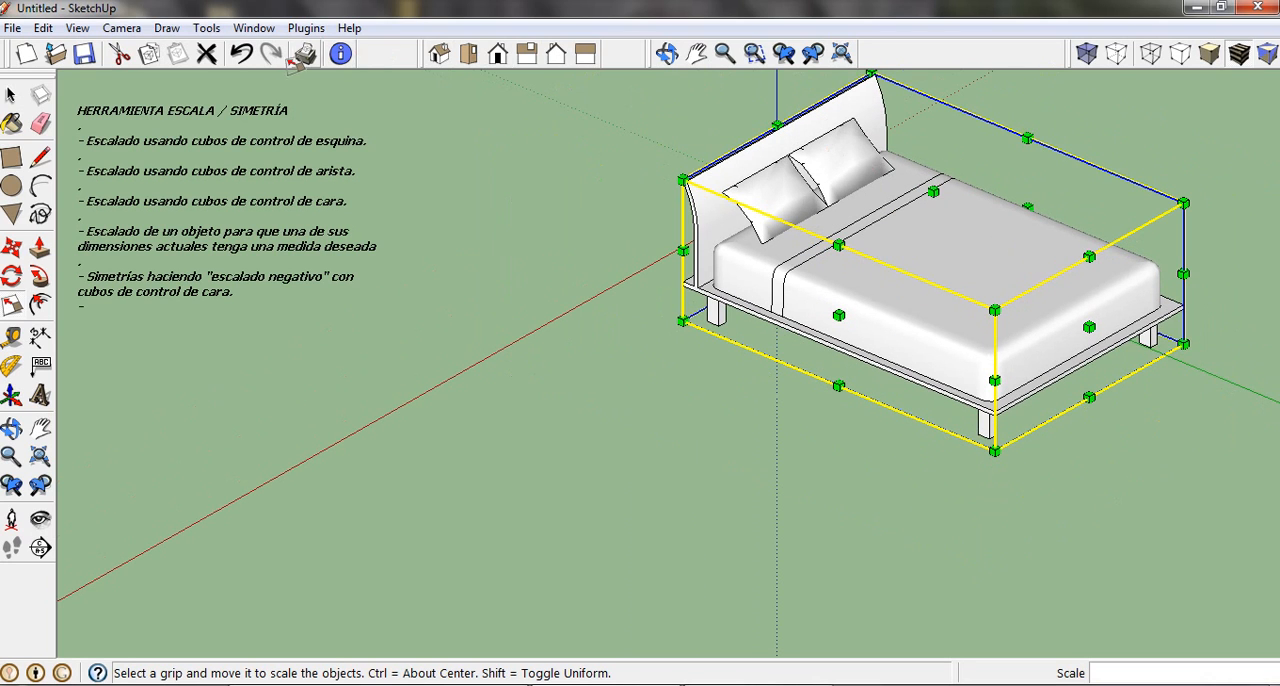
pyautogui.click(242, 55)
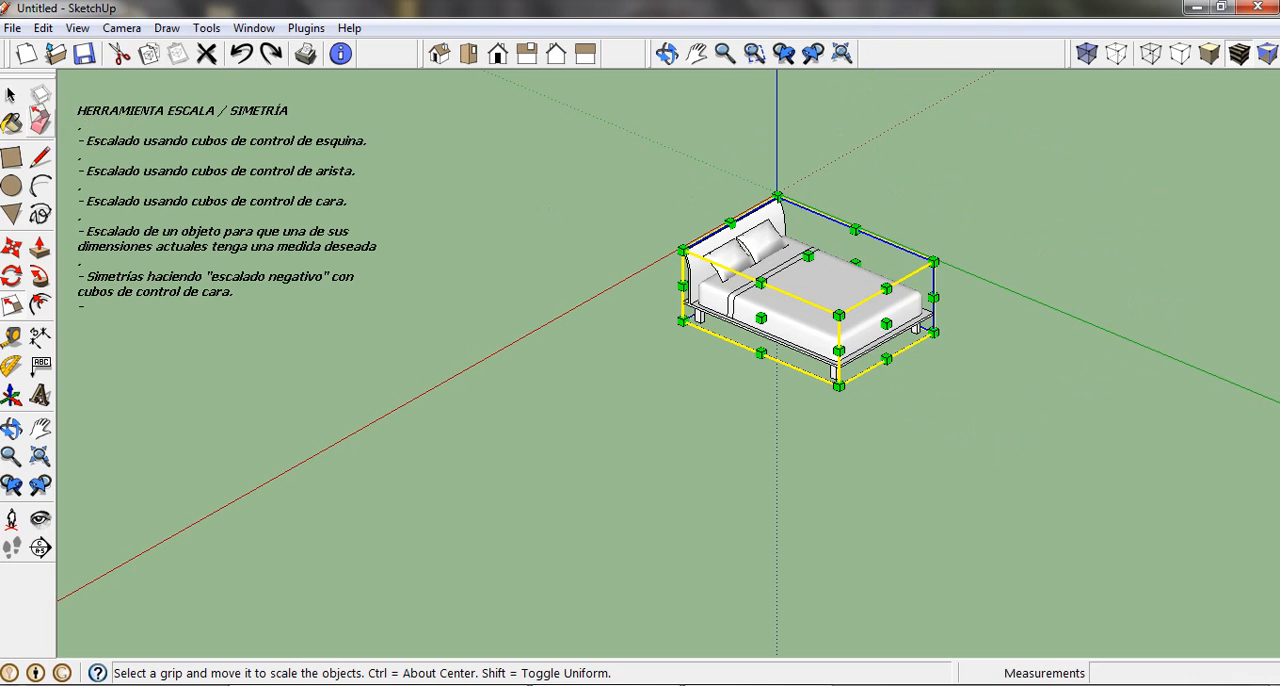
# Scale the bed along the red axis from its side face grip to an exact width of 3 m.
pyautogui.click(11, 95)
pyautogui.scroll(2, 983, 268)
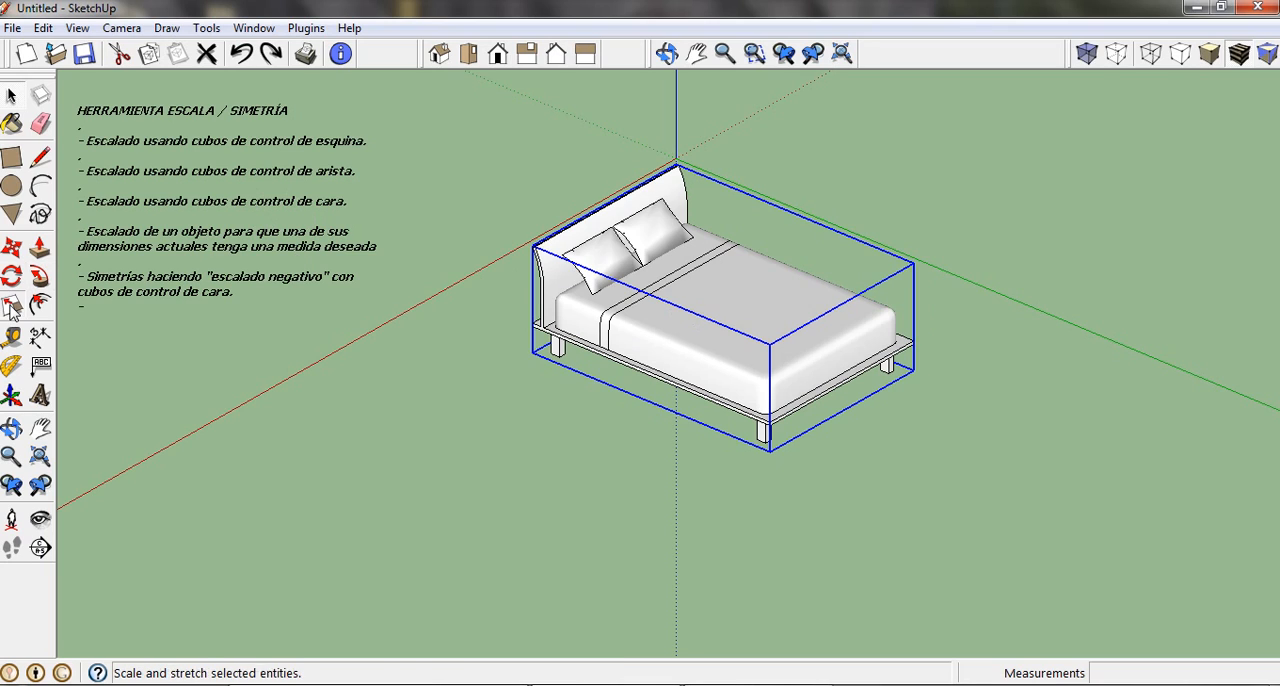
pyautogui.click(12, 308)
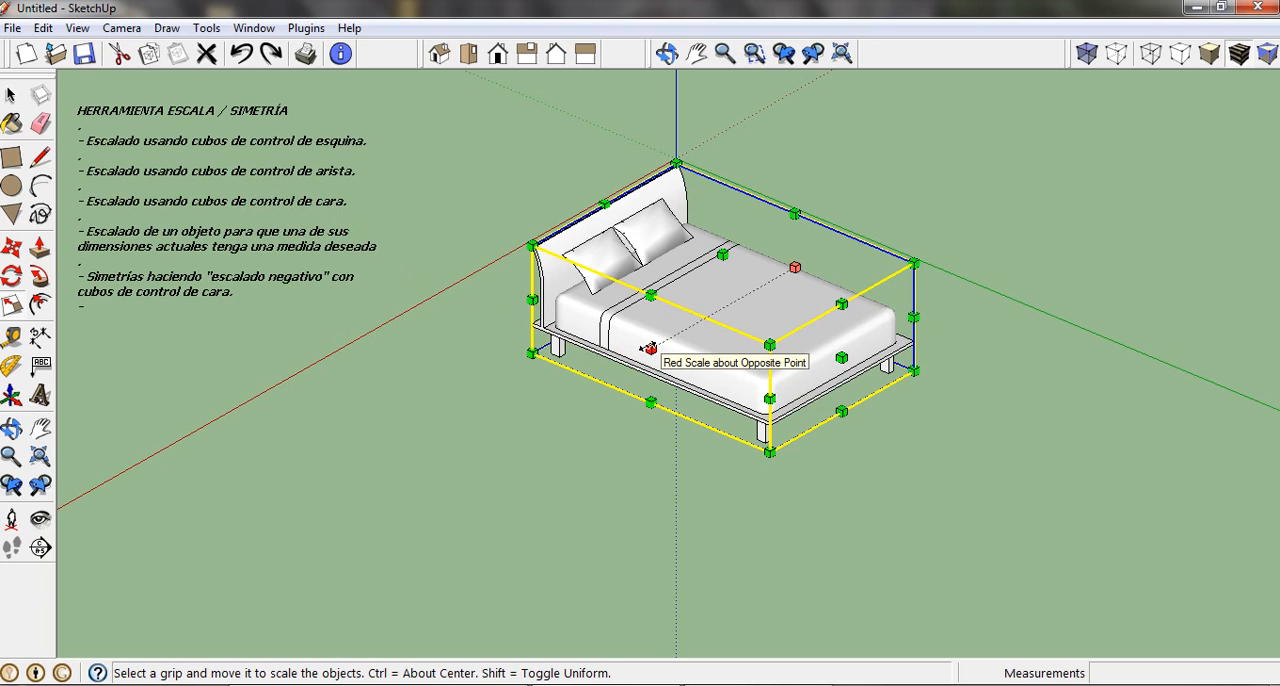
pyautogui.moveTo(648, 348); pyautogui.dragTo(538, 375)
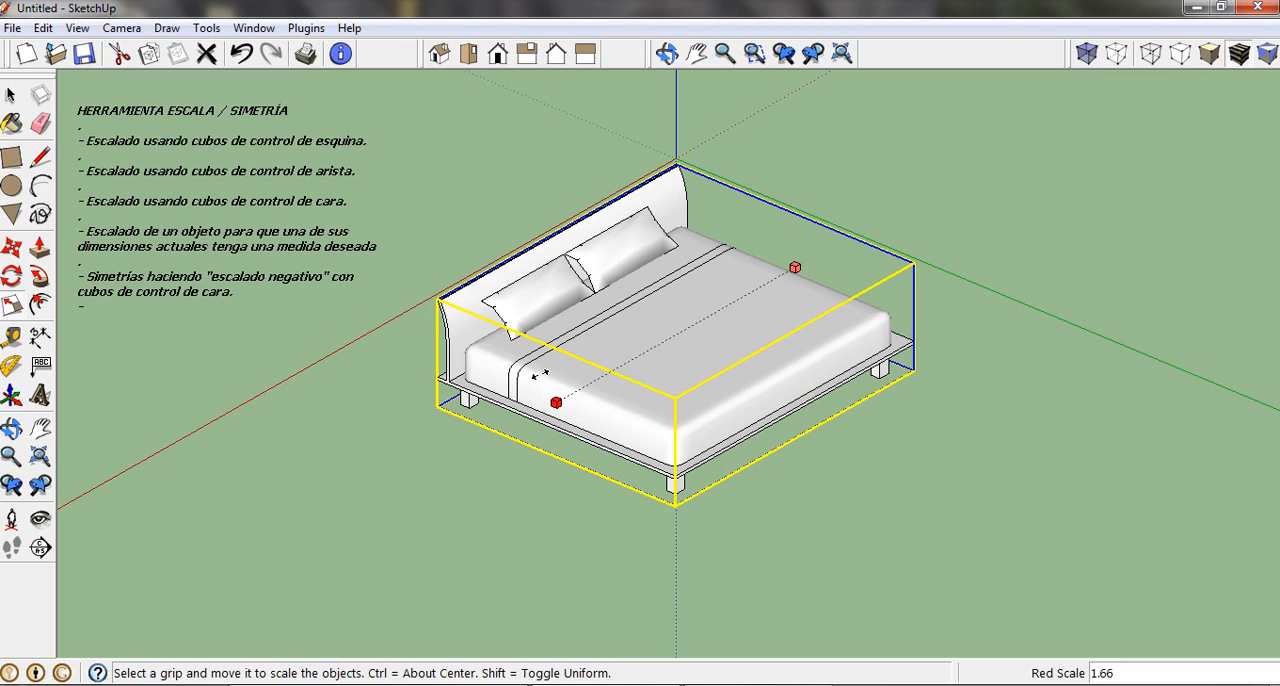
pyautogui.moveTo(538, 375); pyautogui.dragTo(540, 375)
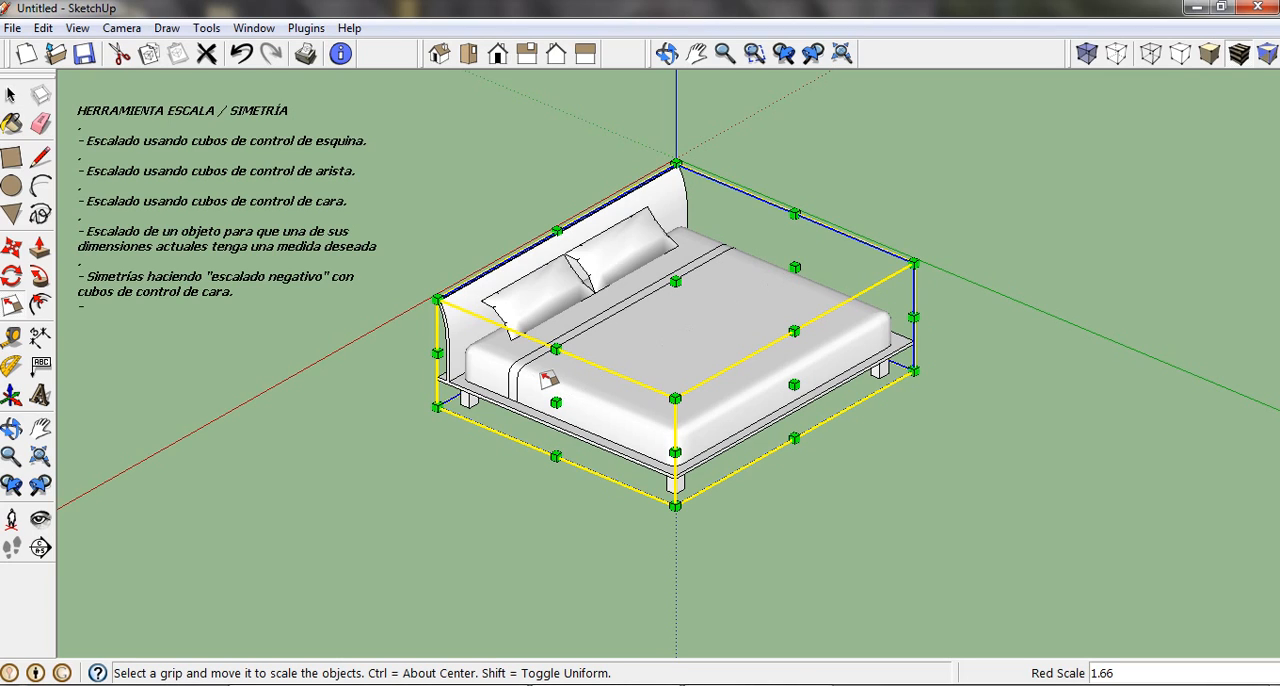
pyautogui.write('3m')
pyautogui.press('Return')
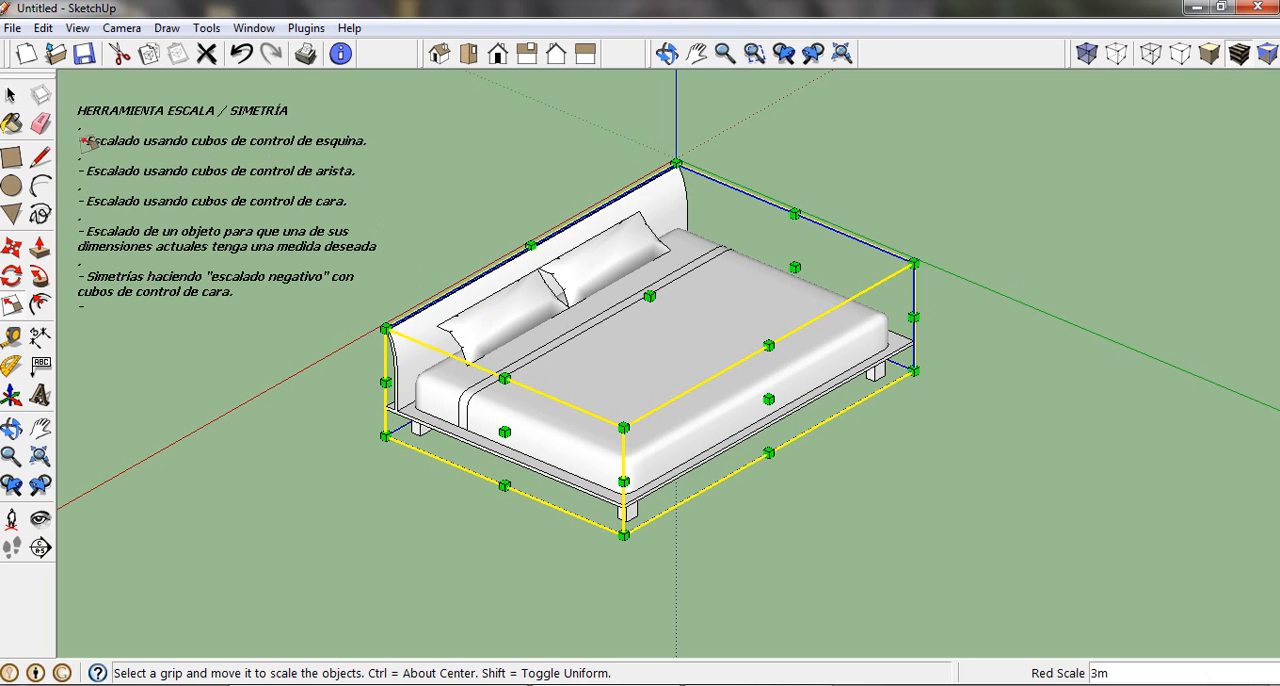
# Measure the widened bed from the corner of its foot-end base, and undo the width scaling.
pyautogui.click(16, 340)
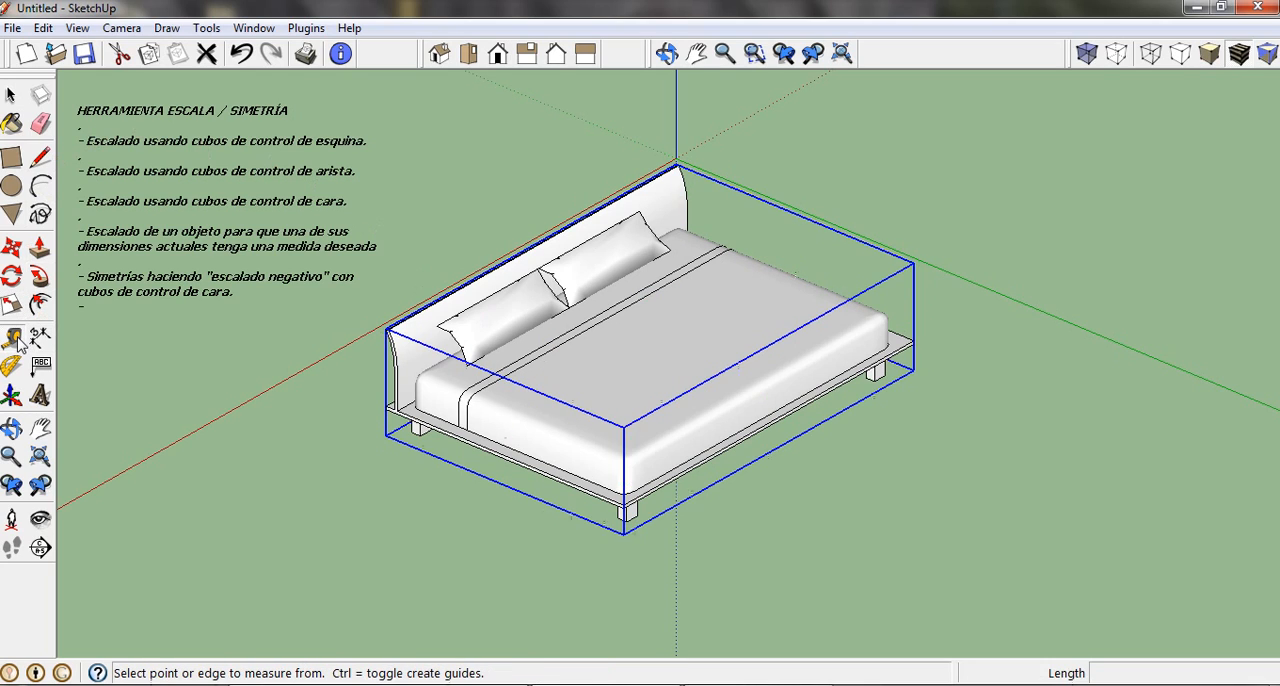
pyautogui.click(914, 325)
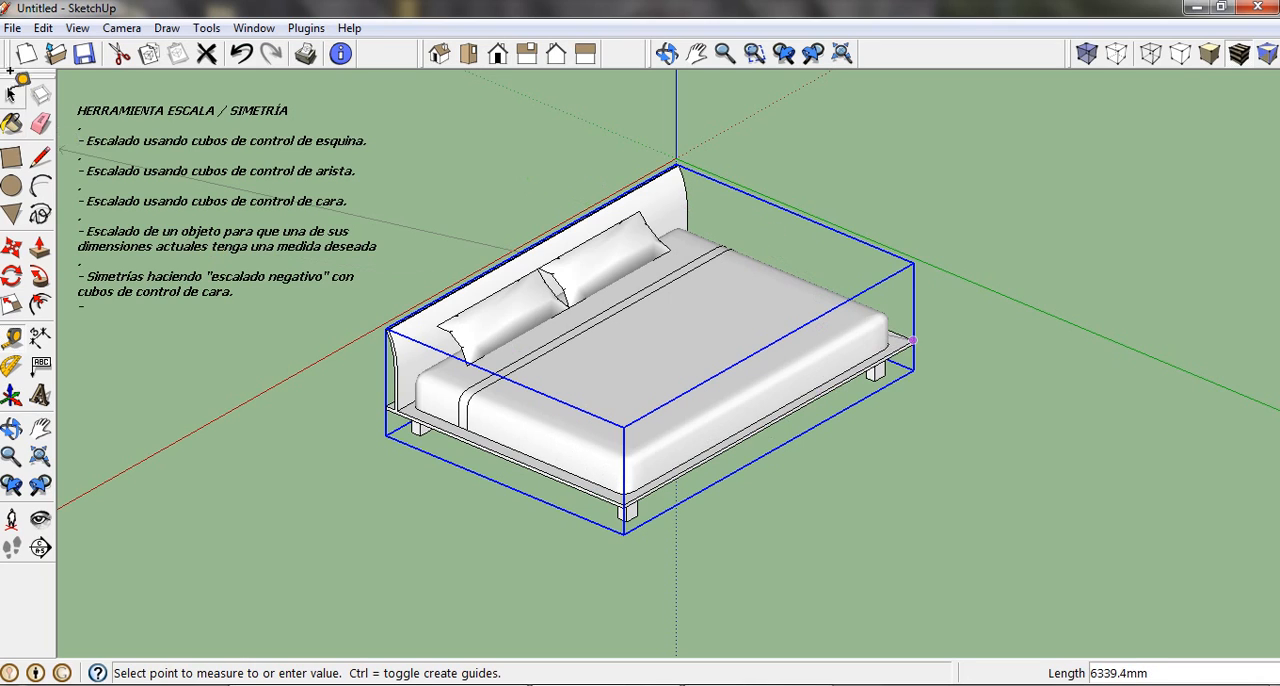
pyautogui.click(12, 95)
pyautogui.click(472, 206)
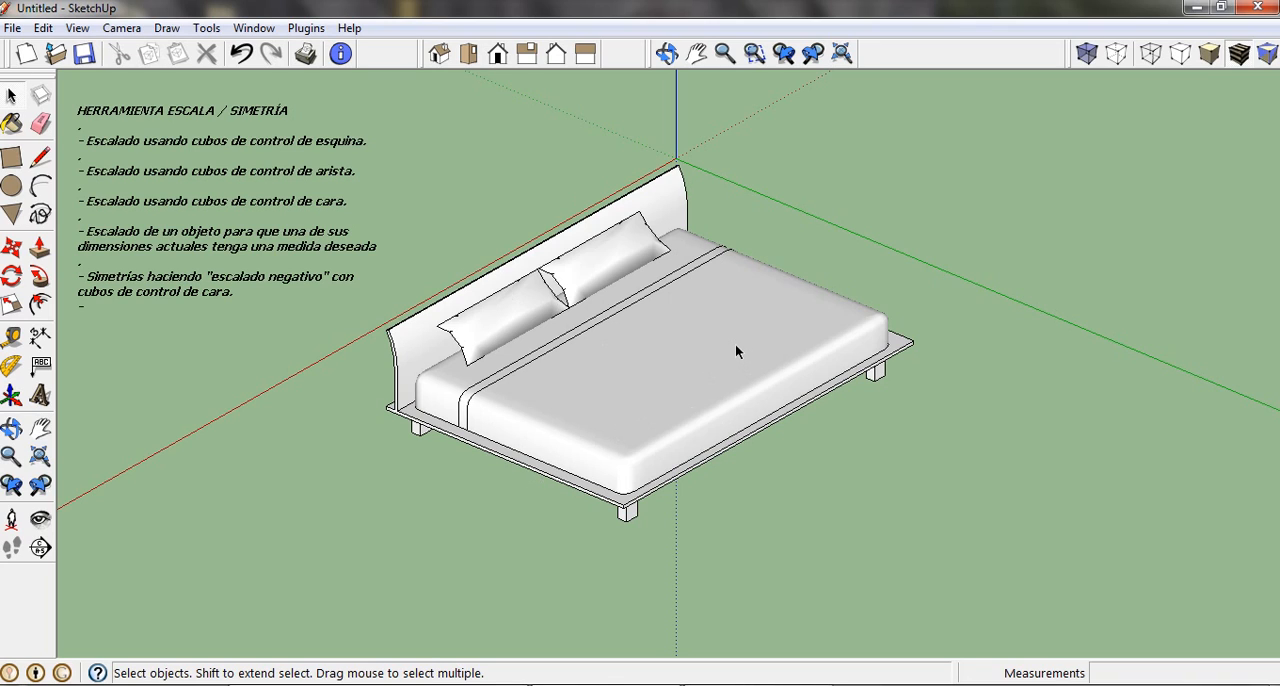
pyautogui.click(241, 53)
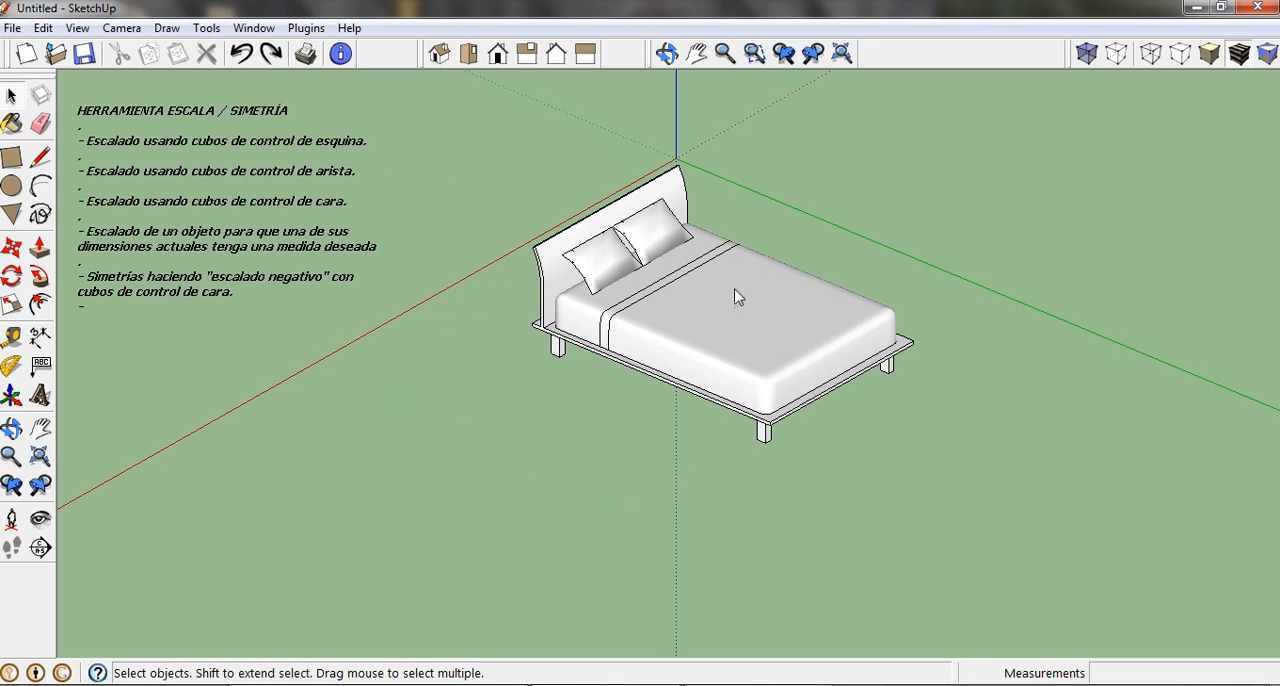
# Draw a freehand rectangle on the ground beyond the green axis, beside the bed, and extrude it upward into a box.
pyautogui.keyDown('shift'); pyautogui.moveTo(892, 352); pyautogui.dragTo(752, 428, button='middle'); pyautogui.keyUp('shift')
pyautogui.click(11, 157)
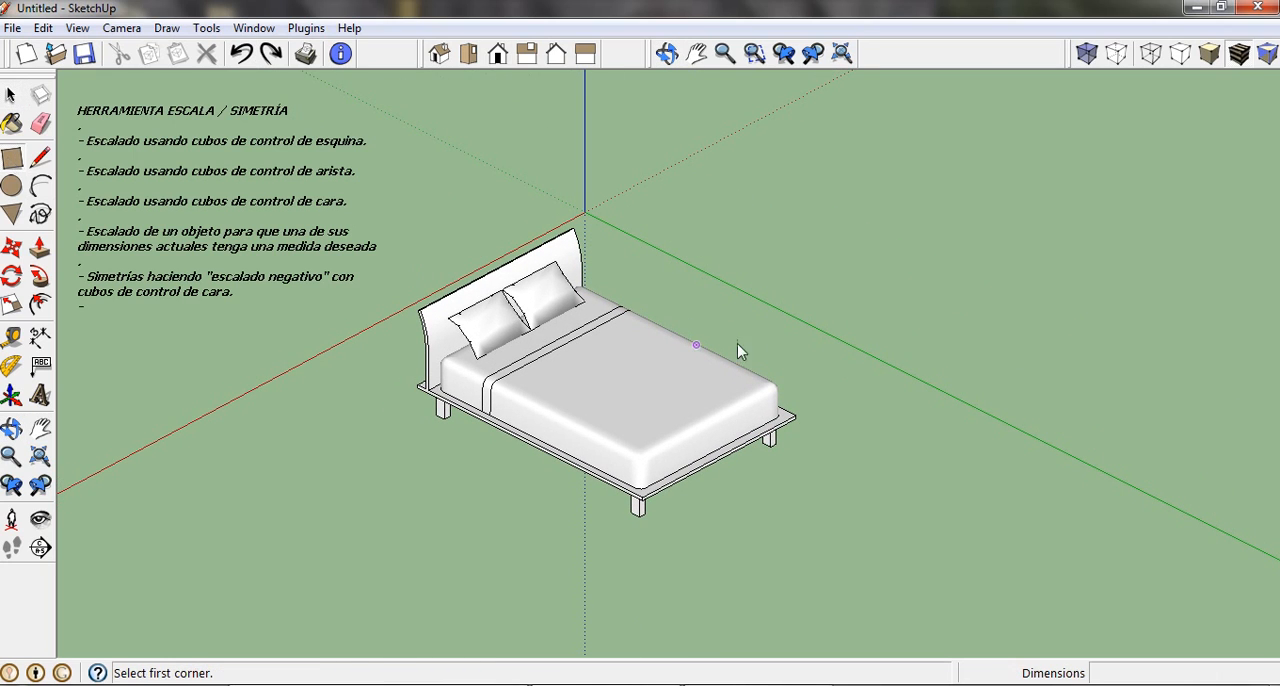
pyautogui.click(890, 287)
pyautogui.click(1101, 308)
pyautogui.press('p')
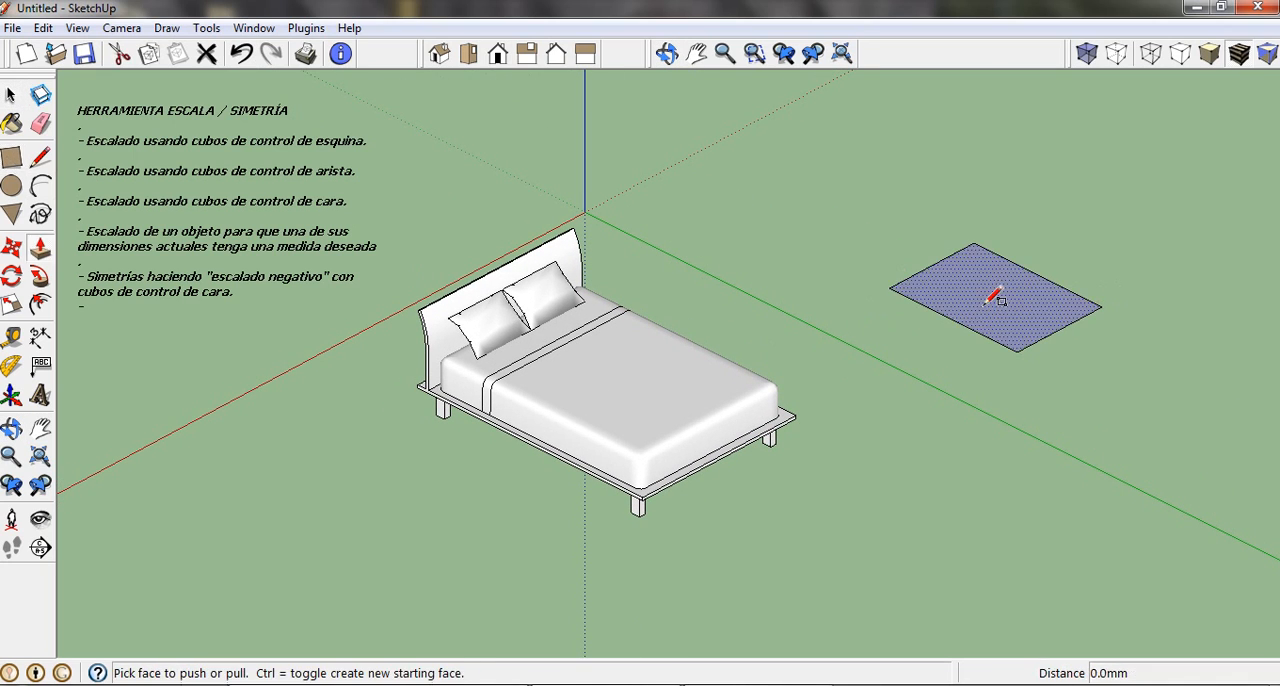
pyautogui.click(996, 300)
pyautogui.click(986, 177)
# Select the entire box and scale it uniformly from its upper corner grip to a diagonal of 2.5 m.
pyautogui.keyDown('shift'); pyautogui.moveTo(986, 177); pyautogui.dragTo(858, 350, button='middle'); pyautogui.keyUp('shift')
pyautogui.click(11, 94)
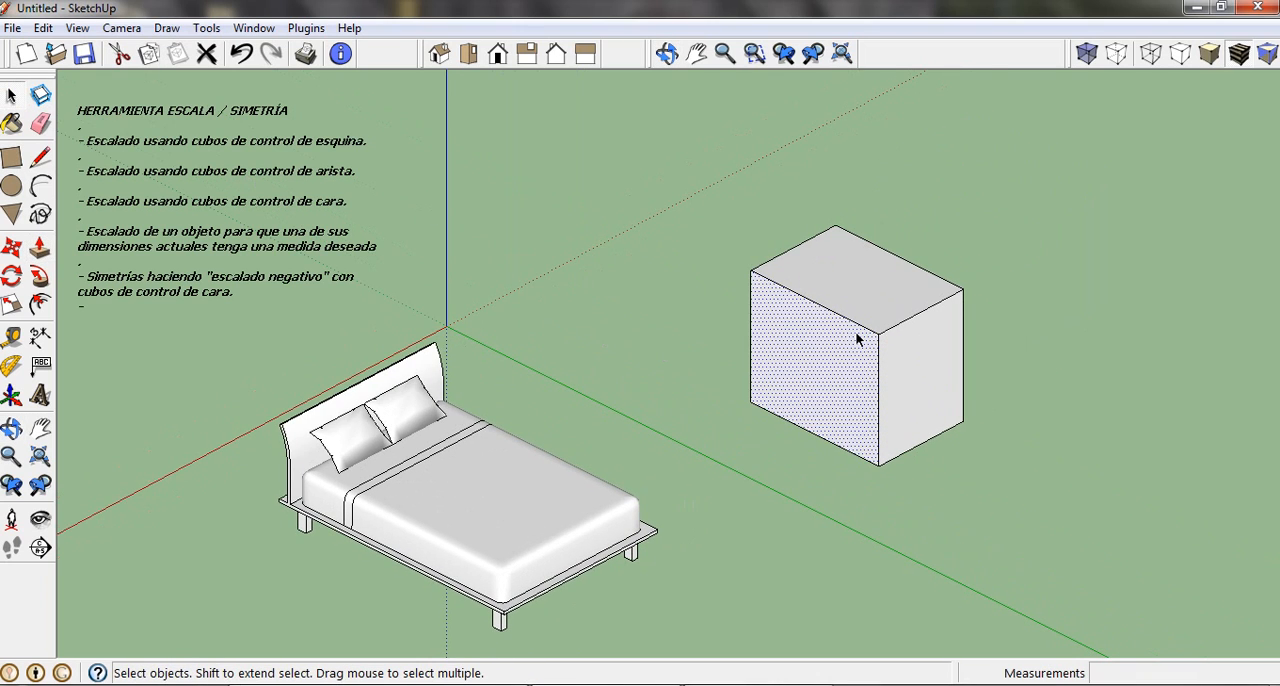
pyautogui.click(856, 339)
pyautogui.tripleClick(856, 339)
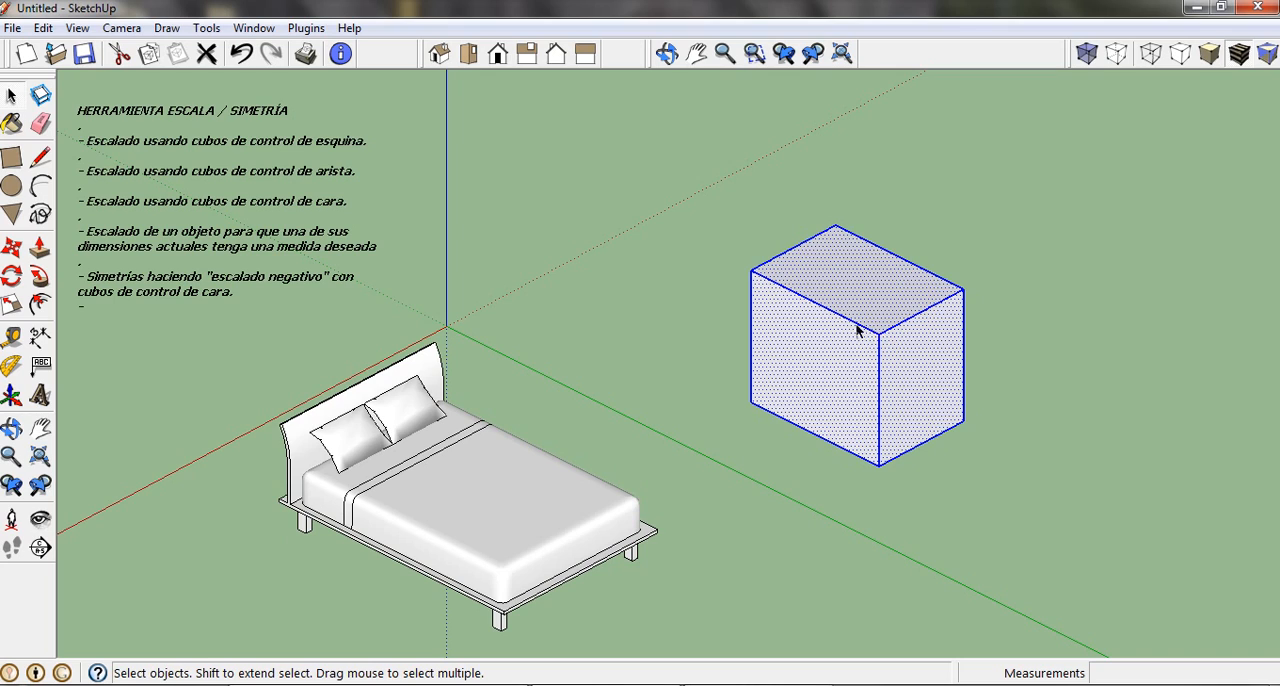
pyautogui.click(11, 305)
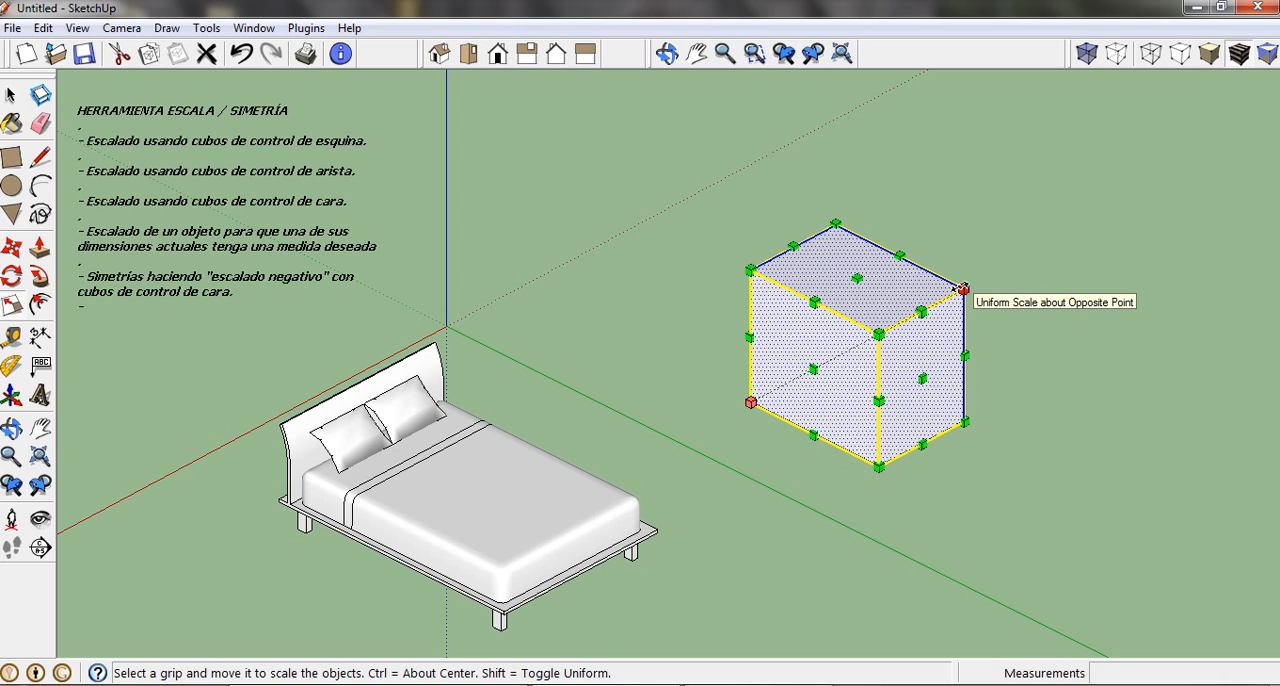
pyautogui.moveTo(963, 288); pyautogui.dragTo(1090, 218)
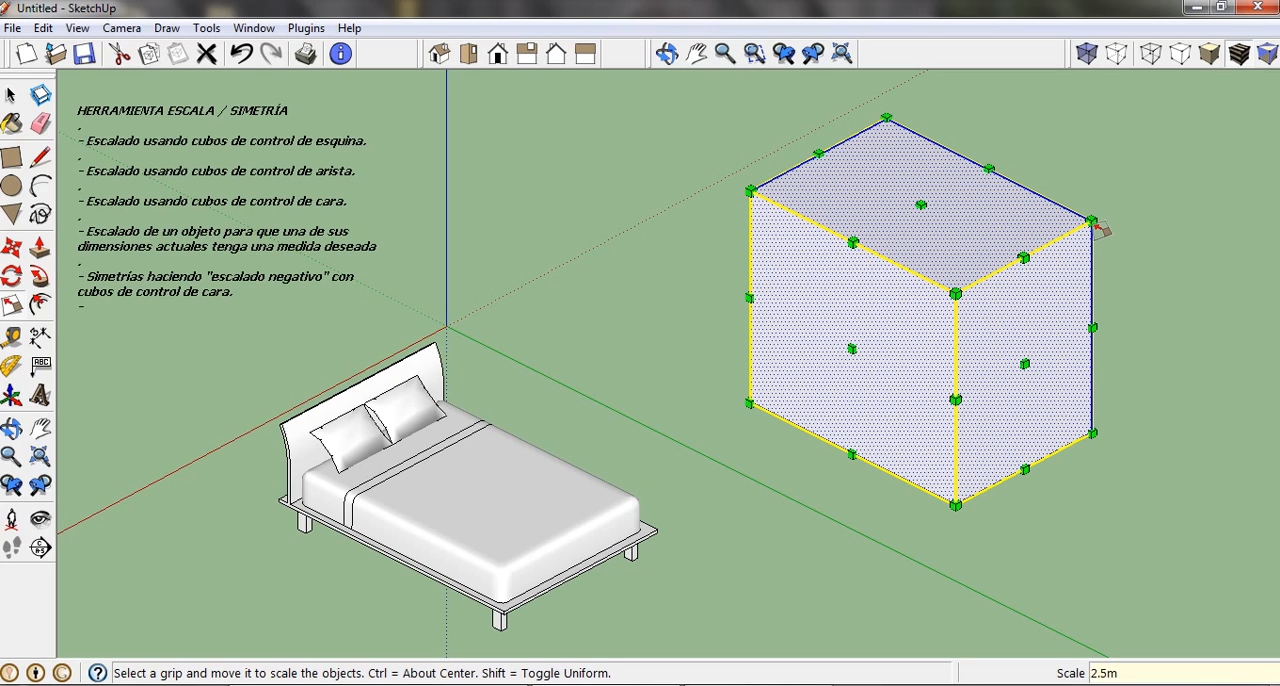
pyautogui.moveTo(1093, 221); pyautogui.dragTo(1098, 227)
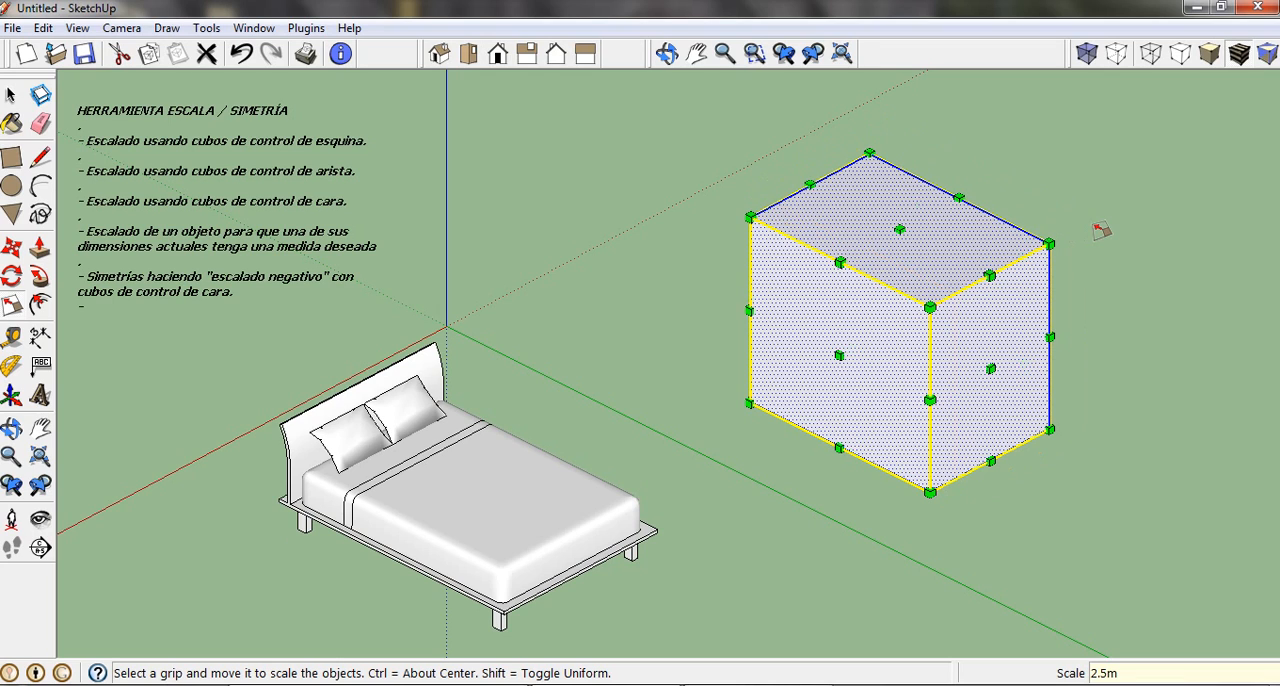
# Measure the box diagonally from its lower corner, and undo the box's scaling, extrusion and base rectangle.
pyautogui.click(11, 338)
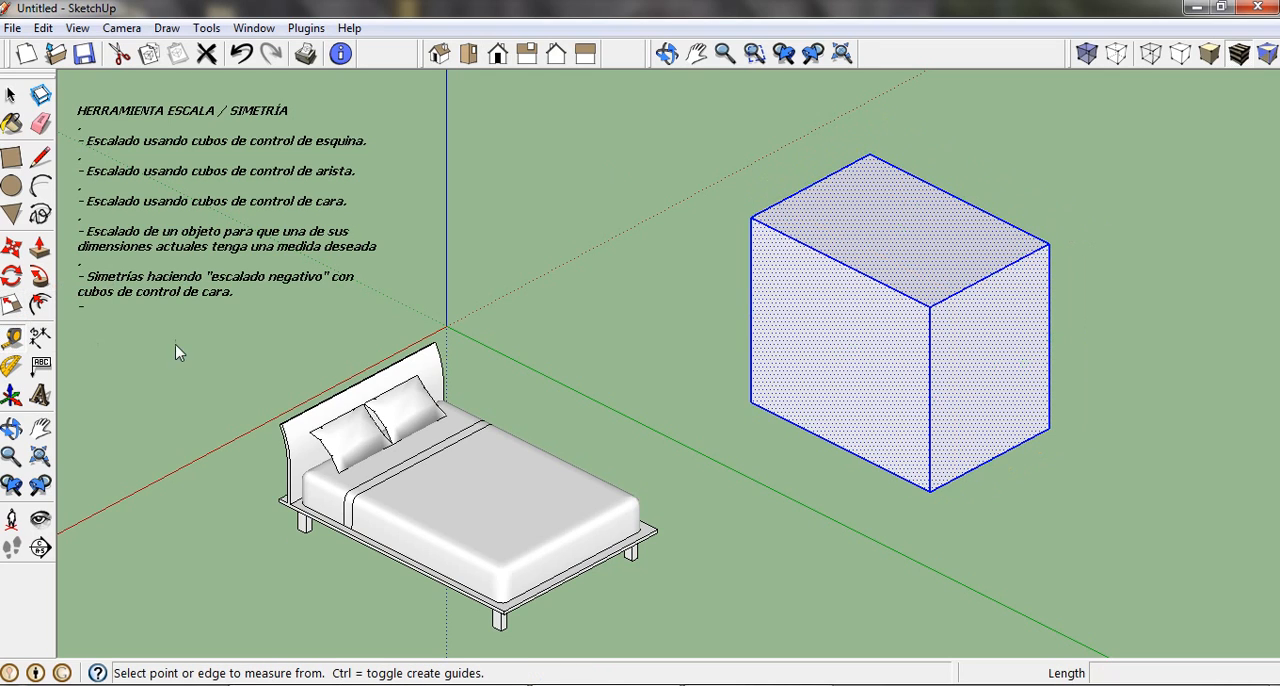
pyautogui.click(750, 402)
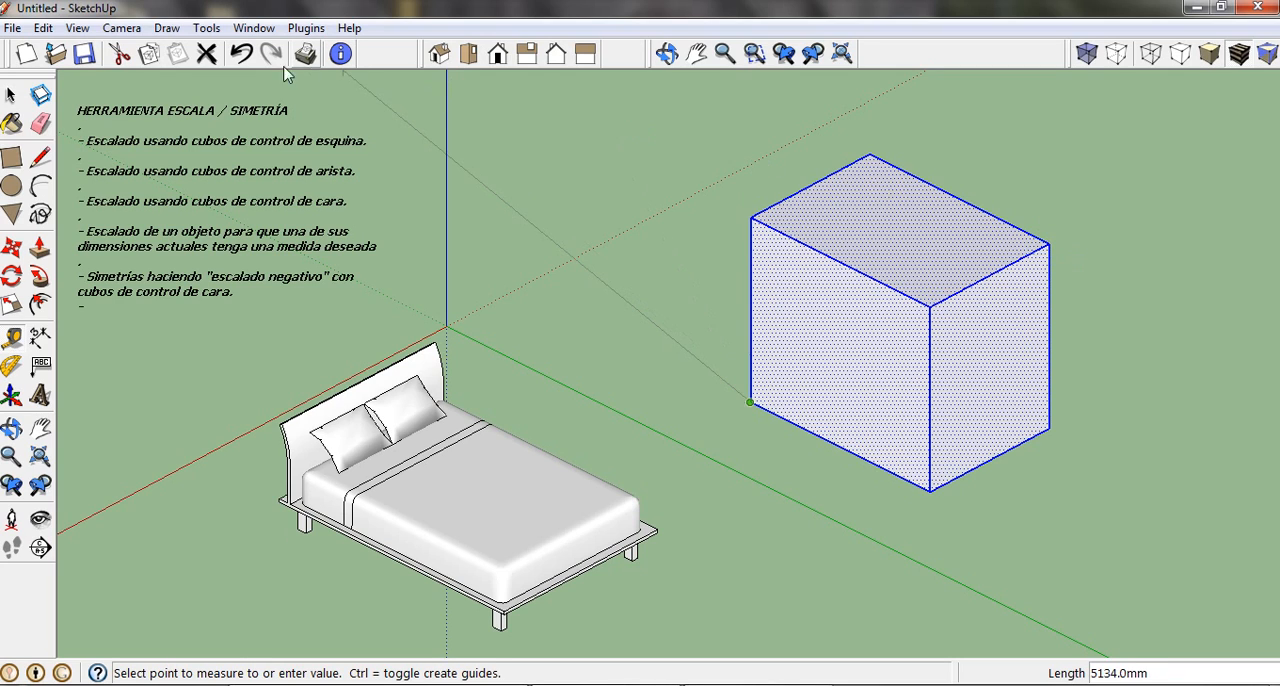
pyautogui.click(242, 55)
pyautogui.click(242, 55)
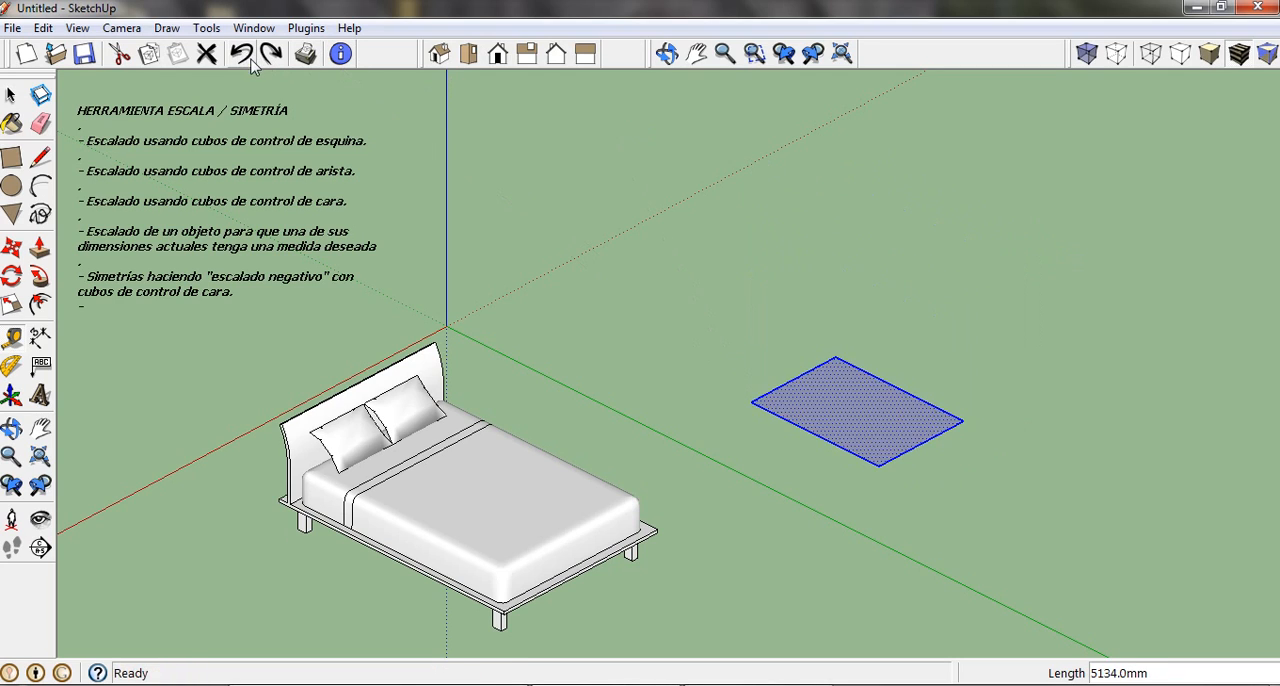
pyautogui.click(242, 55)
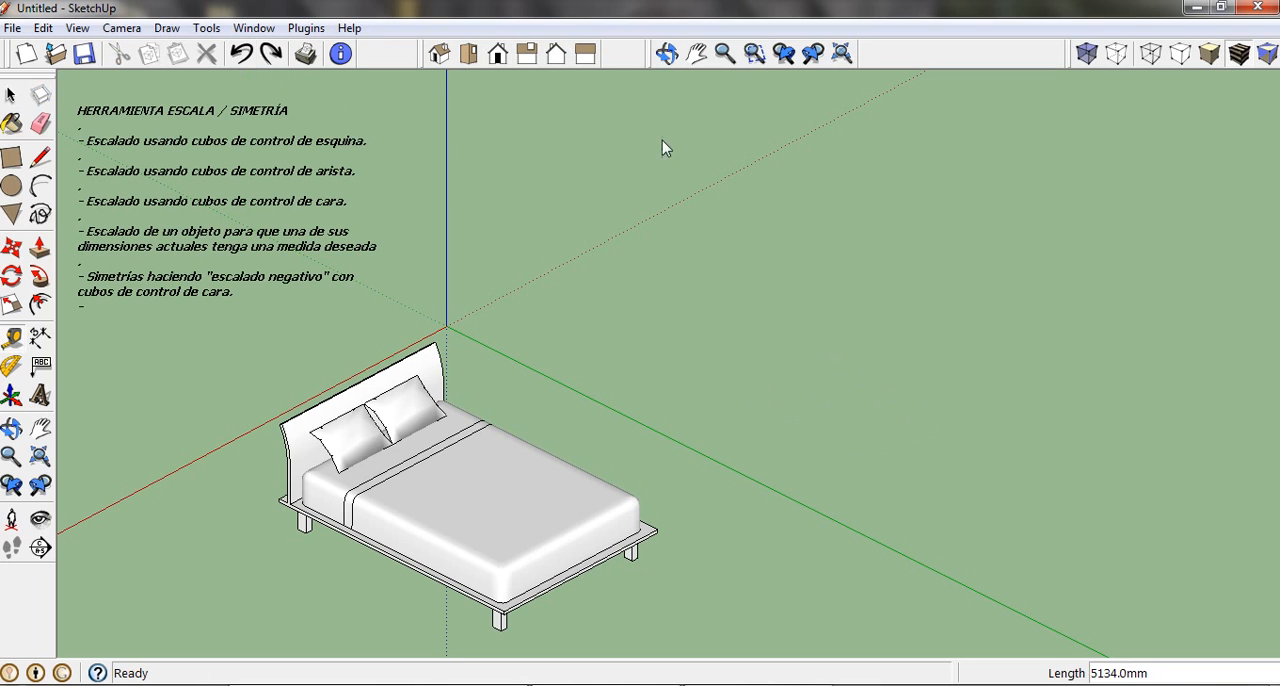
pyautogui.click(808, 55)
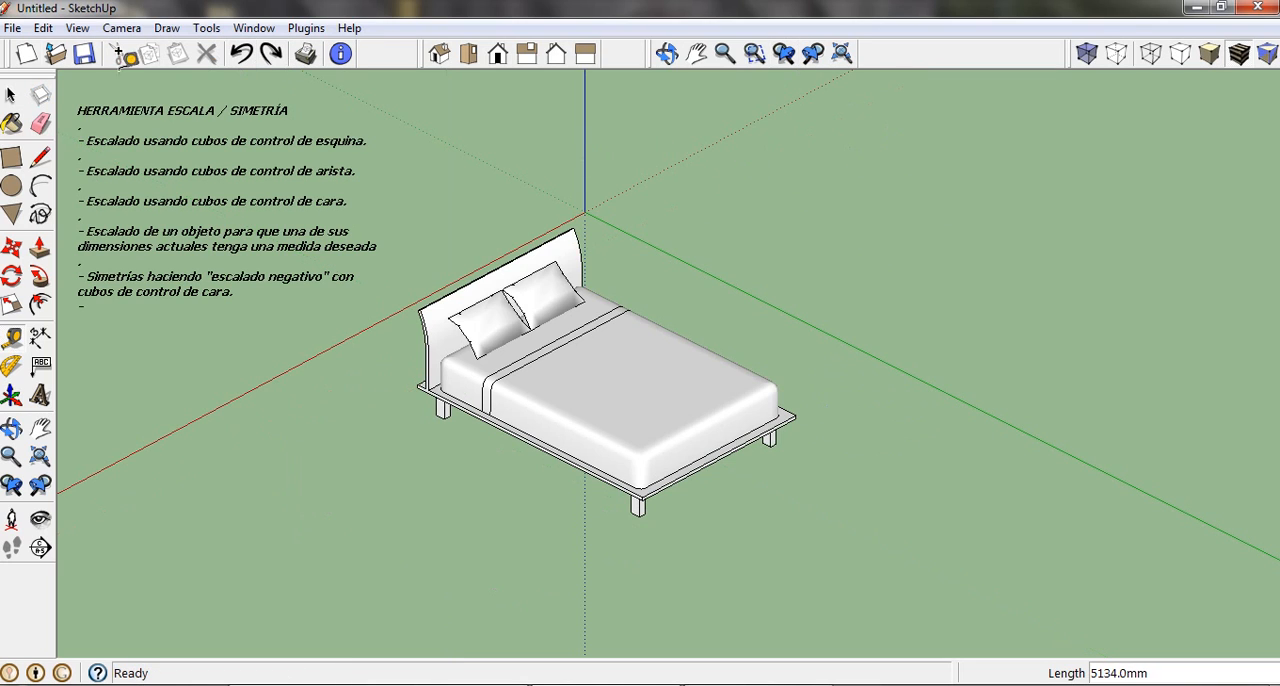
# Select the bed and mirror it along the green axis from its headboard face grip with a scale of -1.00.
pyautogui.click(11, 95)
pyautogui.keyDown('shift'); pyautogui.moveTo(581, 323); pyautogui.dragTo(666, 300, button='middle'); pyautogui.keyUp('shift')
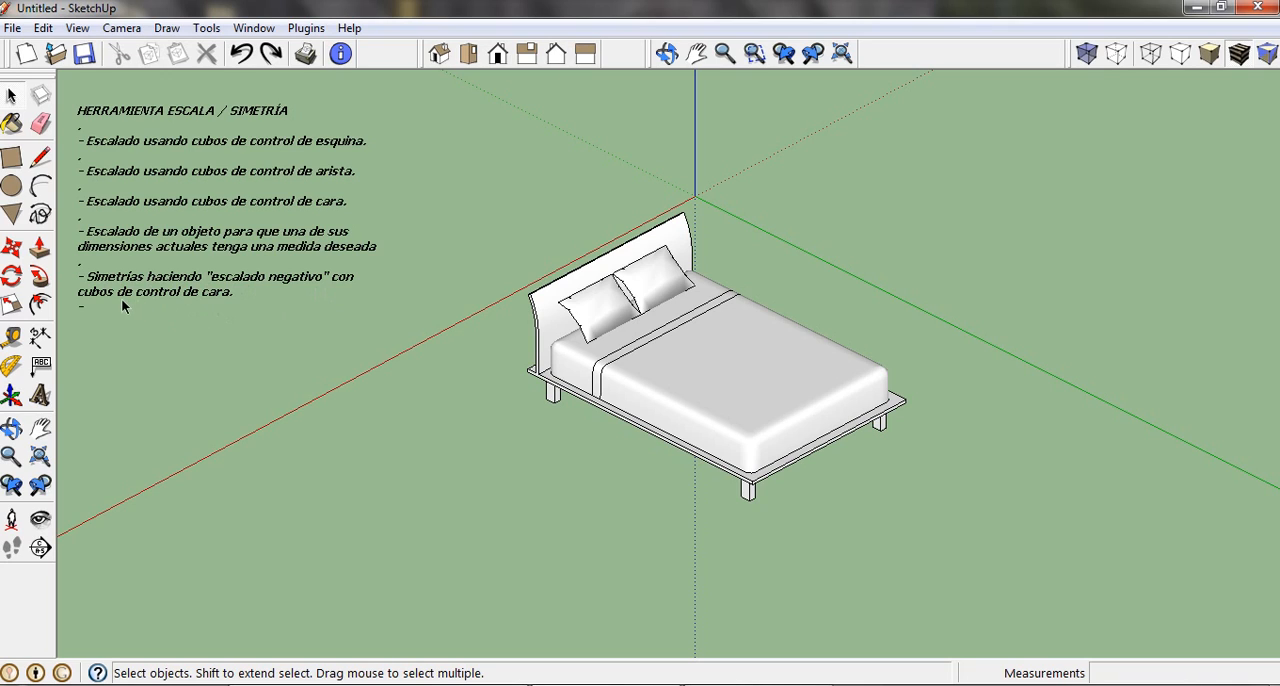
pyautogui.click(666, 359)
pyautogui.click(11, 305)
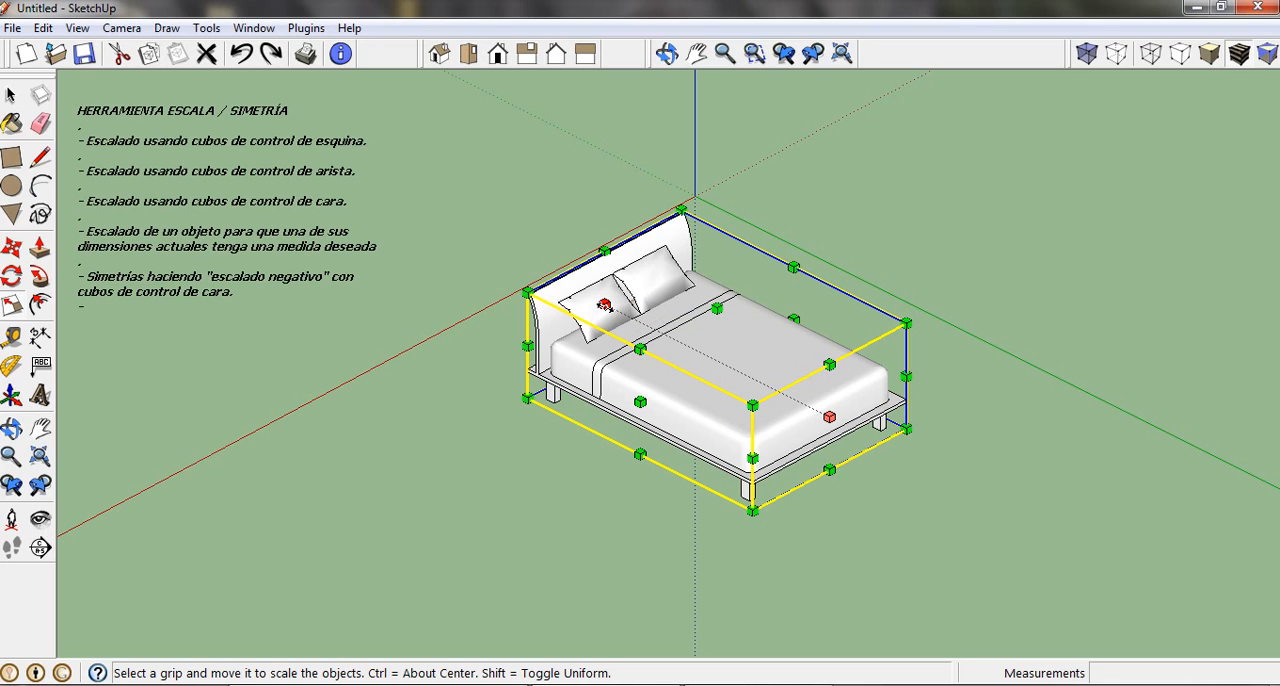
pyautogui.moveTo(604, 305); pyautogui.dragTo(724, 378)
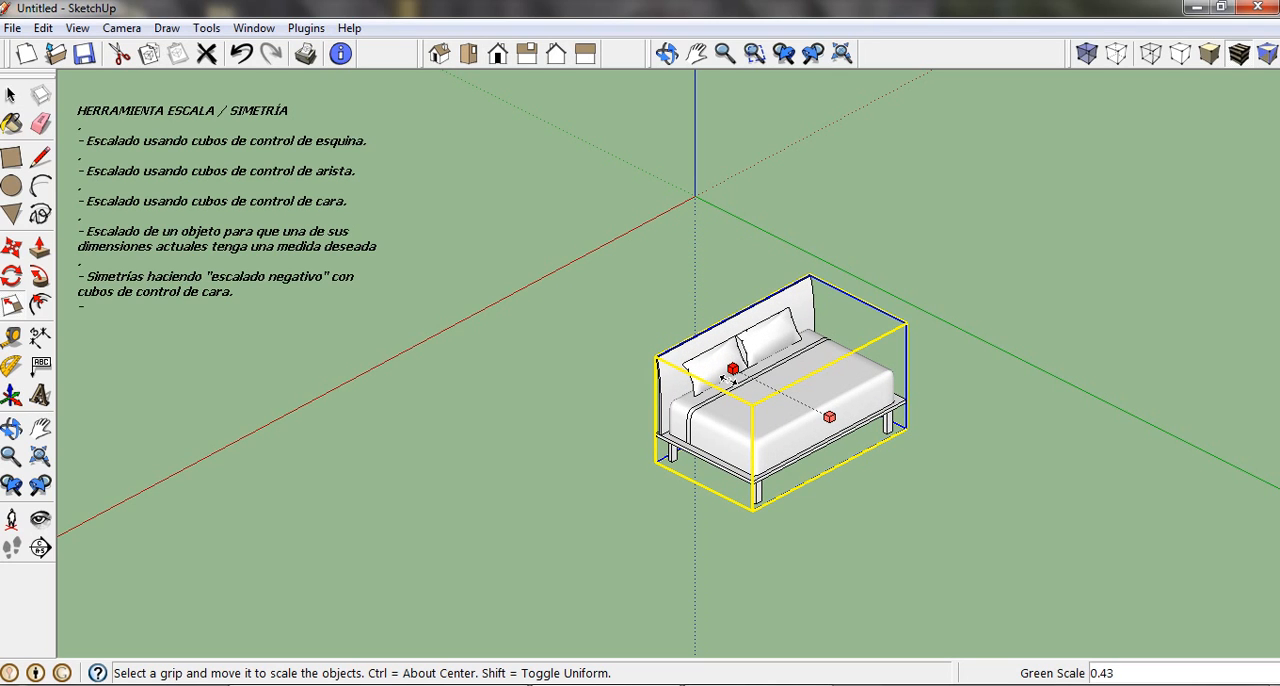
pyautogui.moveTo(727, 378); pyautogui.dragTo(920, 495)
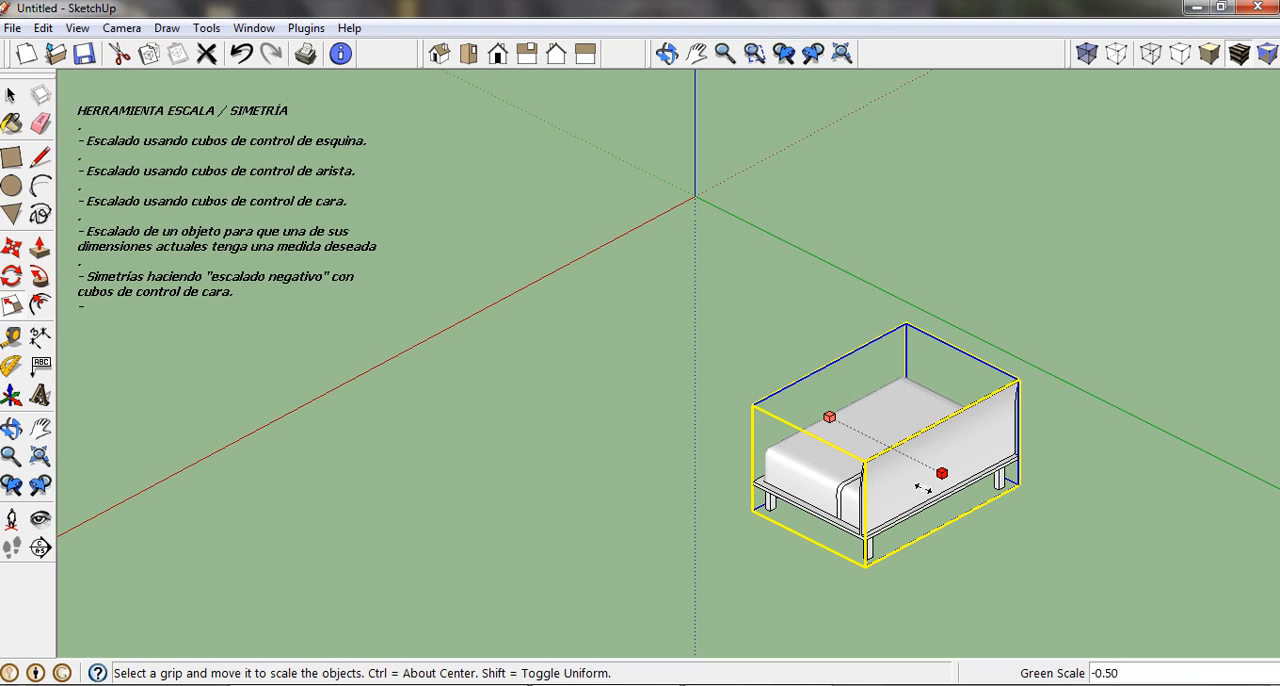
pyautogui.moveTo(937, 494); pyautogui.dragTo(1034, 535)
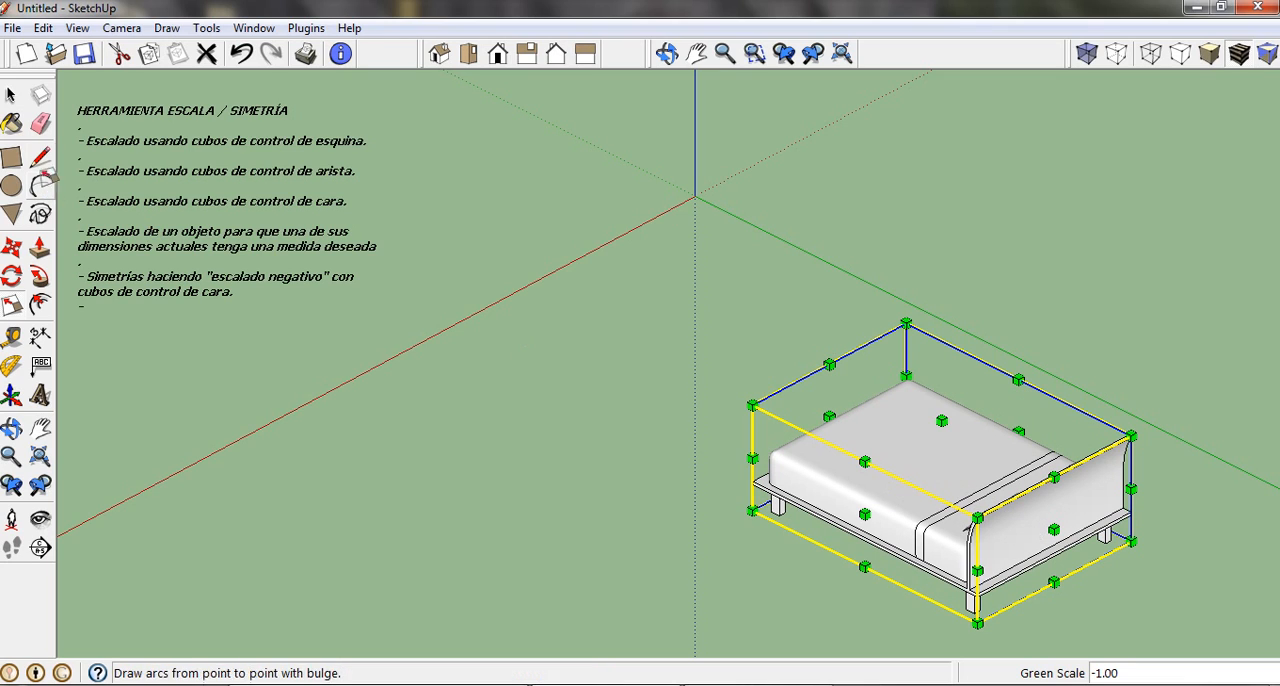
# Clear the selection and undo the bed's mirroring.
pyautogui.click(12, 96)
pyautogui.click(493, 328)
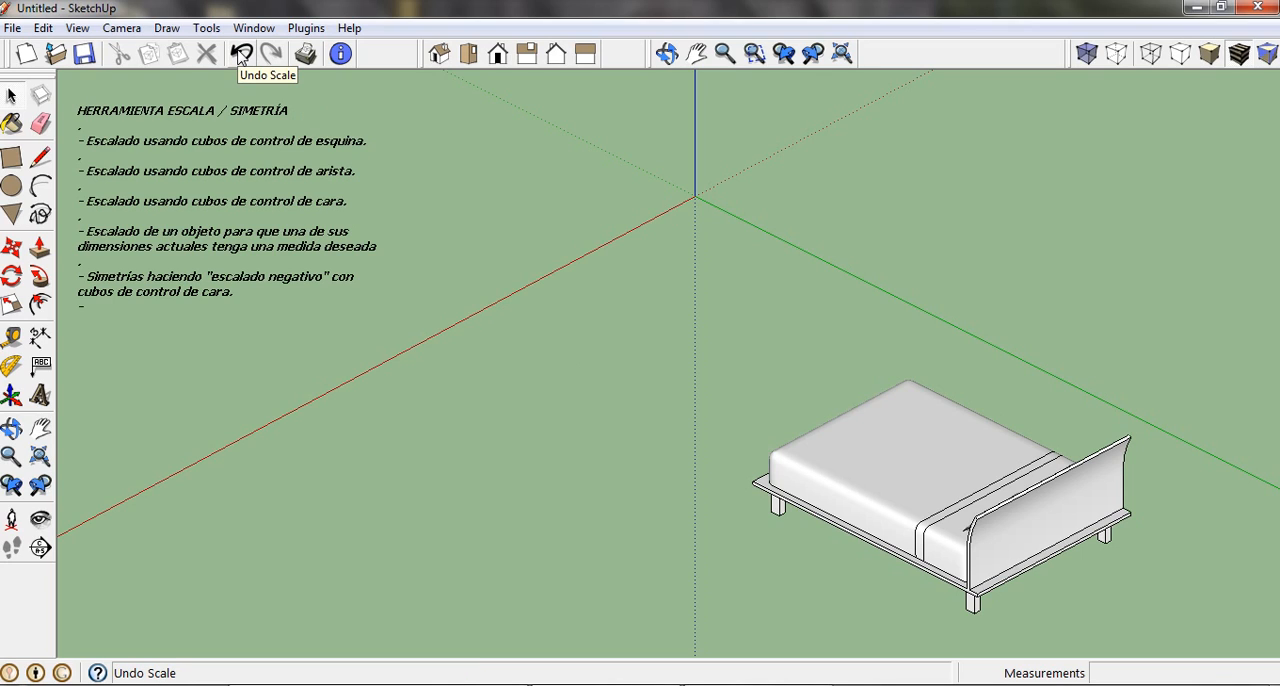
pyautogui.click(241, 55)
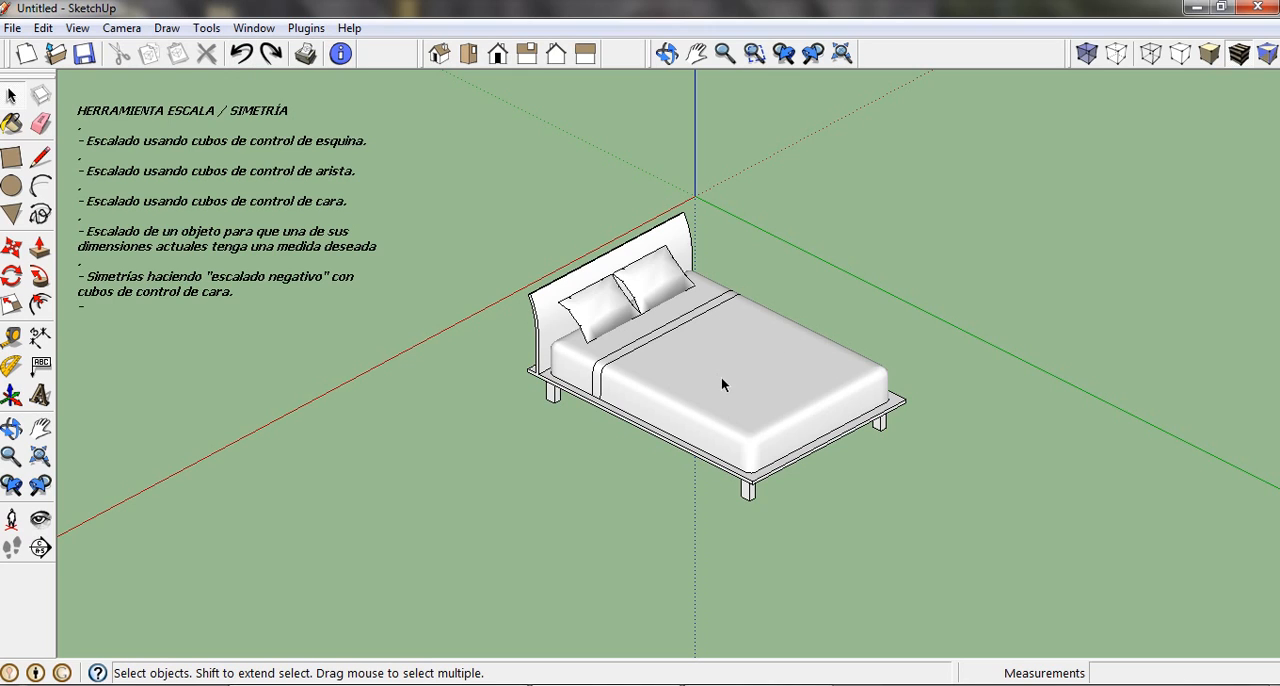
# Select the bed and copy it in place, using the bottom of its nearest foot-end leg as start and end point.
pyautogui.keyDown('shift'); pyautogui.moveTo(765, 415); pyautogui.dragTo(672, 409, button='middle'); pyautogui.keyUp('shift')
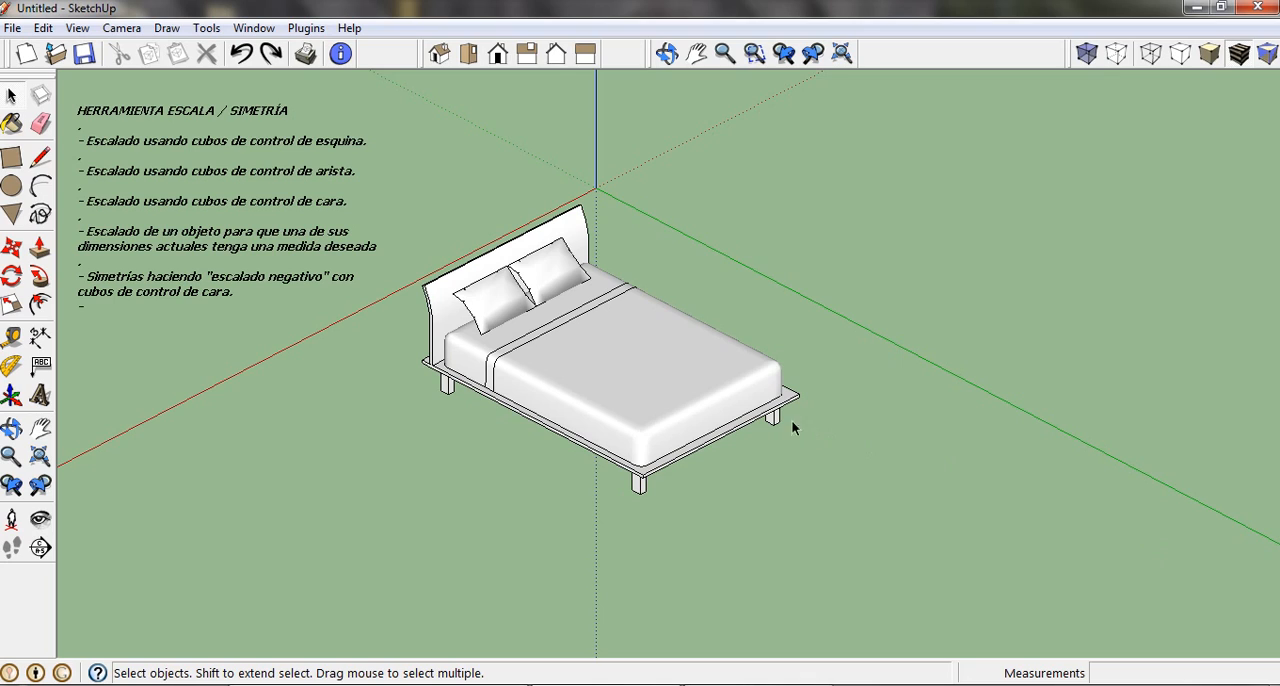
pyautogui.click(642, 343)
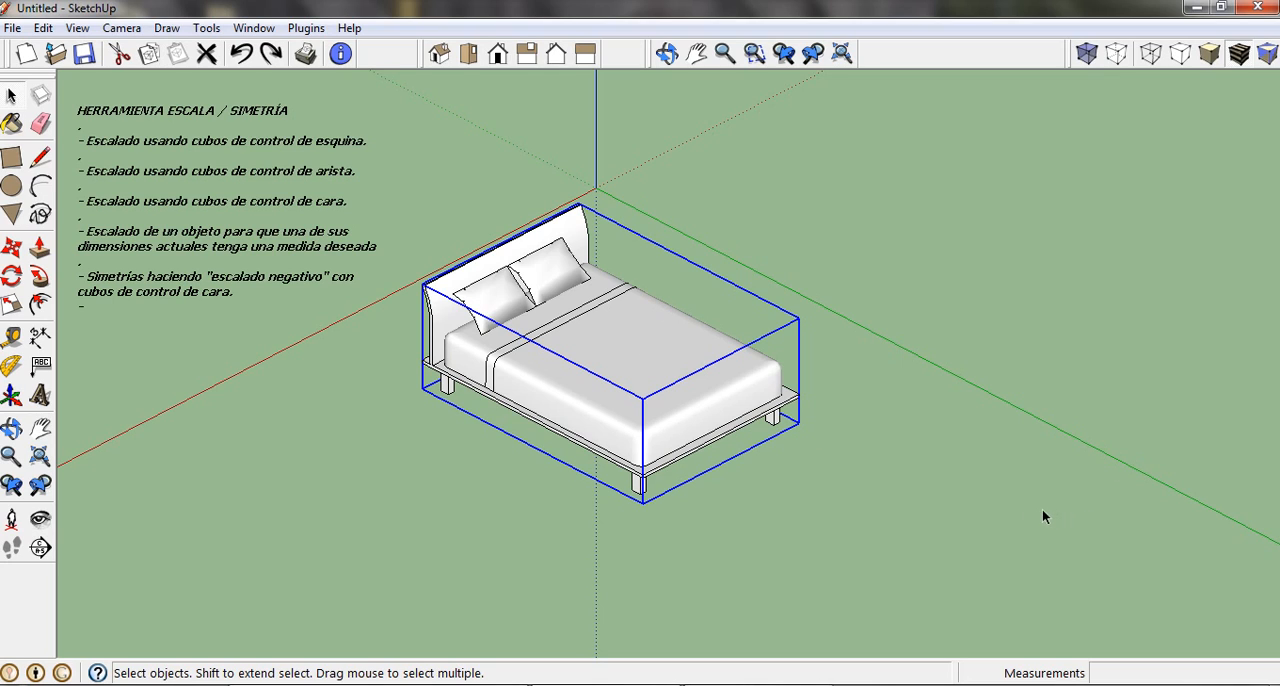
pyautogui.click(10, 249)
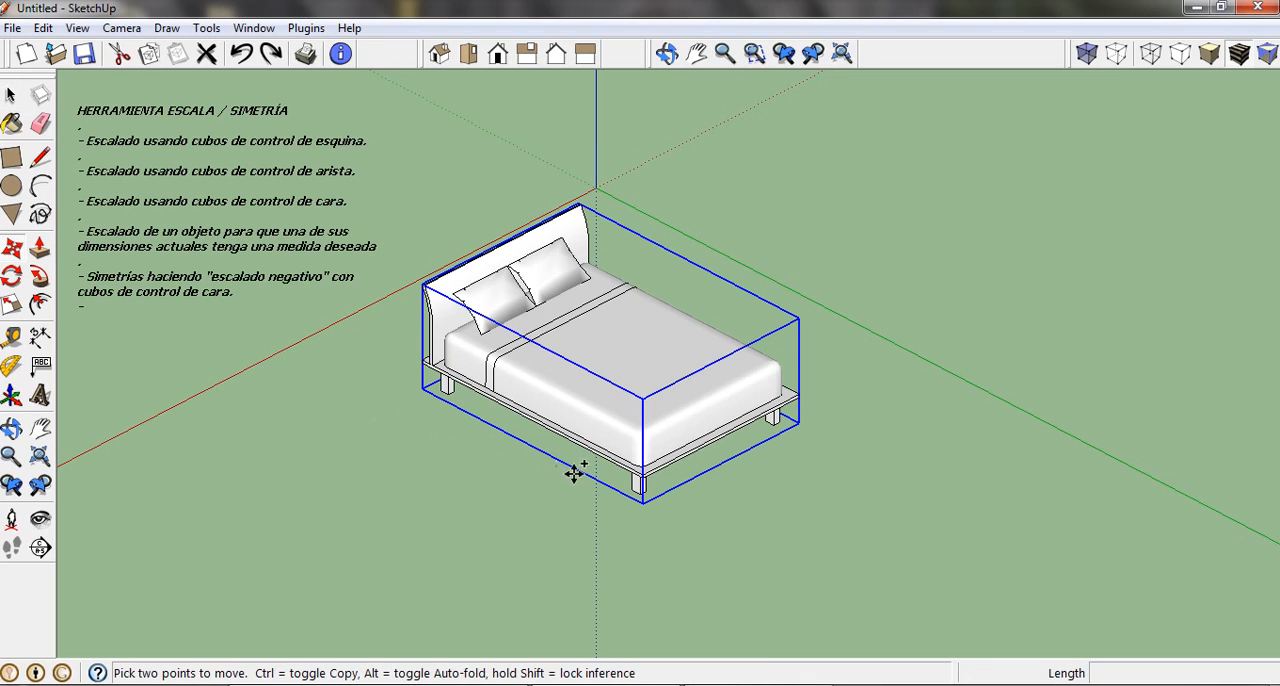
pyautogui.scroll(2, 660, 505)
pyautogui.scroll(4, 660, 506)
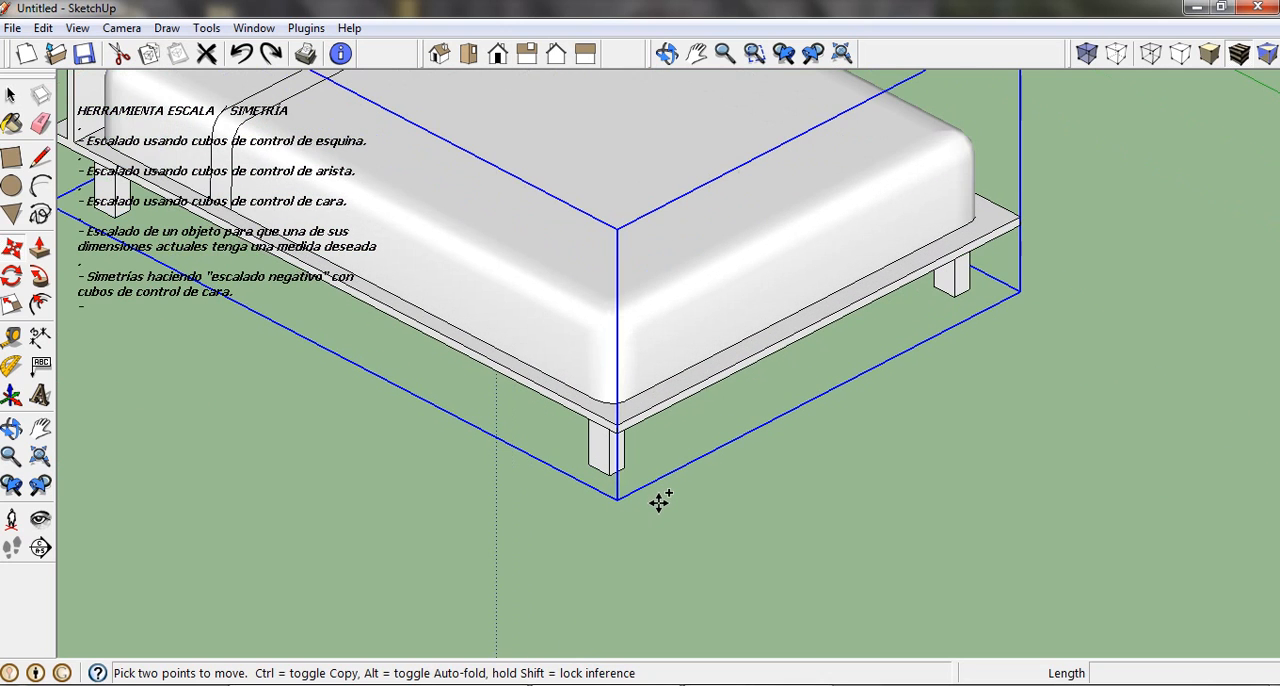
pyautogui.press('ctrl')
pyautogui.click(609, 474)
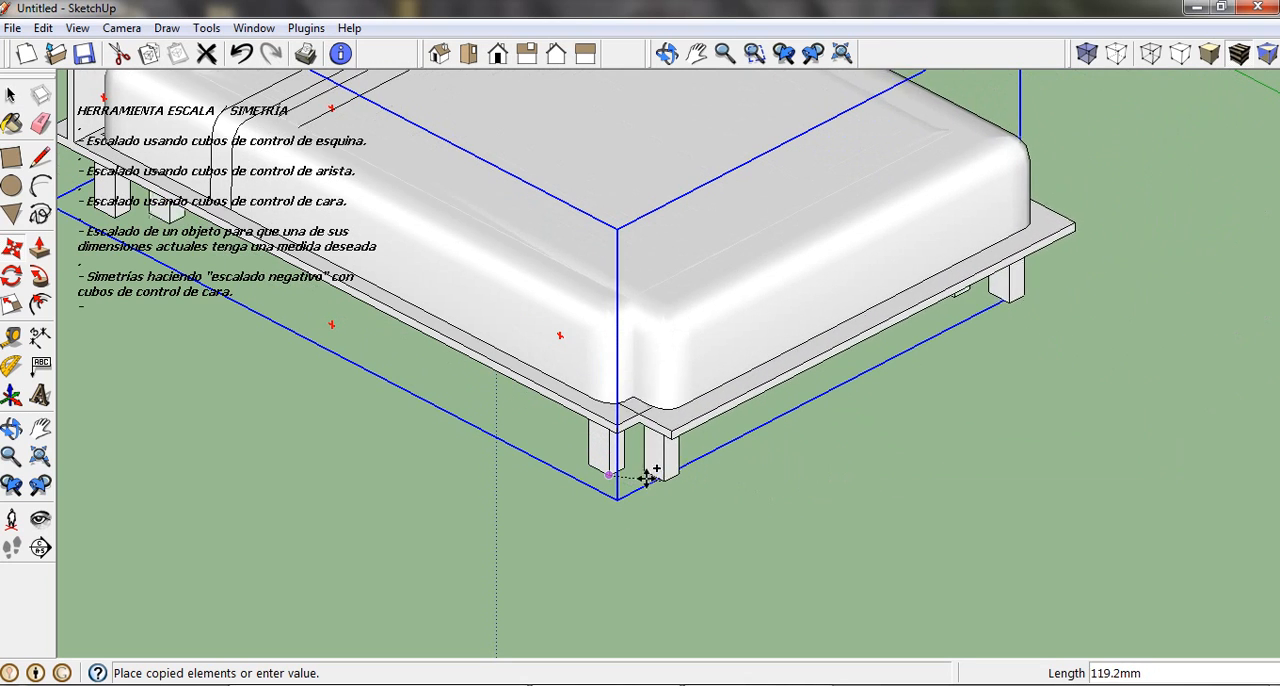
pyautogui.click(605, 476)
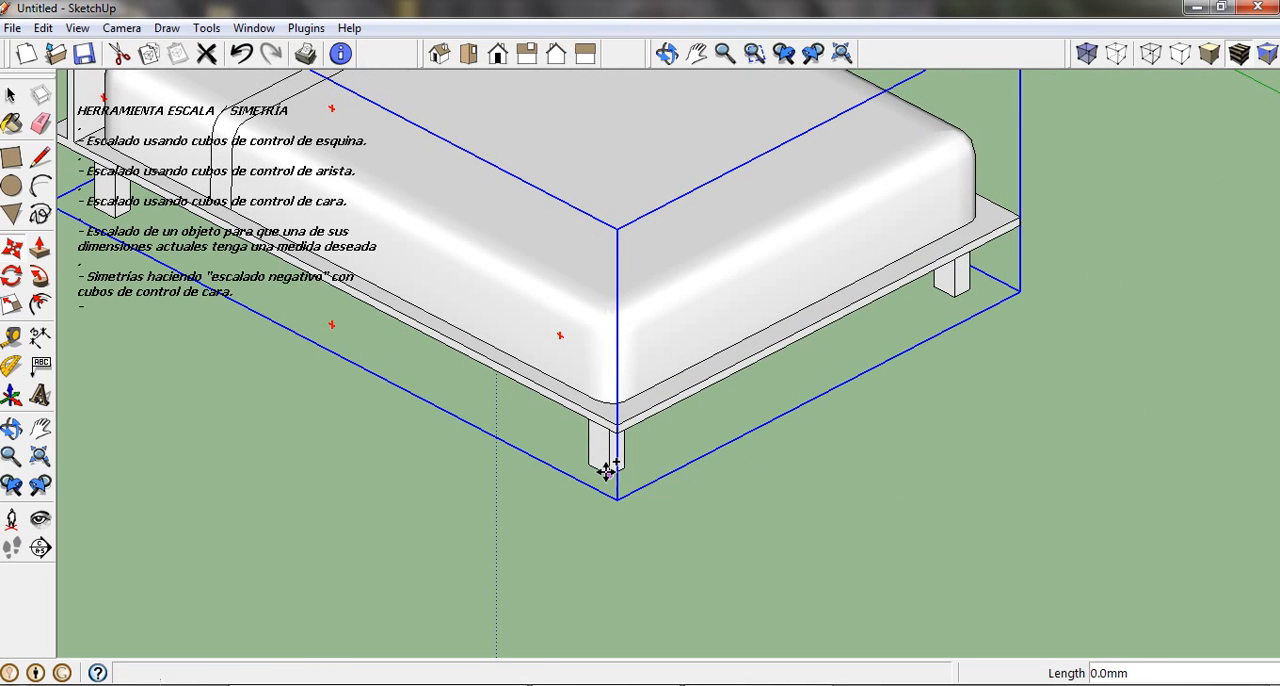
pyautogui.click(784, 51)
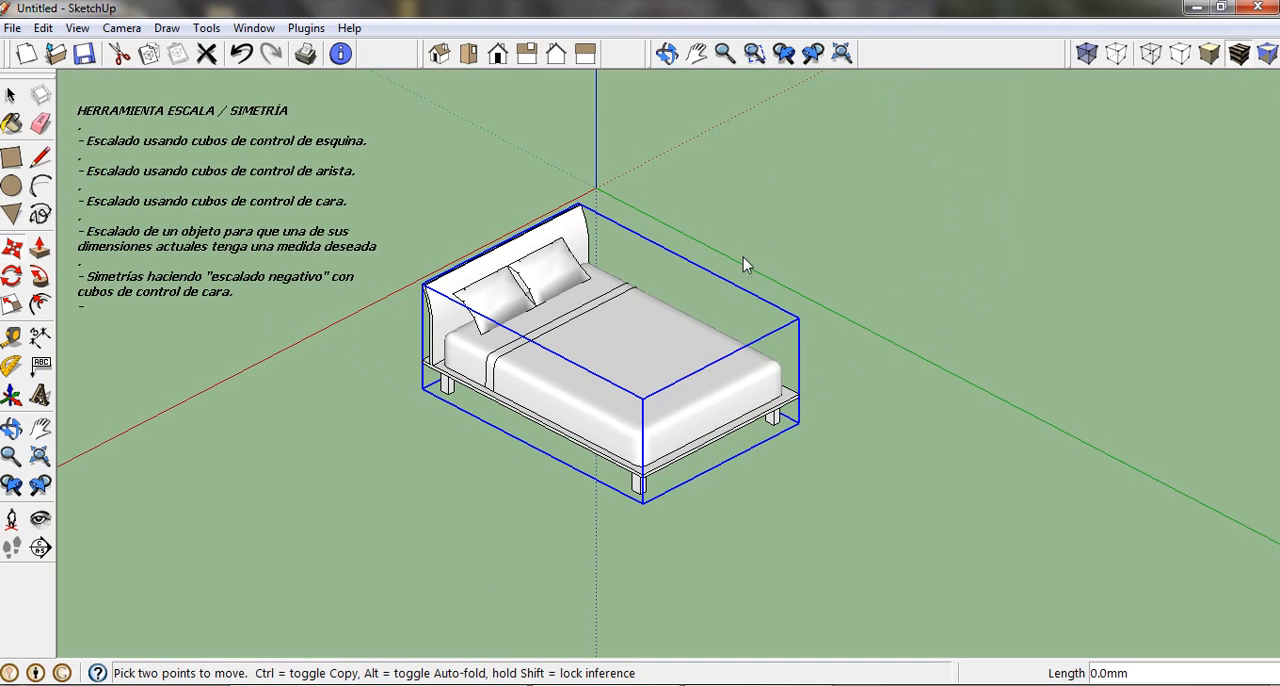
# Clear the selection and mirror one of the coincident beds along the green axis from its headboard face grip with a scale of -1.00.
pyautogui.click(11, 96)
pyautogui.click(528, 178)
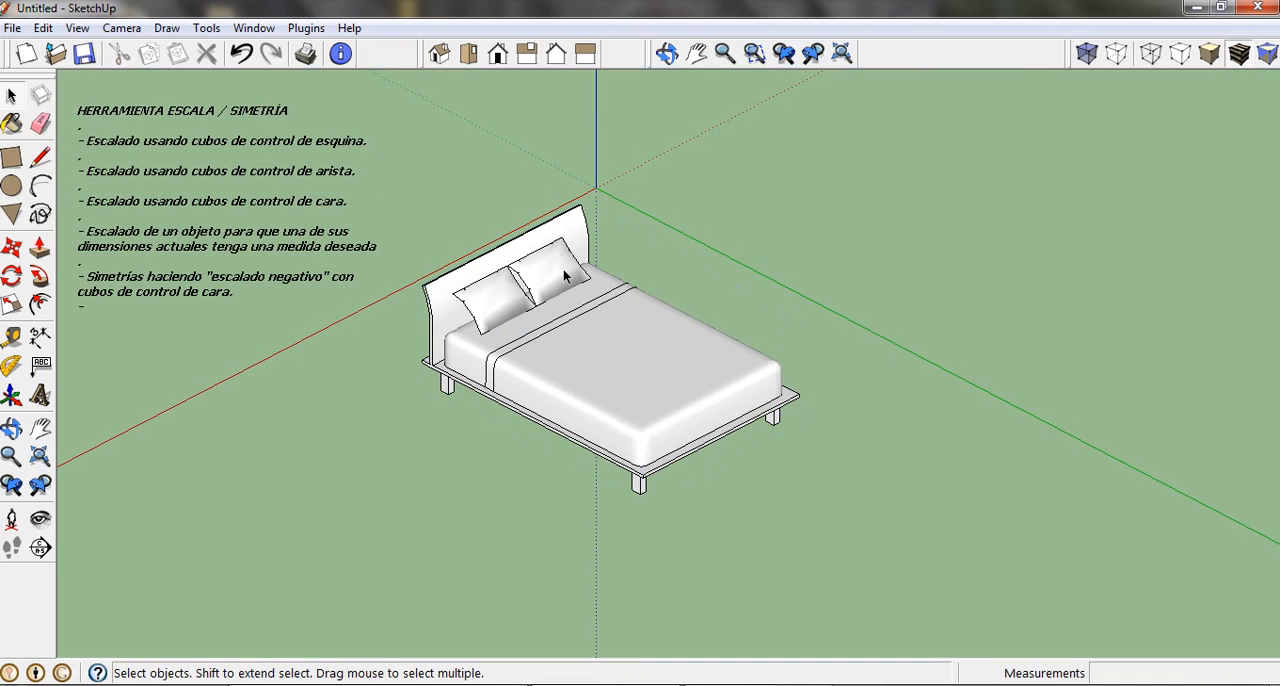
pyautogui.keyDown('shift'); pyautogui.moveTo(563, 273); pyautogui.dragTo(666, 334, button='middle'); pyautogui.keyUp('shift')
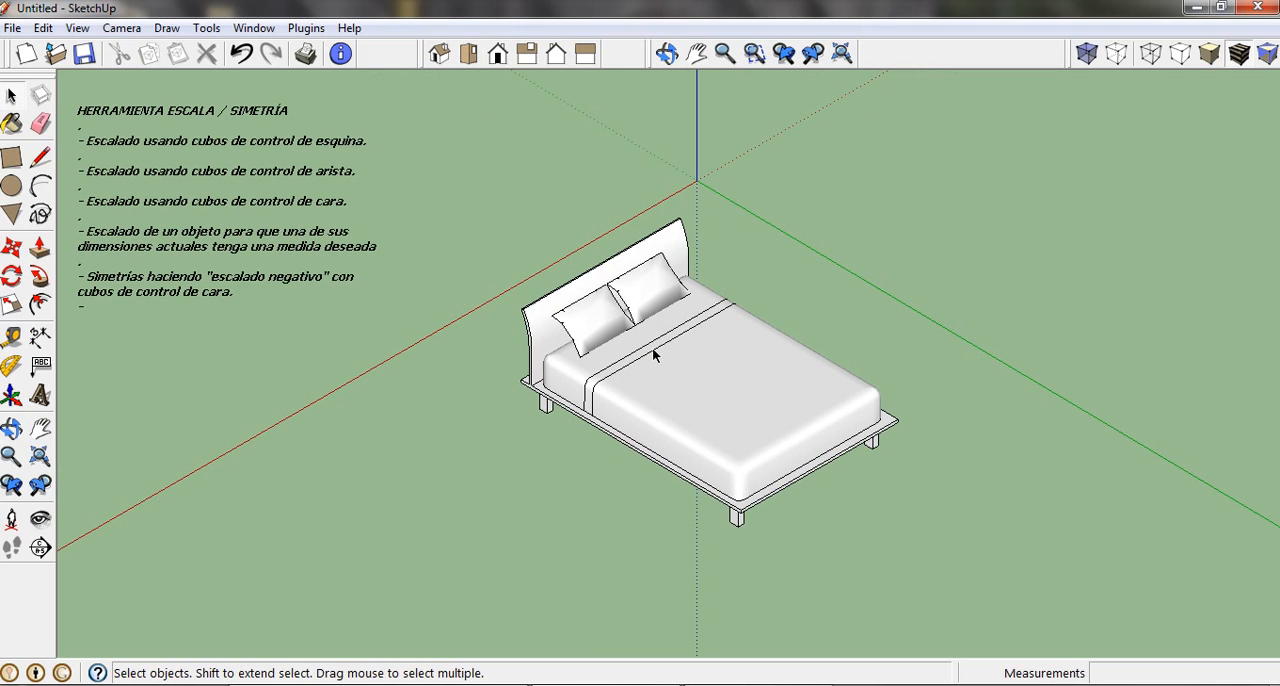
pyautogui.moveTo(950, 493); pyautogui.dragTo(770, 366, button='middle')
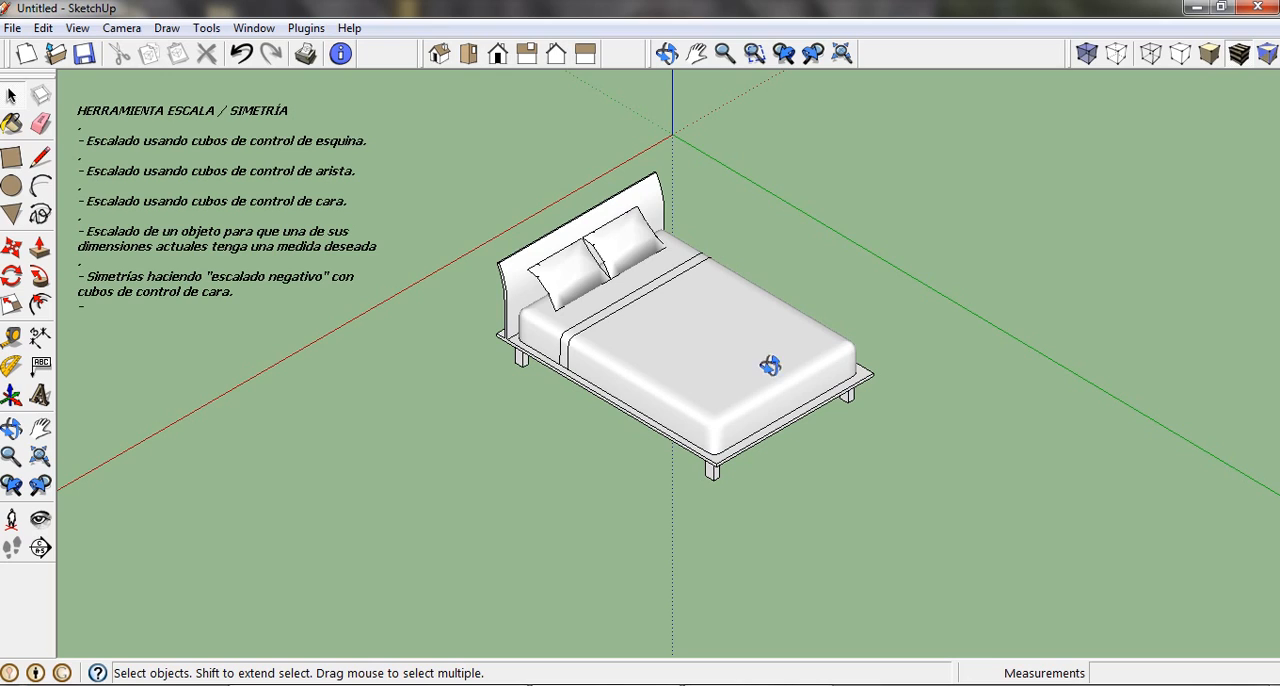
pyautogui.click(713, 338)
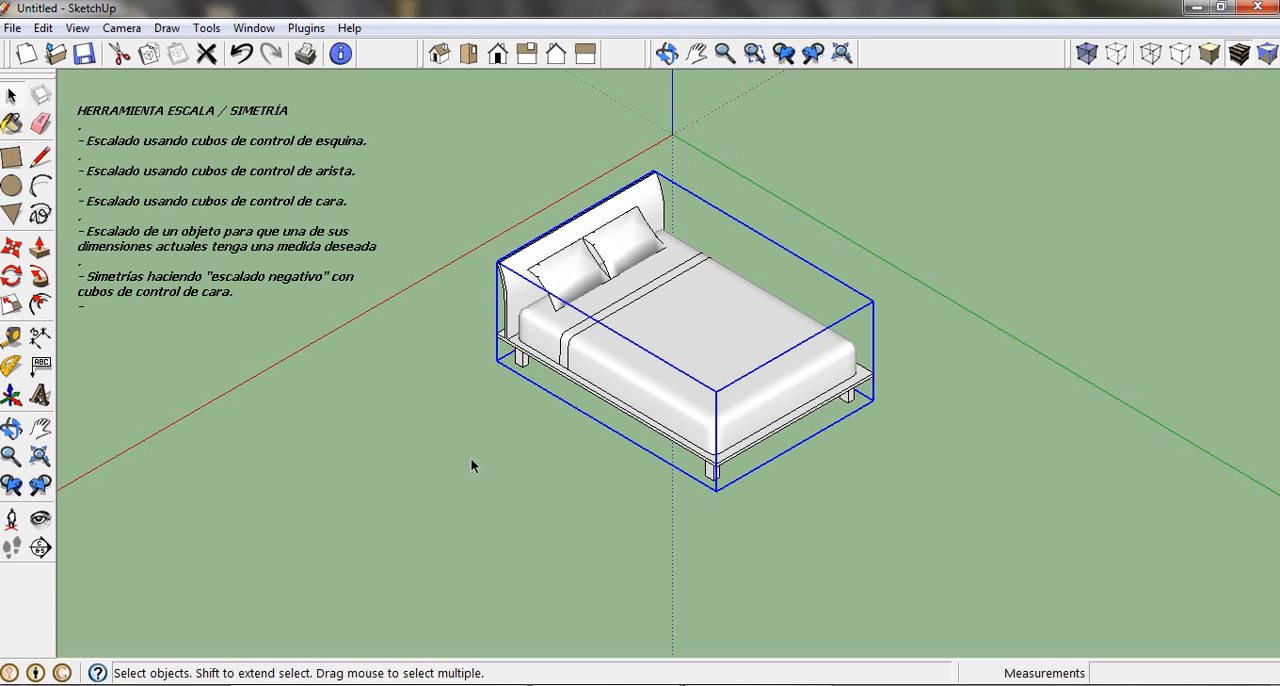
pyautogui.click(11, 304)
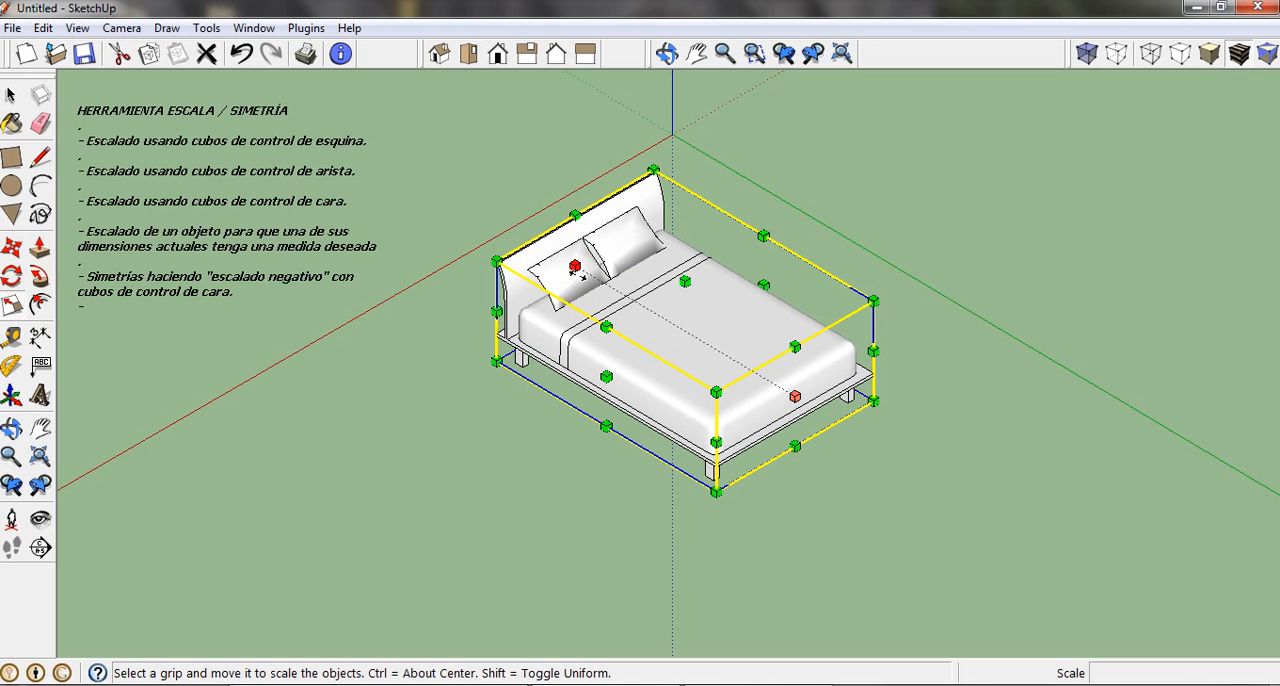
pyautogui.moveTo(573, 266); pyautogui.dragTo(1016, 541)
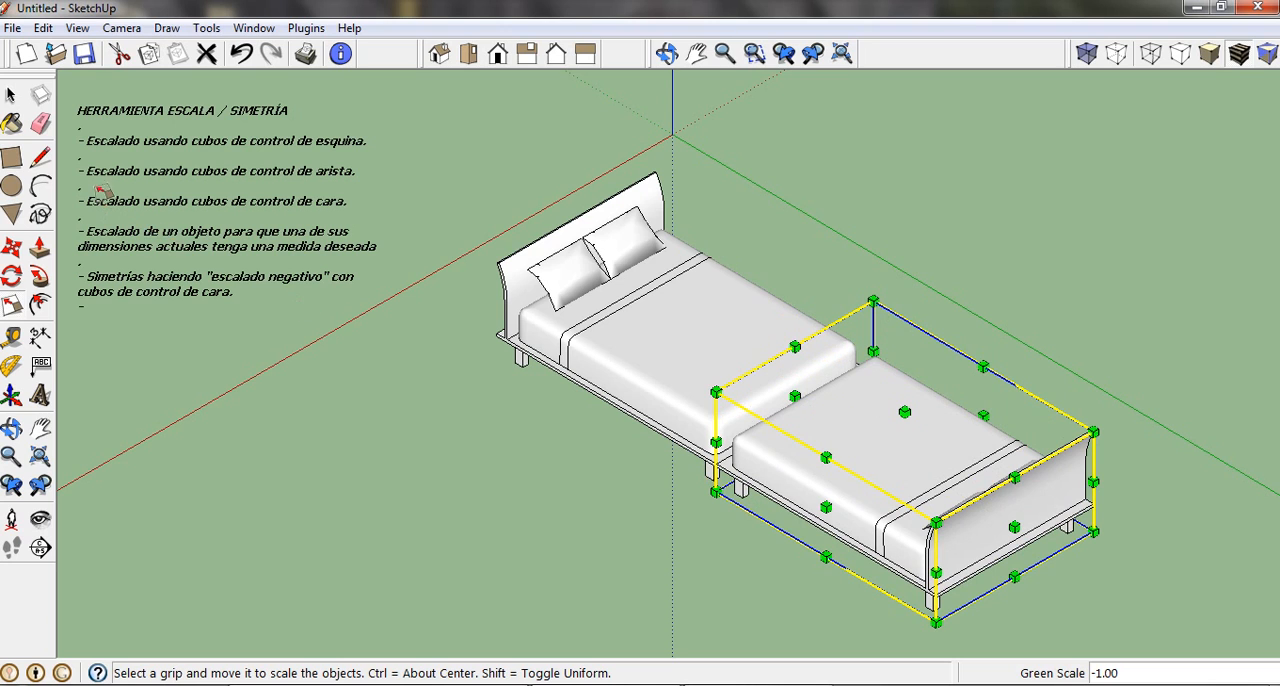
# Clear the selection and delete the mirrored bed at the foot of the original bed.
pyautogui.click(11, 95)
pyautogui.click(302, 349)
pyautogui.scroll(-3, 435, 353)
pyautogui.moveTo(435, 353); pyautogui.dragTo(371, 340, button='middle')
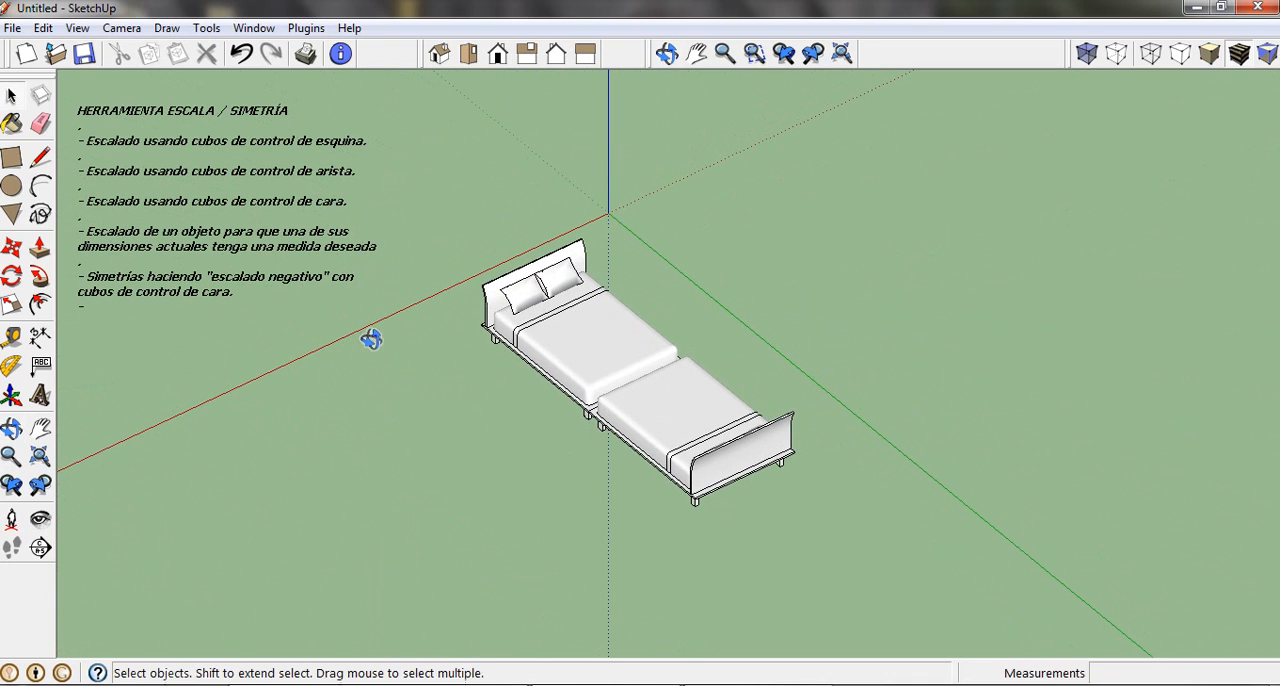
pyautogui.click(669, 446)
pyautogui.press('Delete')
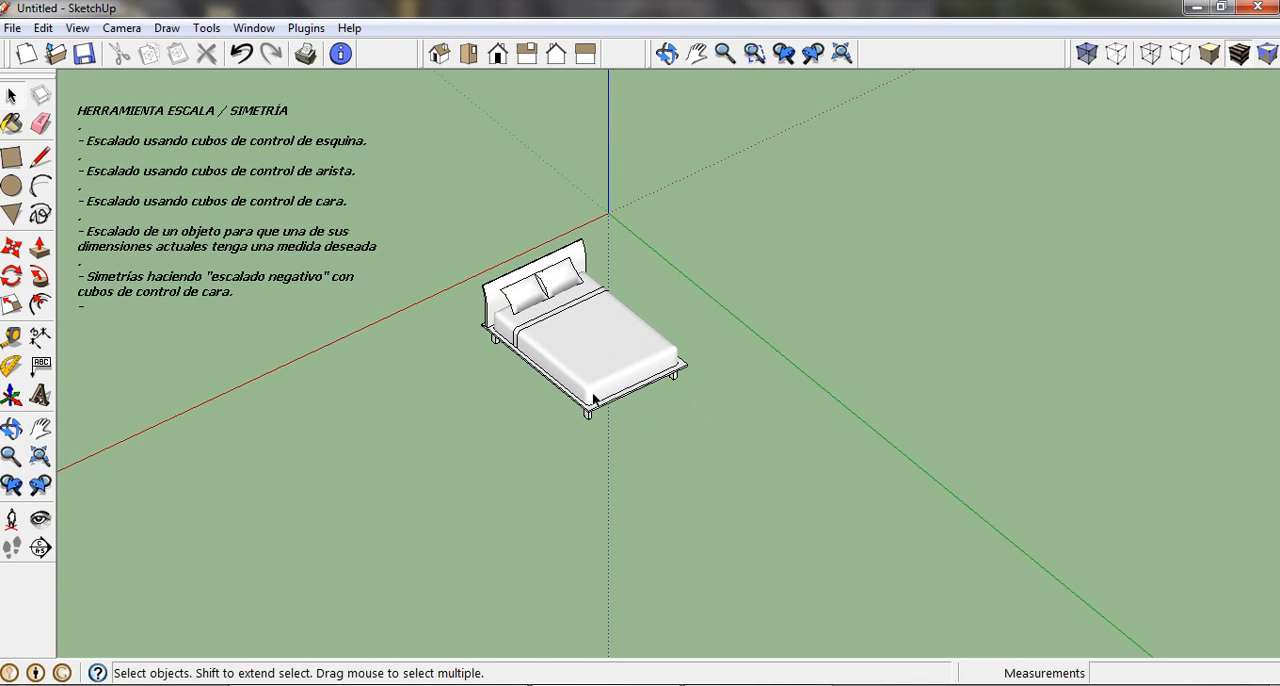
# Draw a line about 8636 mm long on the ground parallel to the red axis, beyond the foot of the bed.
pyautogui.click(40, 157)
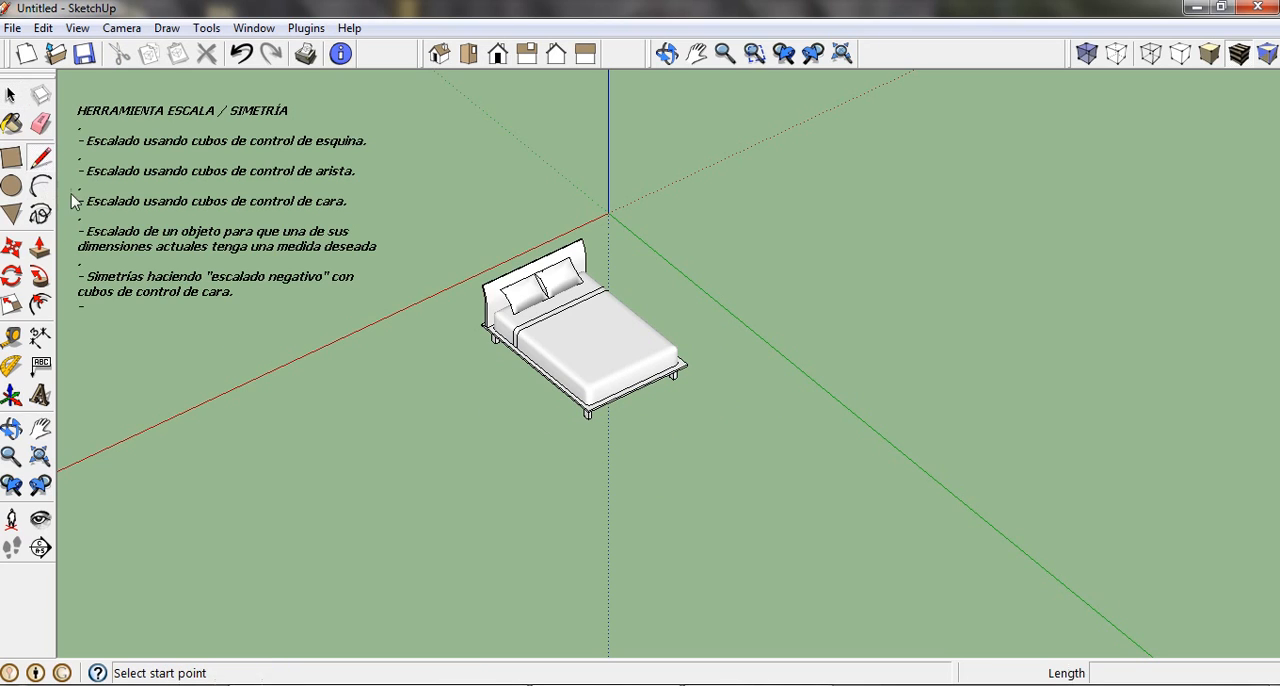
pyautogui.click(413, 594)
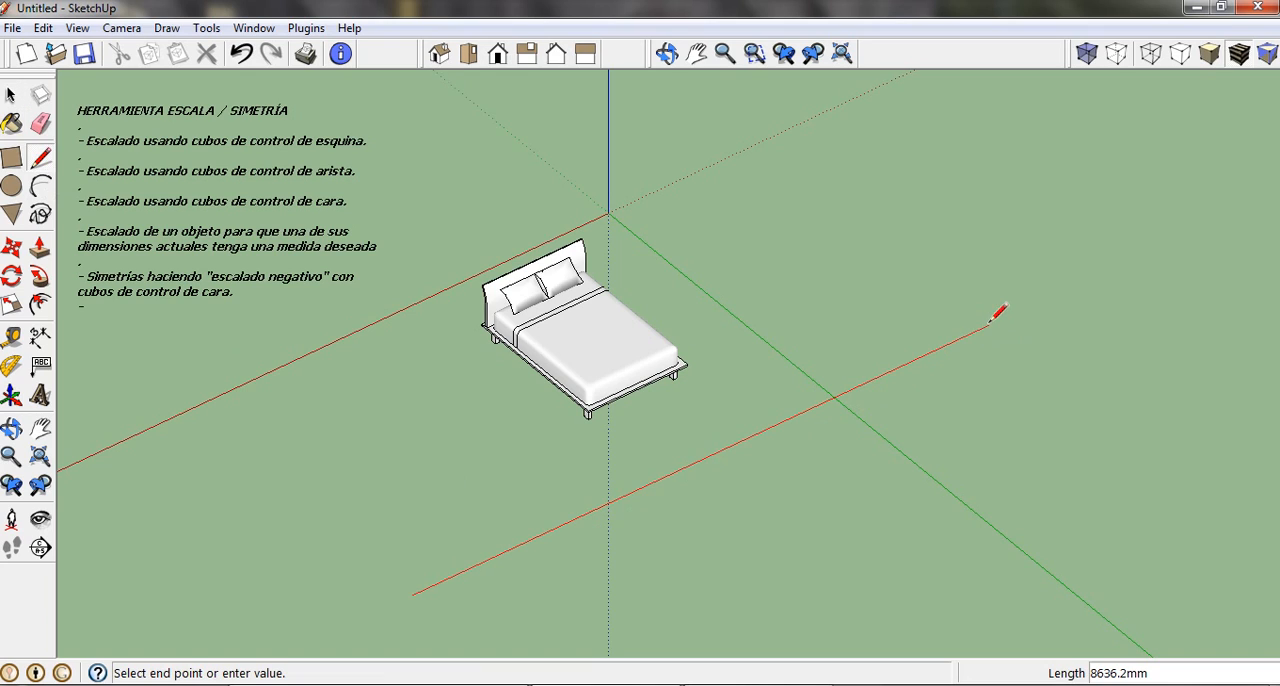
pyautogui.click(989, 324)
pyautogui.click(11, 95)
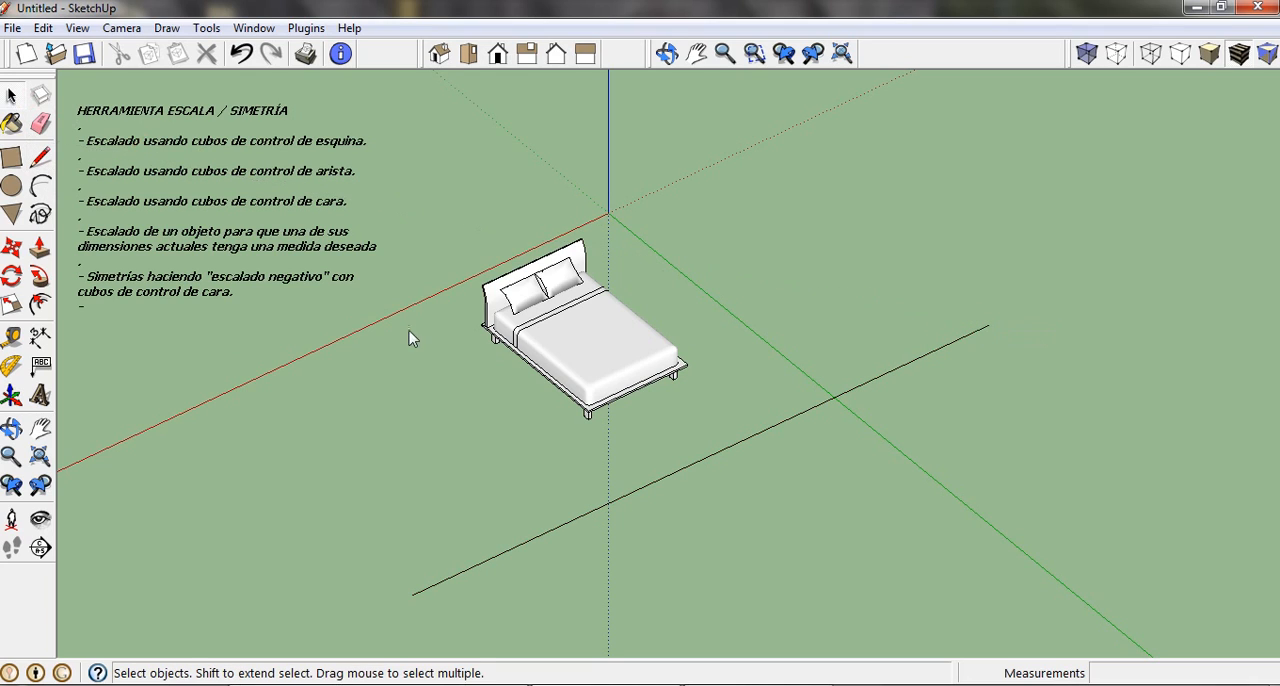
# Select the bed together with the line and copy both in place, using the line's near endpoint as start and end point.
pyautogui.click(598, 336)
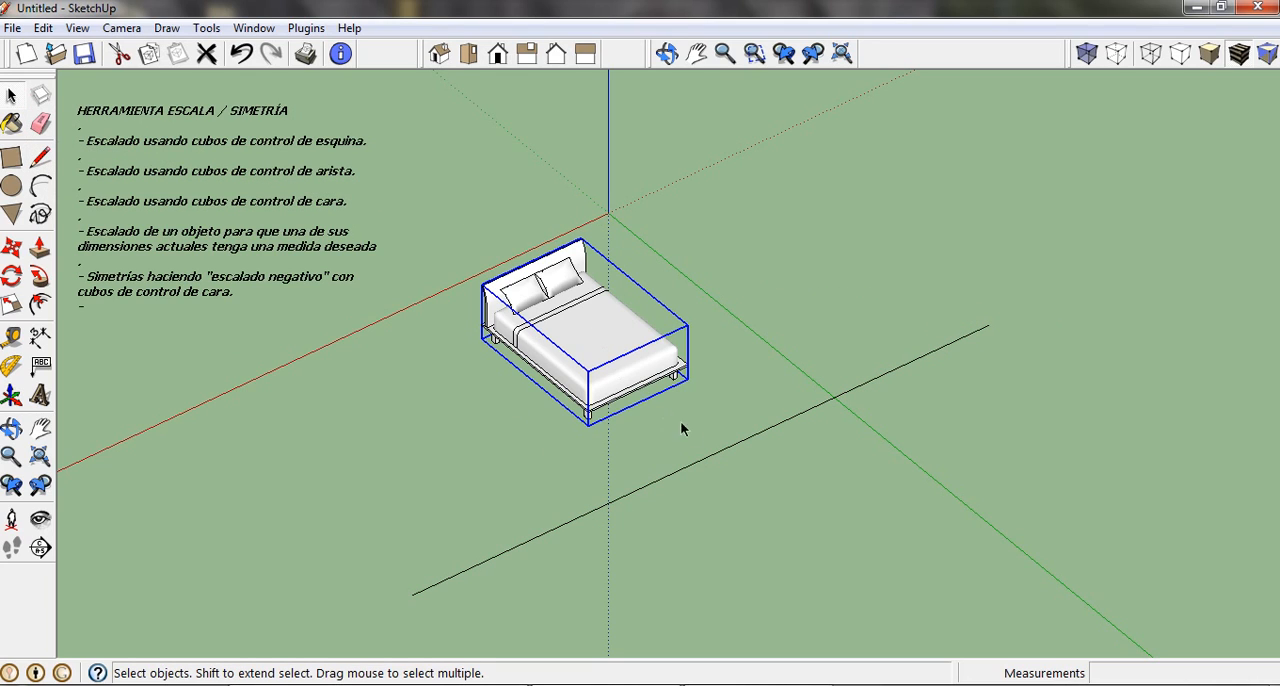
pyautogui.keyDown('shift'); pyautogui.click(711, 458); pyautogui.keyUp('shift')
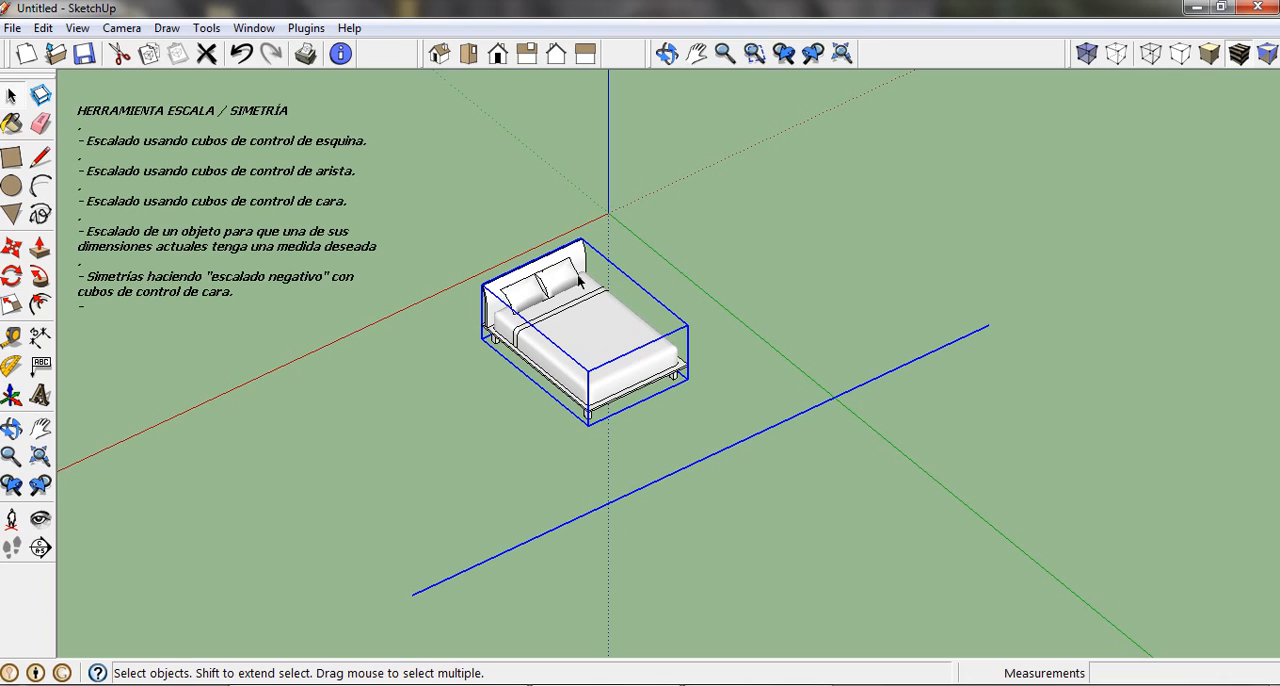
pyautogui.click(11, 247)
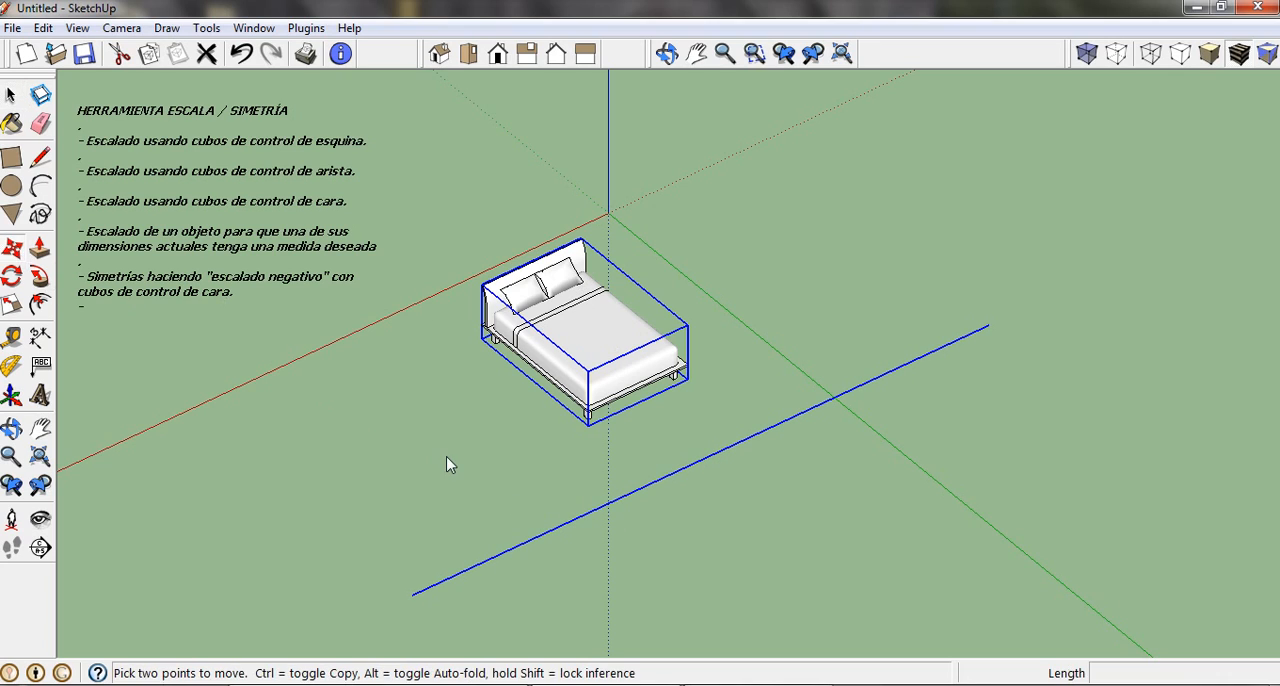
pyautogui.press('ctrl')
pyautogui.click(411, 594)
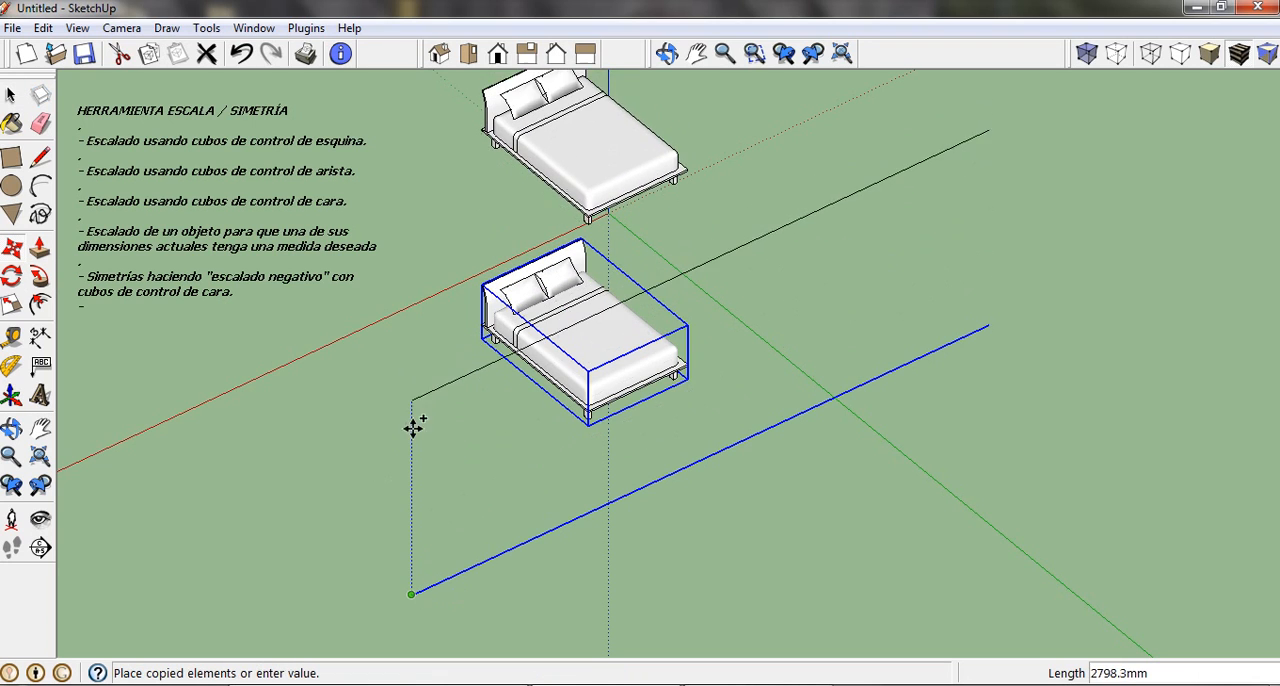
pyautogui.click(414, 594)
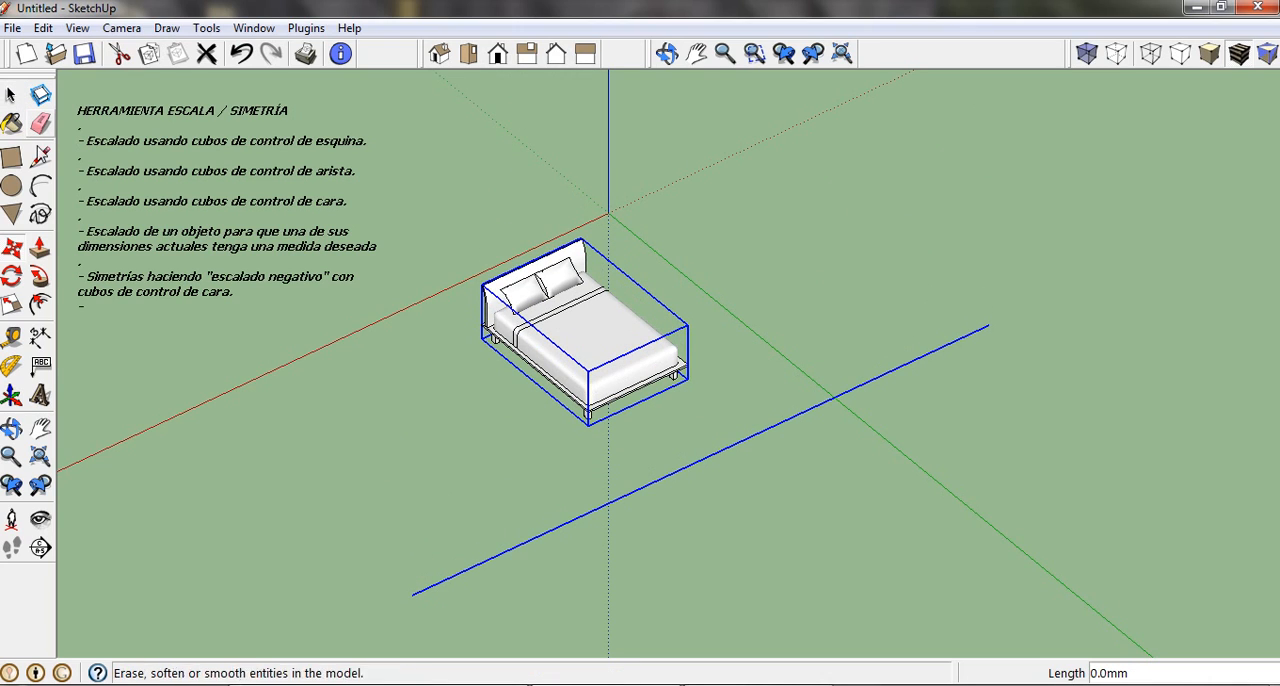
# Mirror the selected bed and line across the line along the green axis with a scale of -1.00, and clear the selection.
pyautogui.click(11, 305)
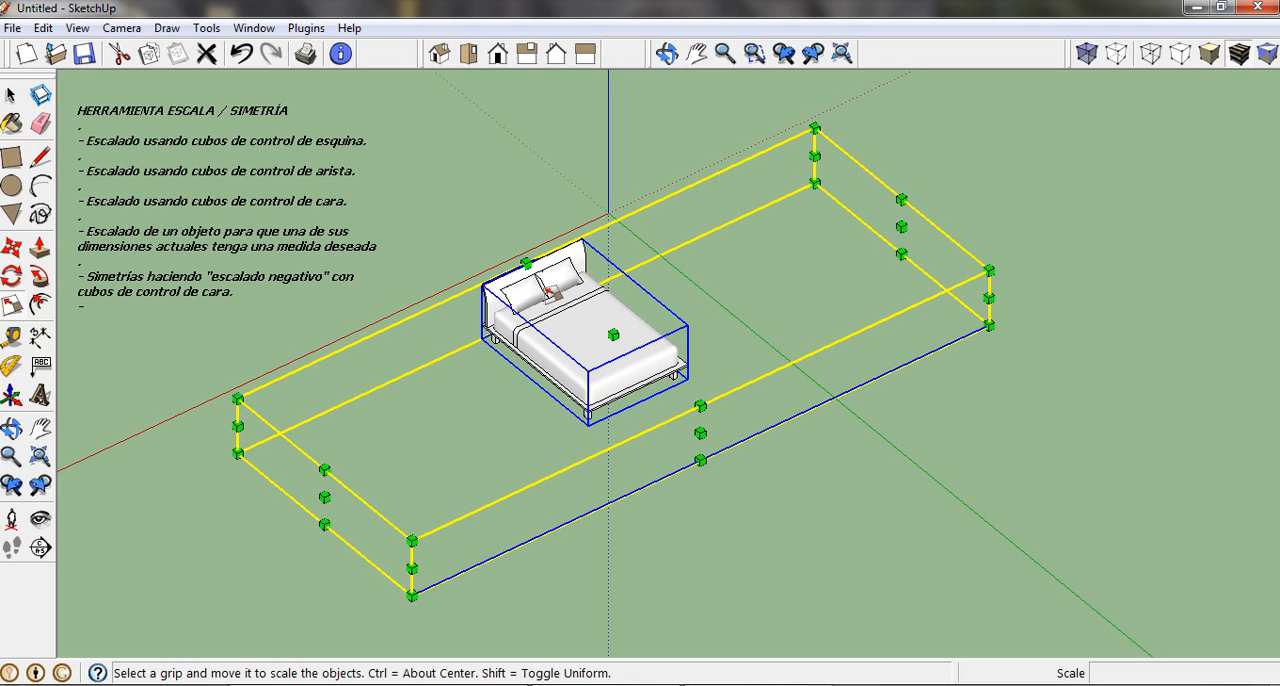
pyautogui.click(527, 263)
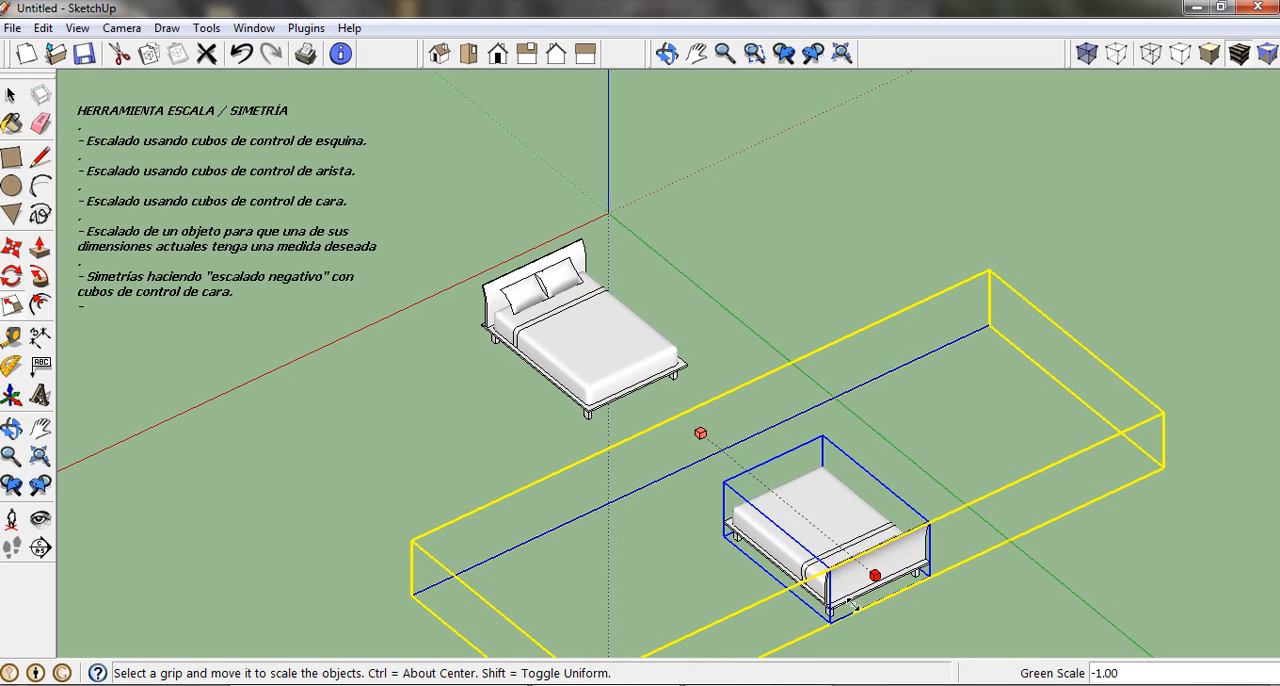
pyautogui.click(851, 602)
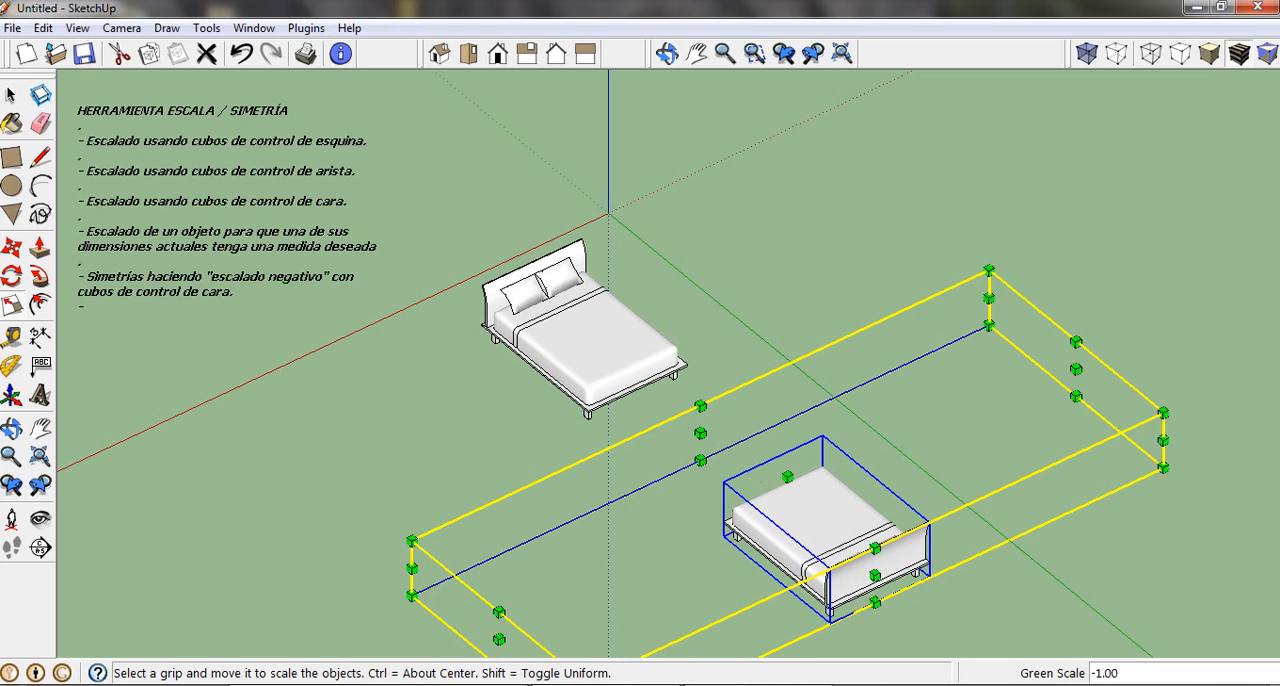
pyautogui.click(11, 95)
pyautogui.click(688, 273)
# Delete the line between the two beds, and undo the deletion.
pyautogui.moveTo(688, 273); pyautogui.dragTo(843, 274, button='middle')
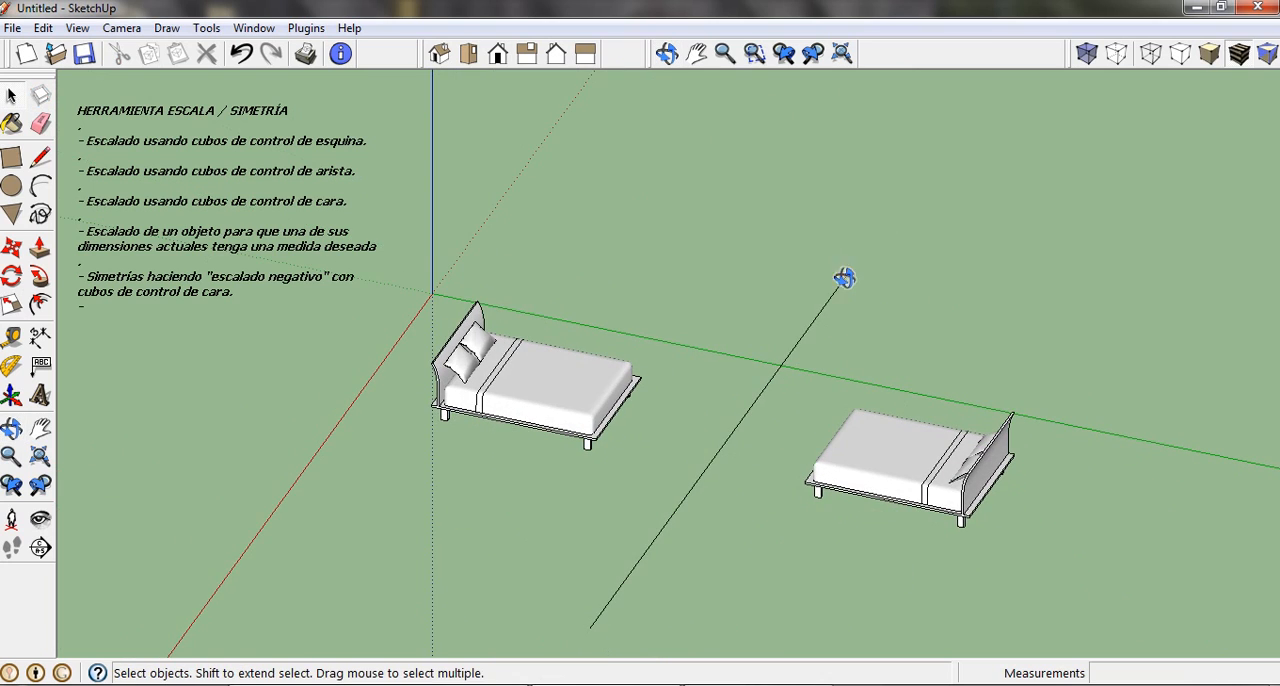
pyautogui.click(832, 299)
pyautogui.press('Delete')
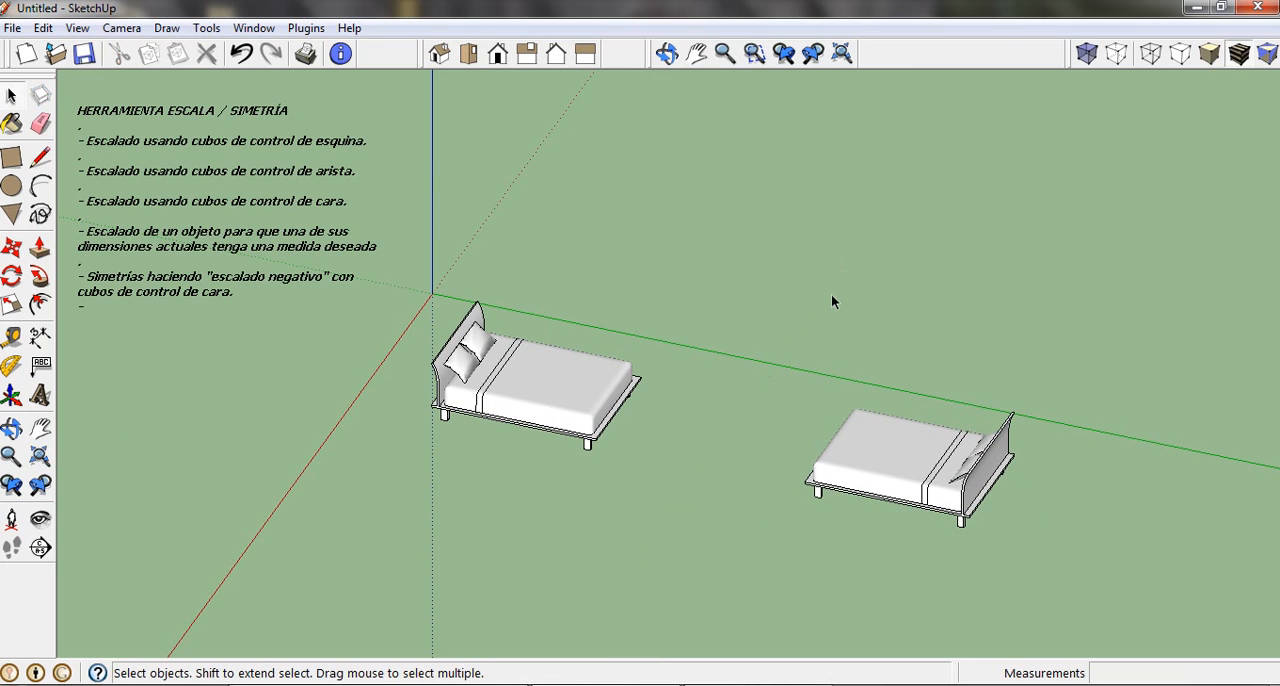
pyautogui.moveTo(563, 354); pyautogui.dragTo(490, 362, button='middle')
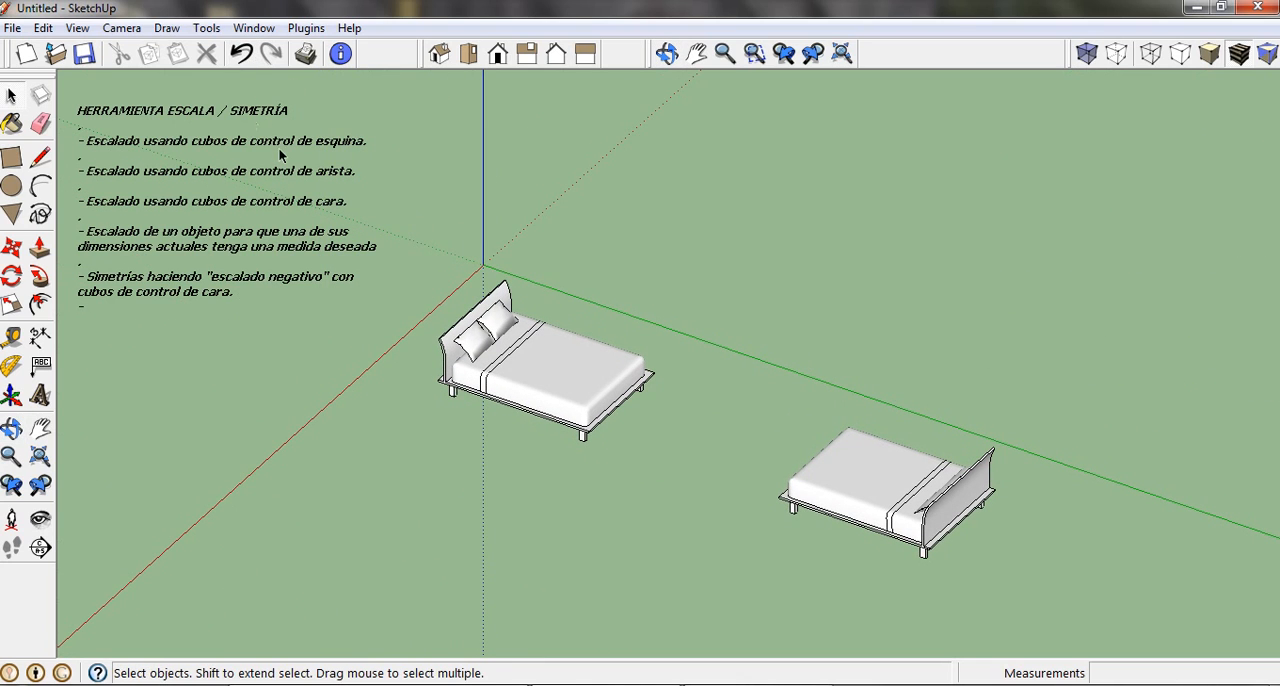
pyautogui.click(241, 53)
# Draw a rectangle about 1207 by 799 mm on the ground beside the original bed and extrude it upward about 1203 mm.
pyautogui.moveTo(849, 525); pyautogui.dragTo(808, 505, button='middle')
pyautogui.moveTo(740, 462)
pyautogui.mouseDown(button='middle')
pyautogui.moveTo(706, 443)
pyautogui.moveTo(820, 434)
pyautogui.moveTo(738, 440)
pyautogui.mouseUp(button='middle')
pyautogui.scroll(3, 705, 388)
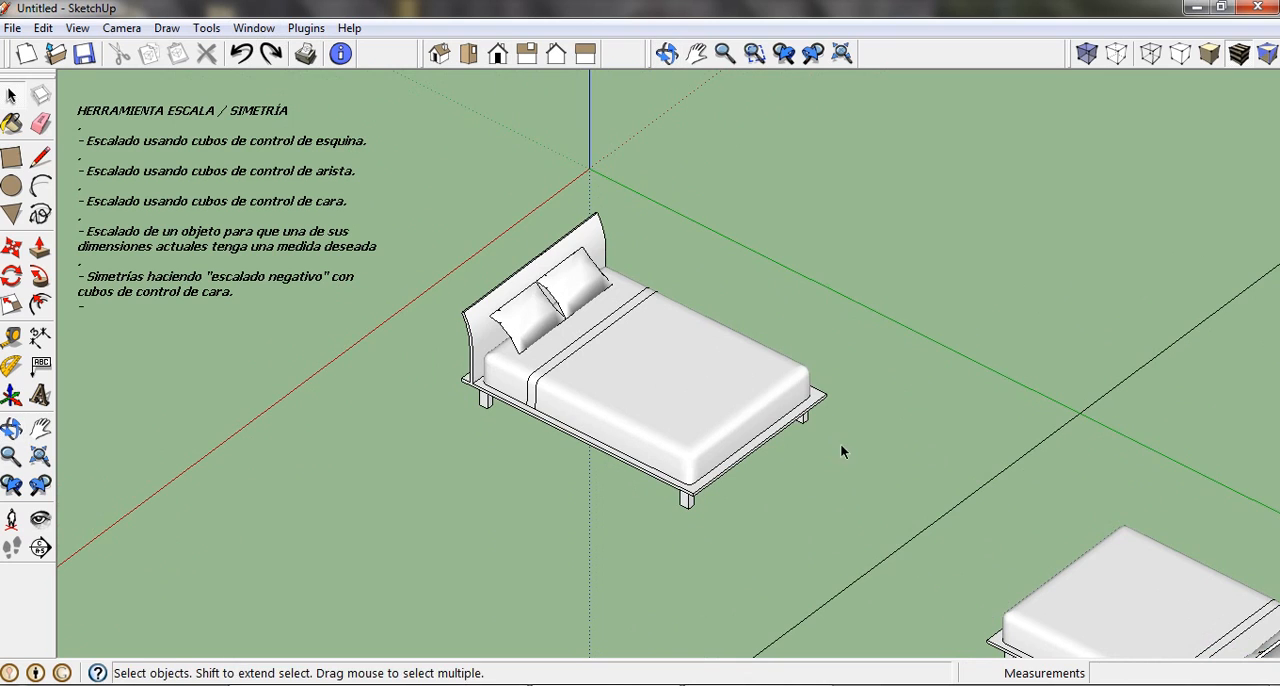
pyautogui.keyDown('shift'); pyautogui.moveTo(840, 446); pyautogui.dragTo(745, 450, button='middle'); pyautogui.keyUp('shift')
pyautogui.click(11, 160)
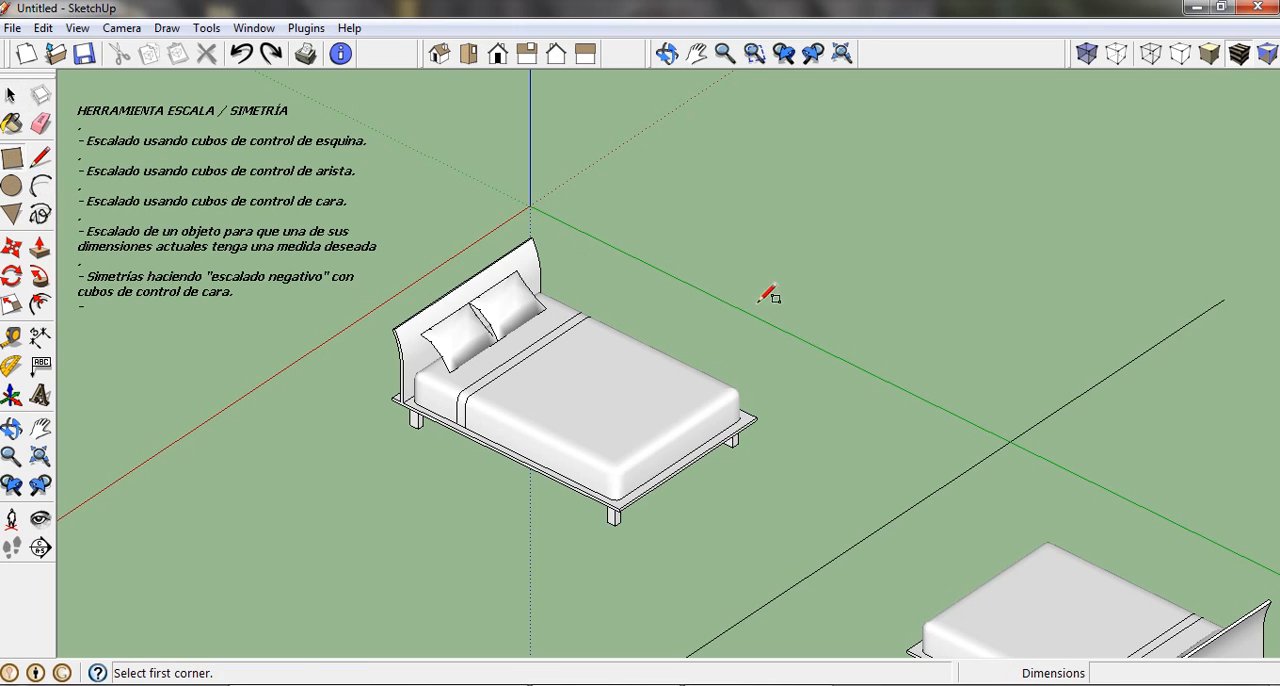
pyautogui.click(716, 307)
pyautogui.click(915, 275)
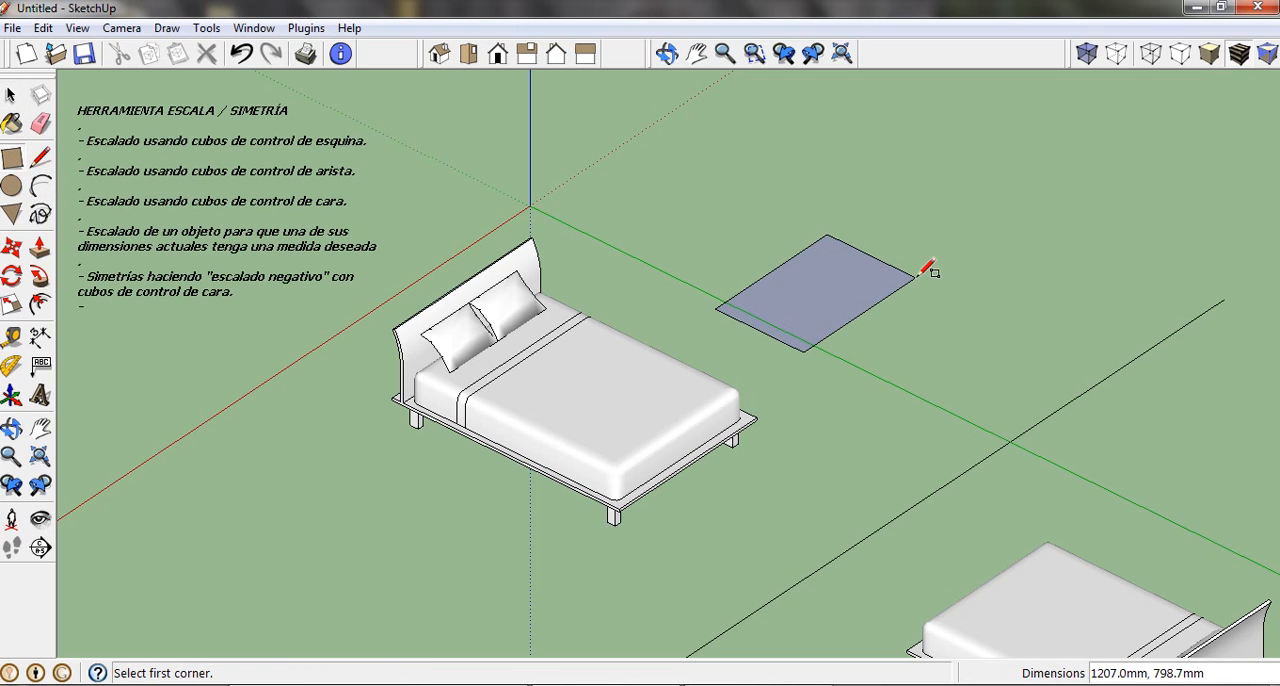
pyautogui.press('p')
pyautogui.moveTo(824, 315); pyautogui.dragTo(829, 223)
pyautogui.keyDown('shift'); pyautogui.moveTo(829, 223); pyautogui.dragTo(641, 300, button='middle'); pyautogui.keyUp('shift')
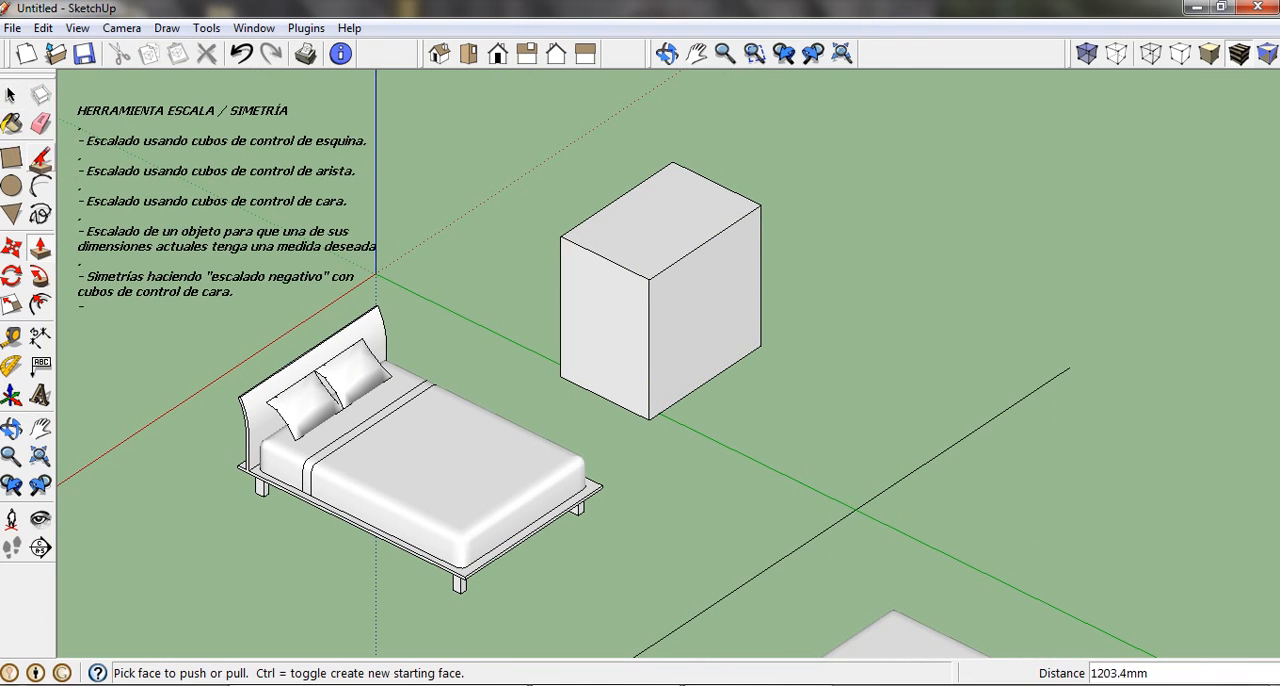
# Draw a vertical triangle from the box's nearest upper corner to the ground and back to its lower corner, with a base about 1116 mm.
pyautogui.click(40, 157)
pyautogui.click(649, 280)
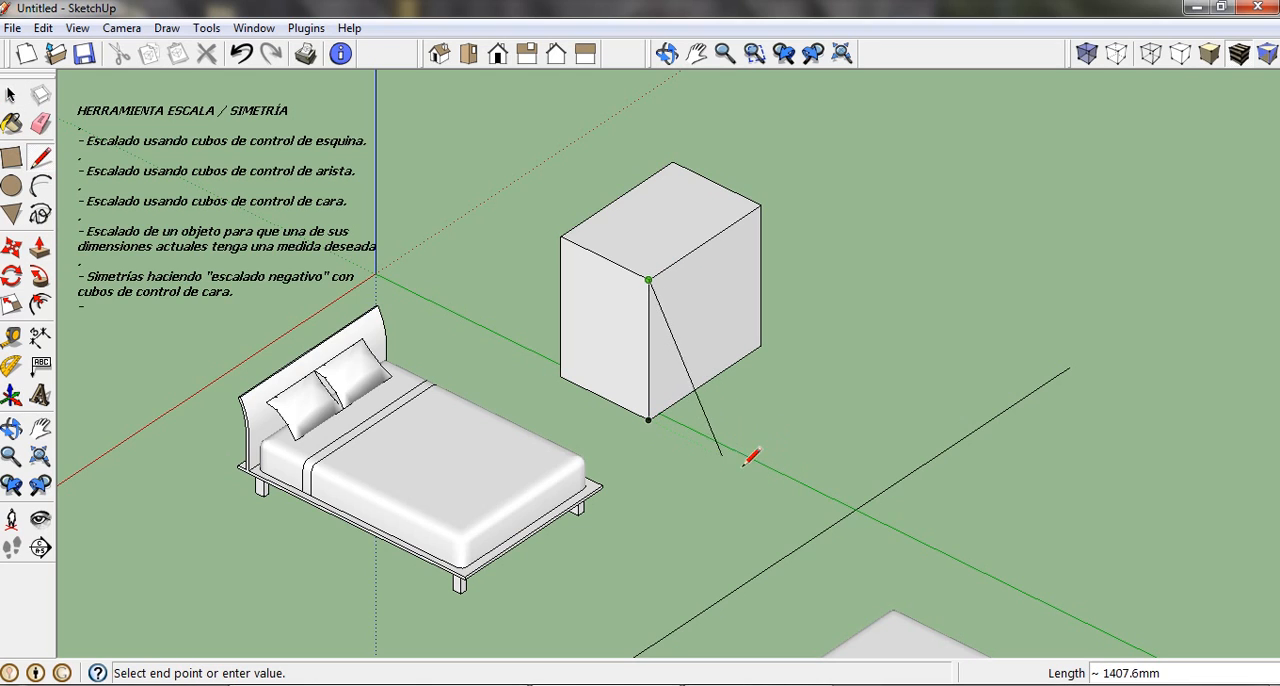
pyautogui.click(768, 478)
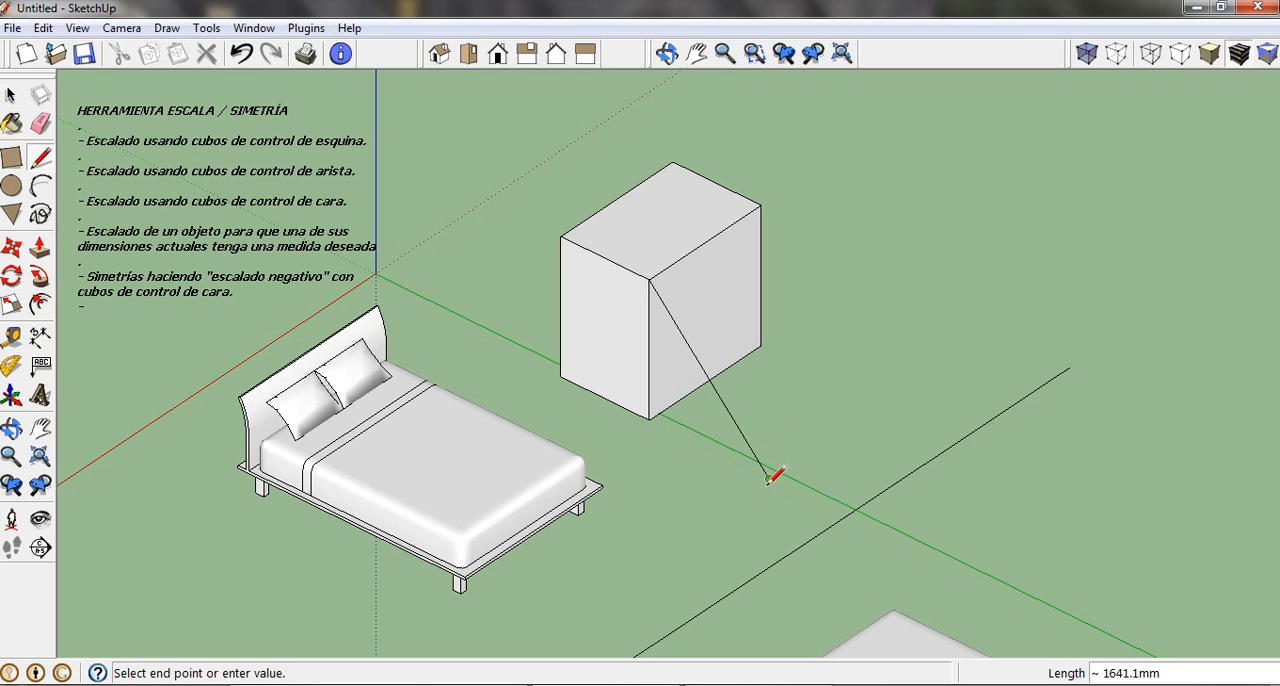
pyautogui.click(656, 419)
# Extrude the triangular face about 1211 mm to the box's far upper corner, forming a ramp along its side.
pyautogui.press('p')
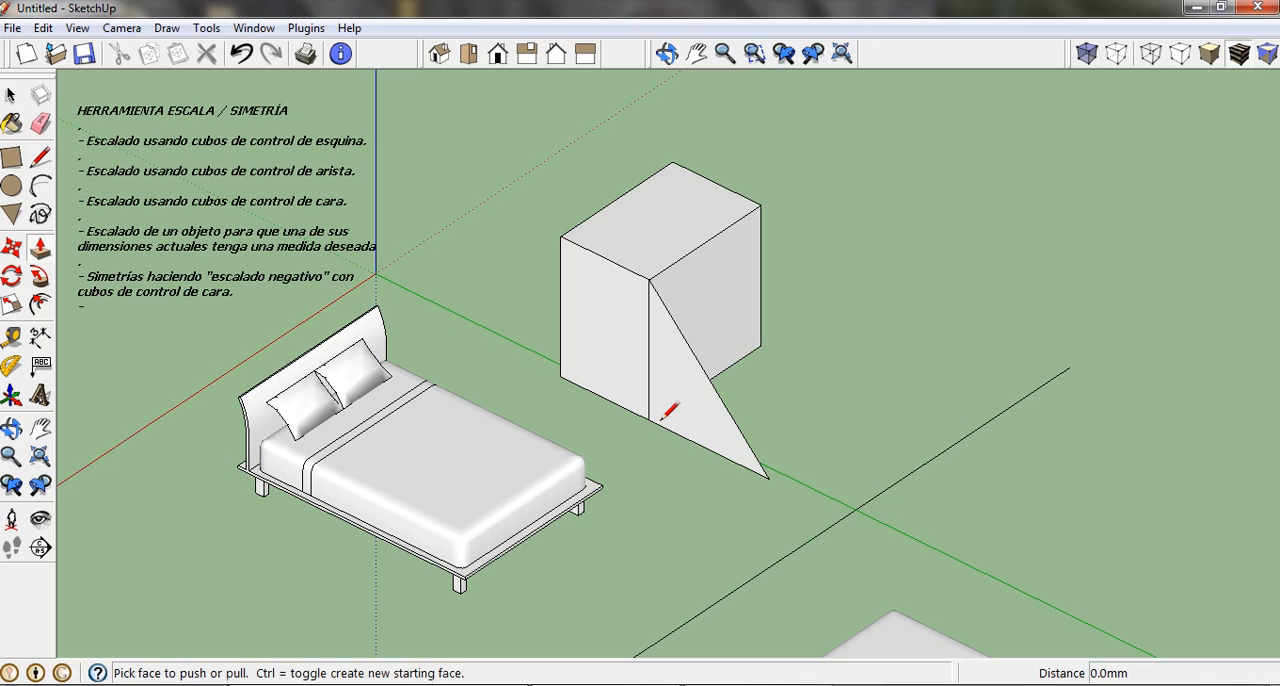
pyautogui.click(670, 410)
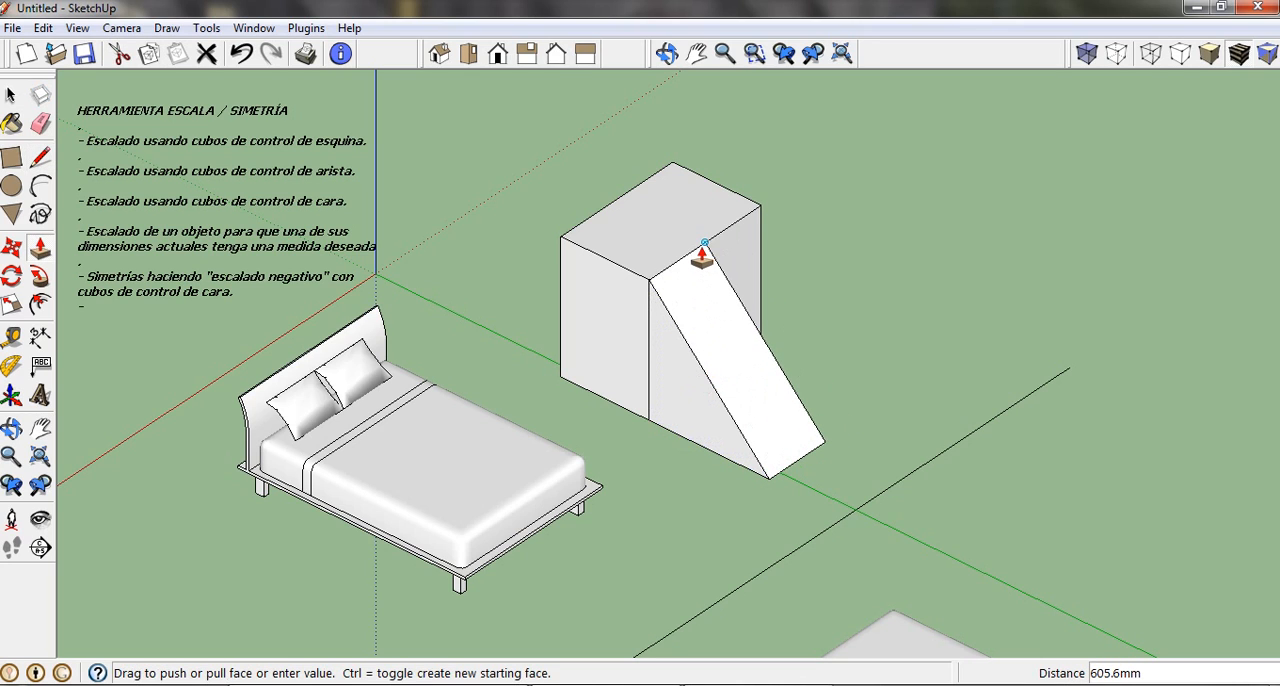
pyautogui.click(758, 215)
pyautogui.scroll(-3, 766, 309)
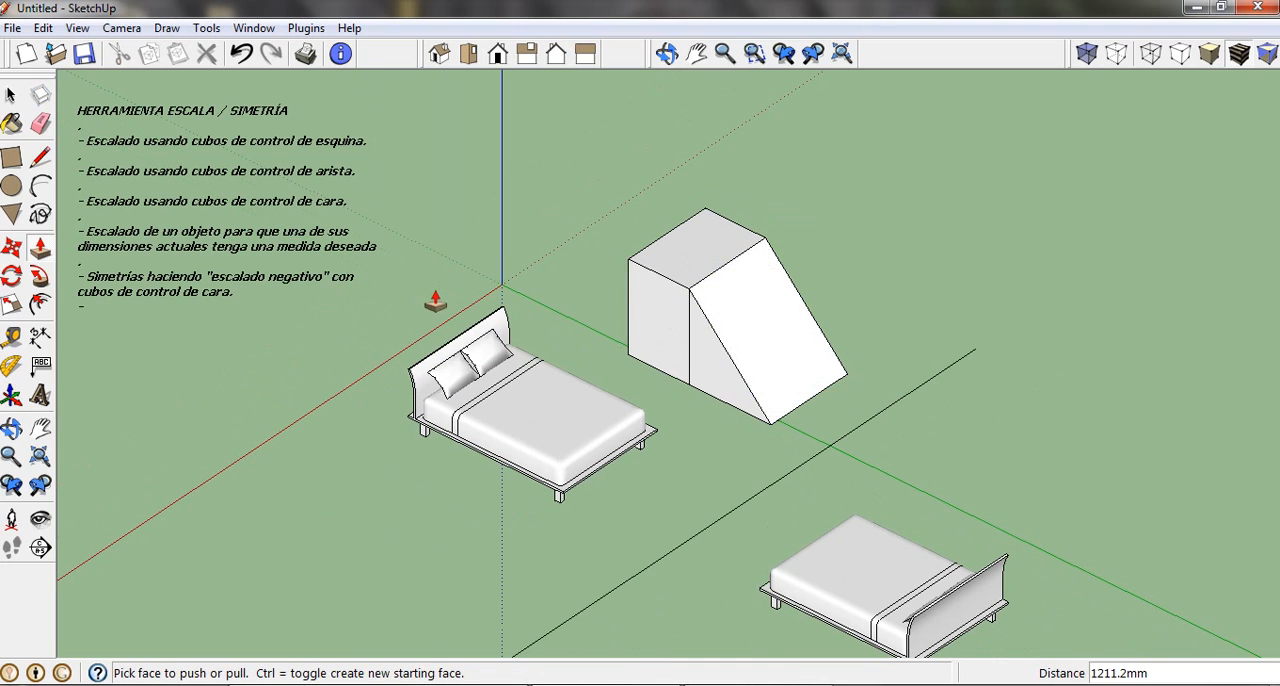
# Delete the line between the two beds.
pyautogui.press('space')
pyautogui.click(876, 425)
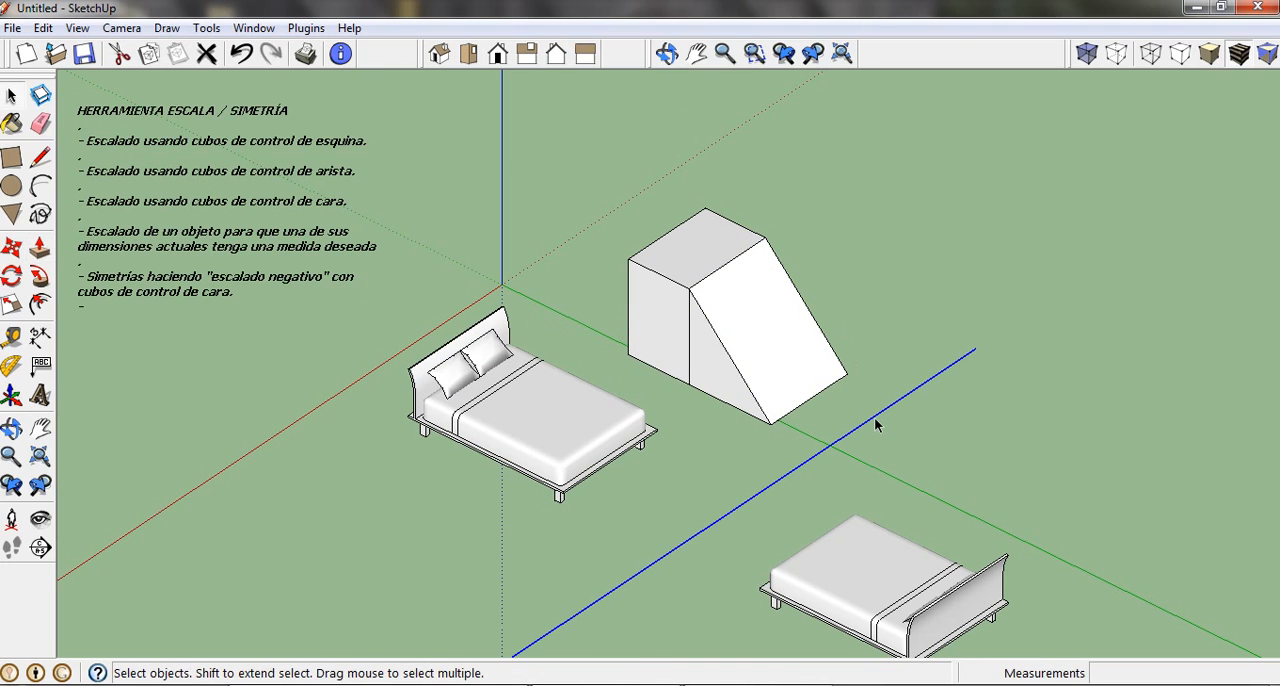
pyautogui.press('Delete')
# Select the entire ramped box and move it about 1569 mm along the red axis, away from the beds.
pyautogui.tripleClick(716, 315)
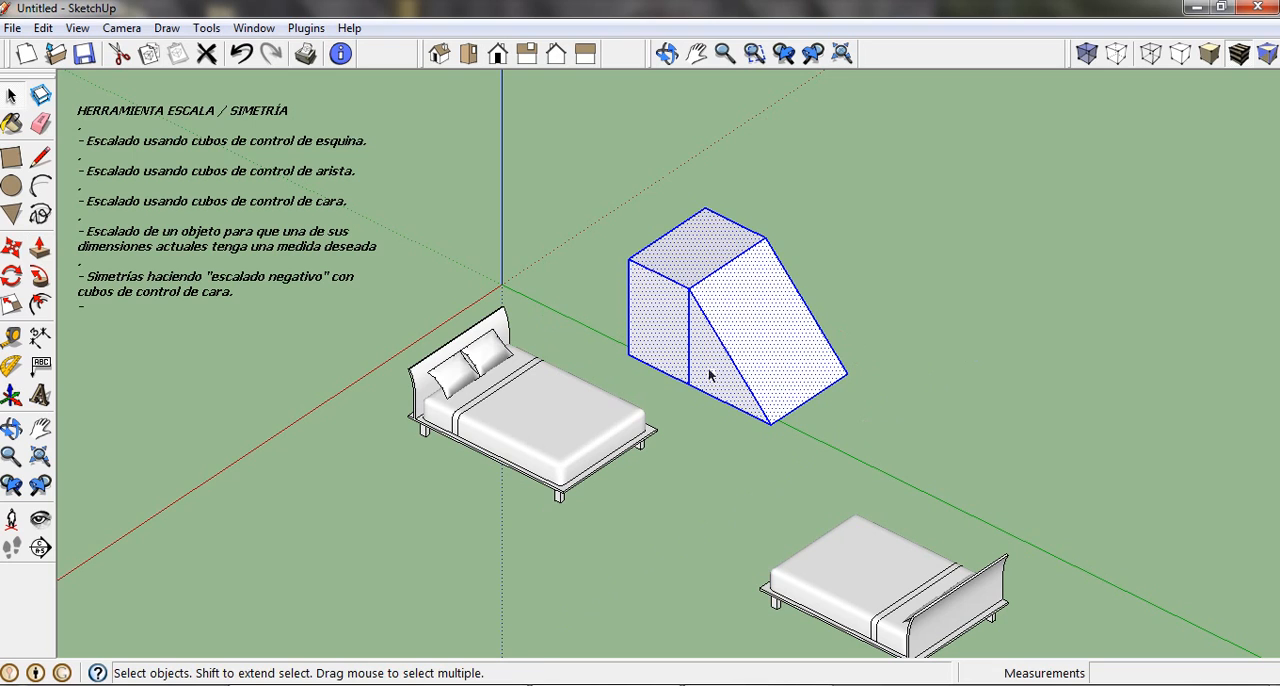
pyautogui.press('m')
pyautogui.click(771, 422)
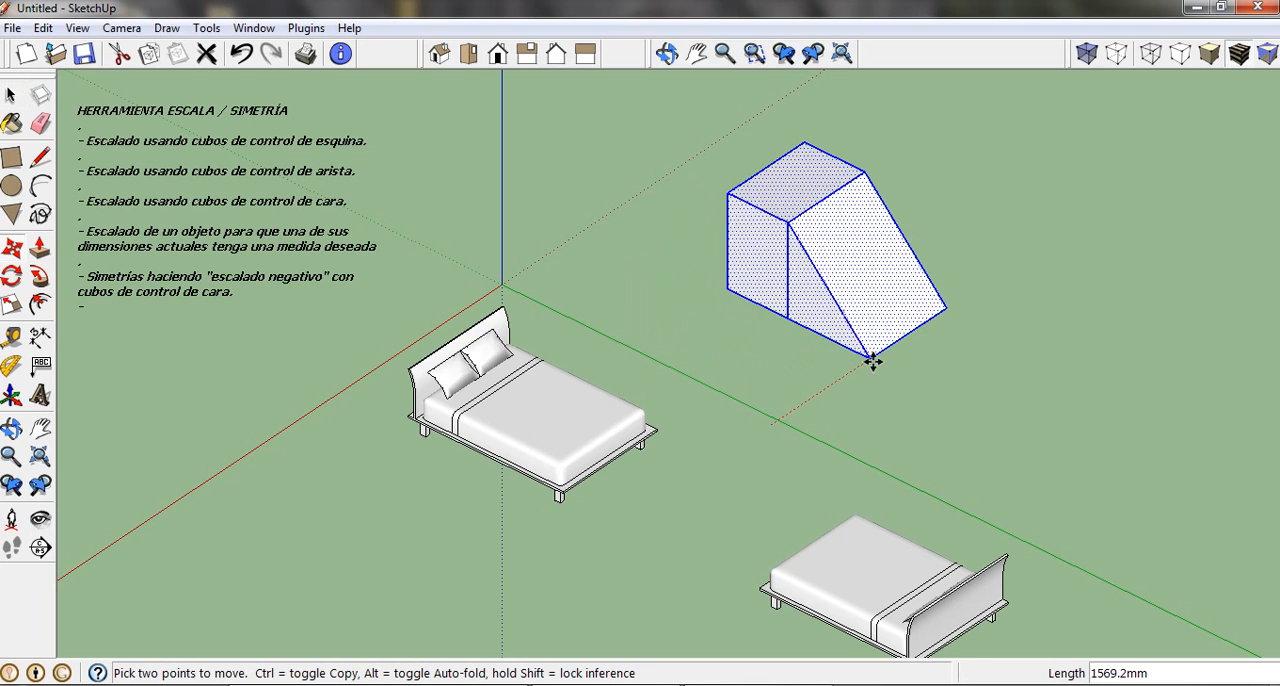
pyautogui.click(873, 362)
pyautogui.keyDown('shift'); pyautogui.moveTo(863, 397); pyautogui.dragTo(721, 470, button='middle'); pyautogui.keyUp('shift')
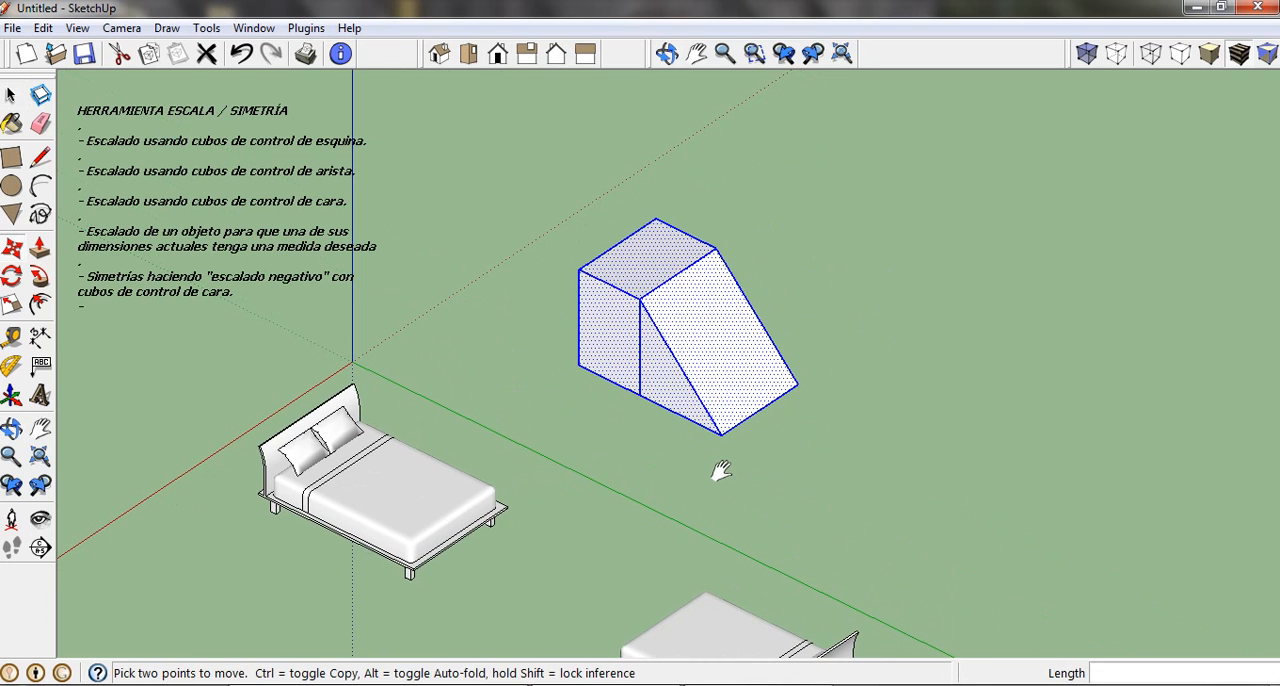
# Select the ramped box's side, top and sloped faces one at a time to examine whether they are separate.
pyautogui.press('space')
pyautogui.click(619, 443)
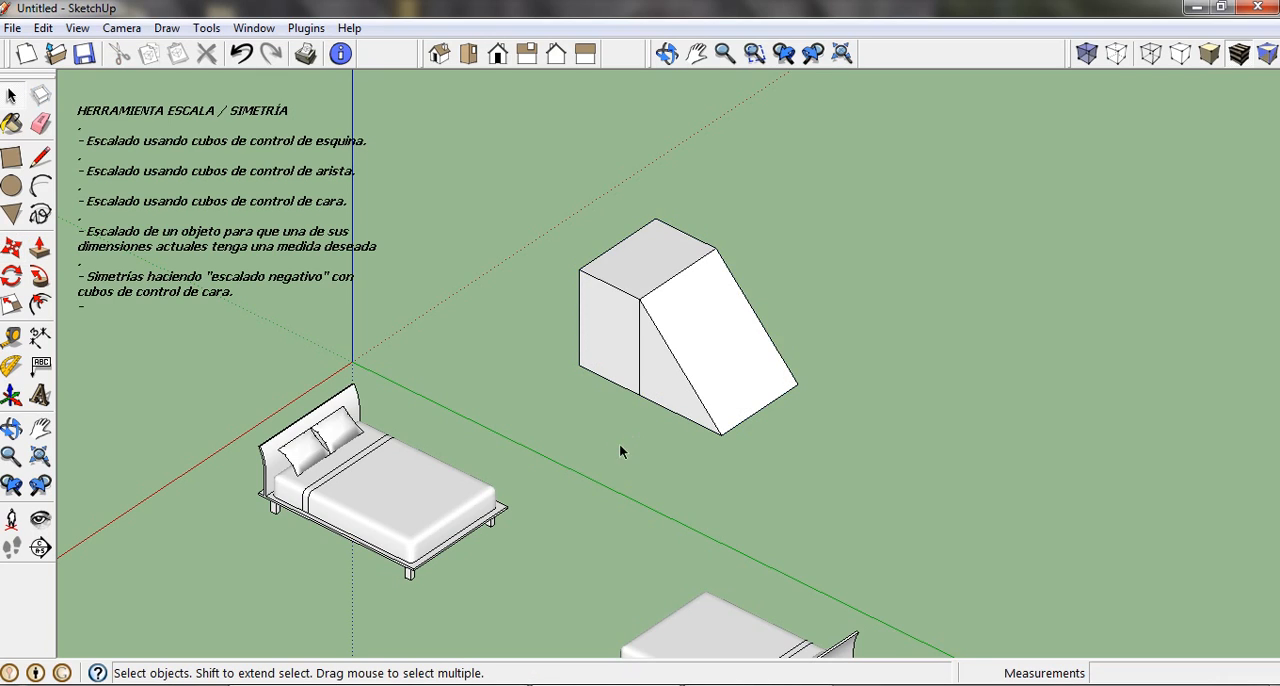
pyautogui.click(606, 297)
pyautogui.click(668, 356)
pyautogui.click(701, 288)
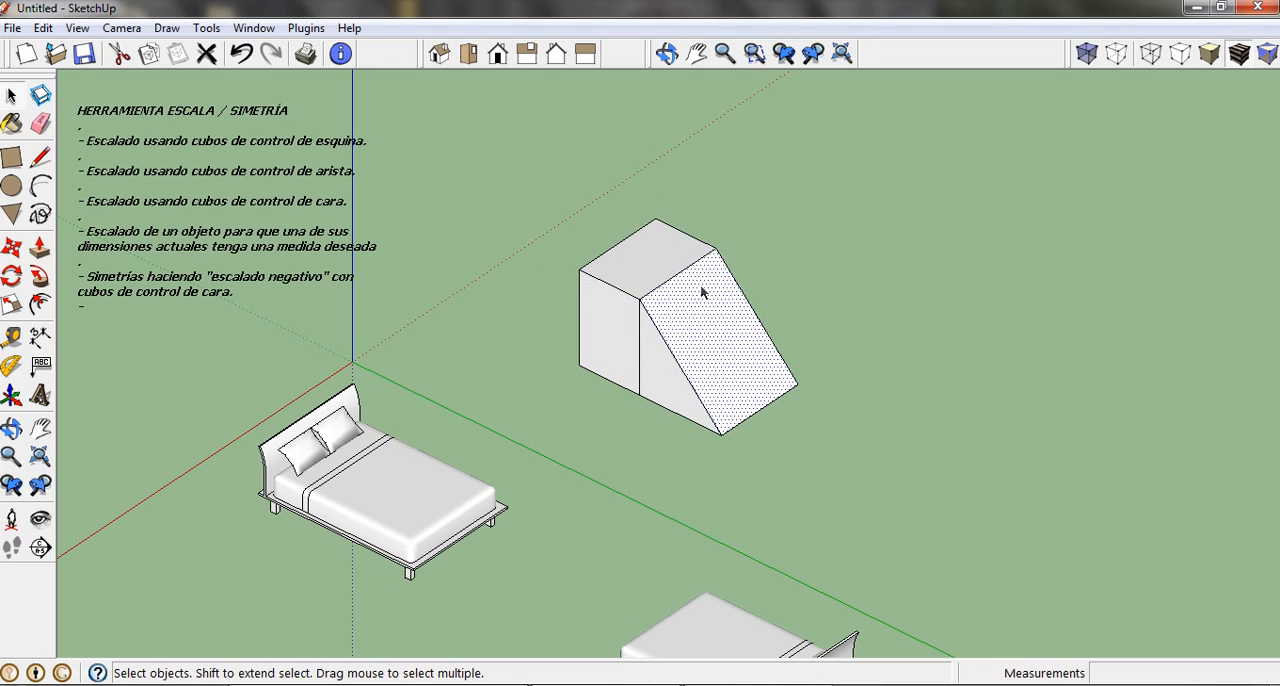
pyautogui.click(655, 265)
pyautogui.click(614, 318)
pyautogui.click(650, 377)
pyautogui.click(702, 295)
pyautogui.click(659, 262)
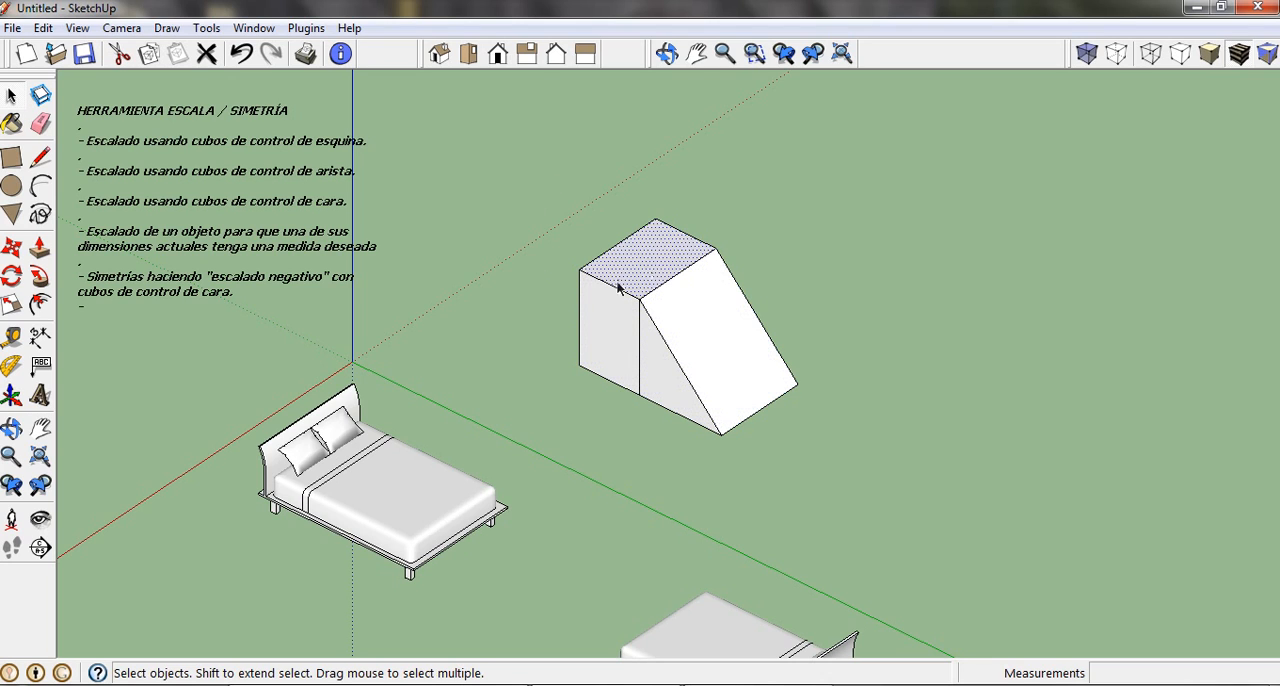
pyautogui.click(608, 328)
pyautogui.click(658, 366)
pyautogui.click(727, 346)
pyautogui.click(659, 262)
pyautogui.click(618, 318)
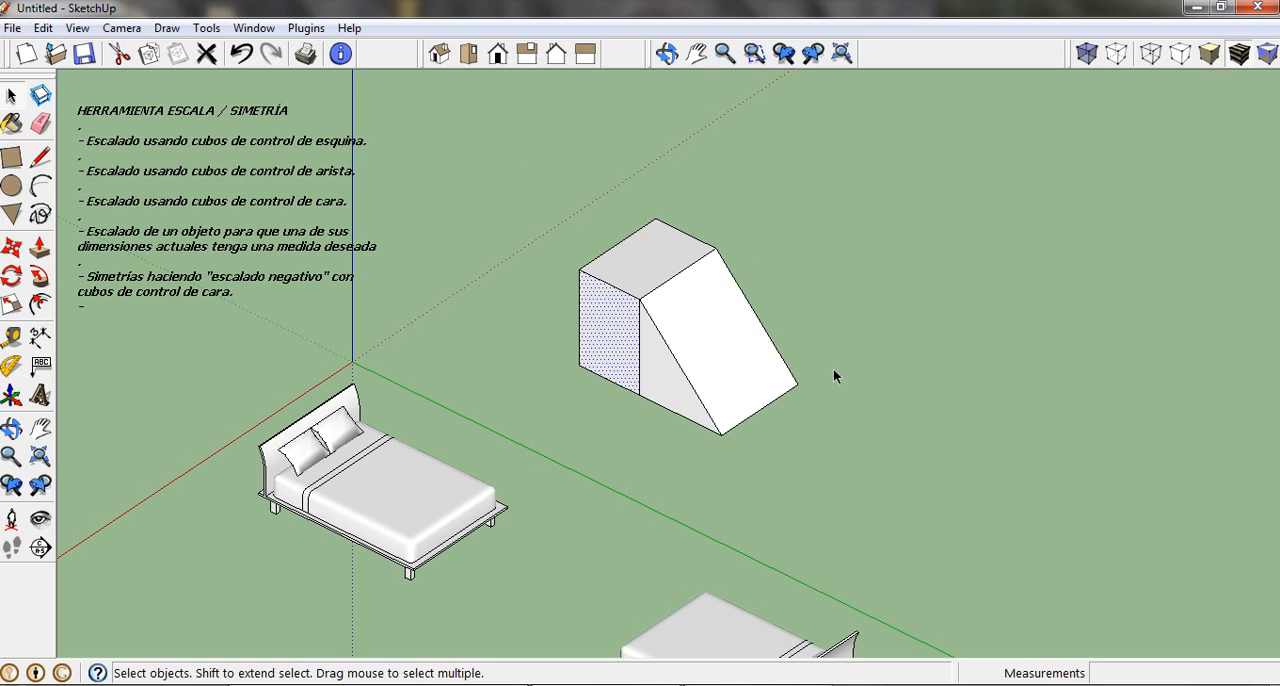
# Select all faces and edges of the ramped box and make them into a group.
pyautogui.moveTo(853, 479); pyautogui.dragTo(854, 494)
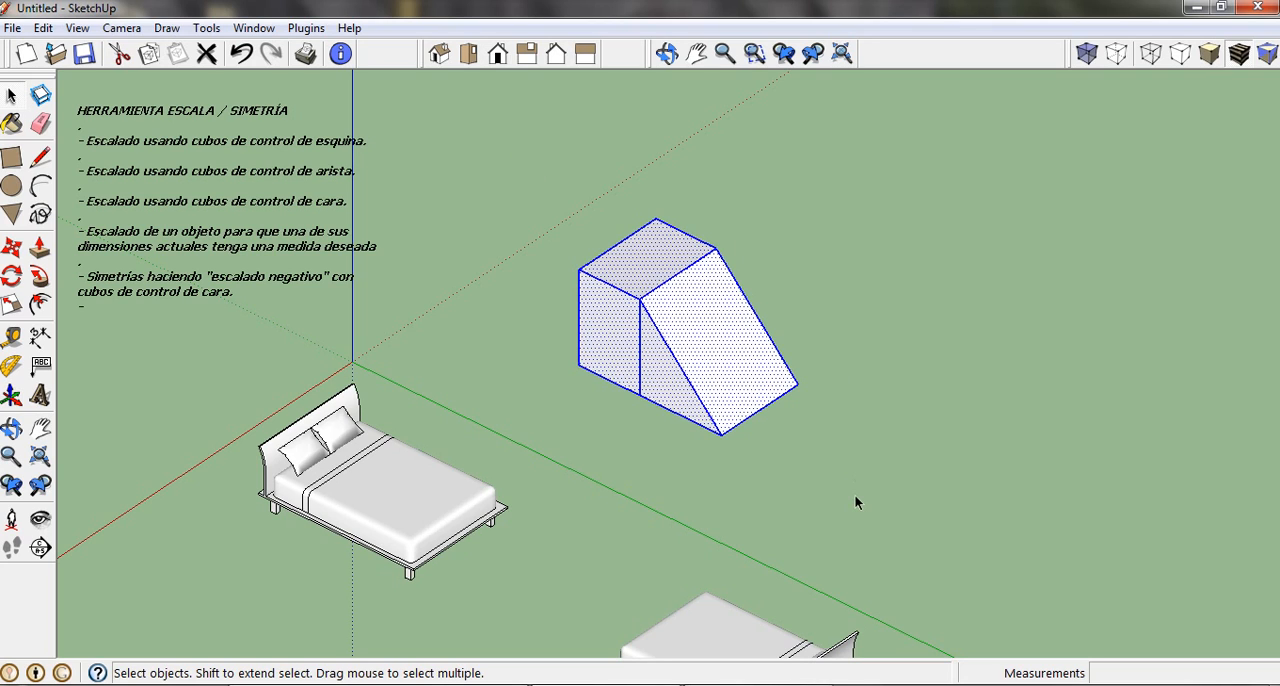
pyautogui.rightClick(718, 338)
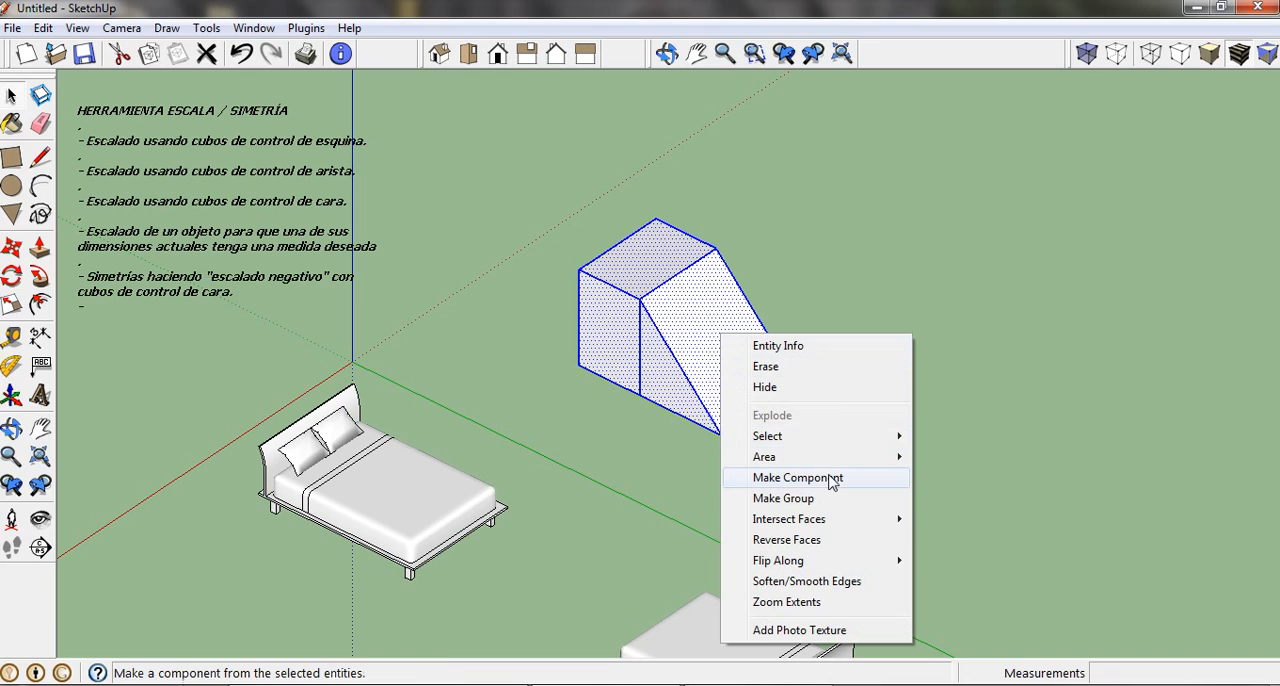
pyautogui.click(883, 507)
pyautogui.click(840, 389)
# Copy the ramped box group in place, using the ramp's lower front corner as both base and destination point.
pyautogui.click(665, 337)
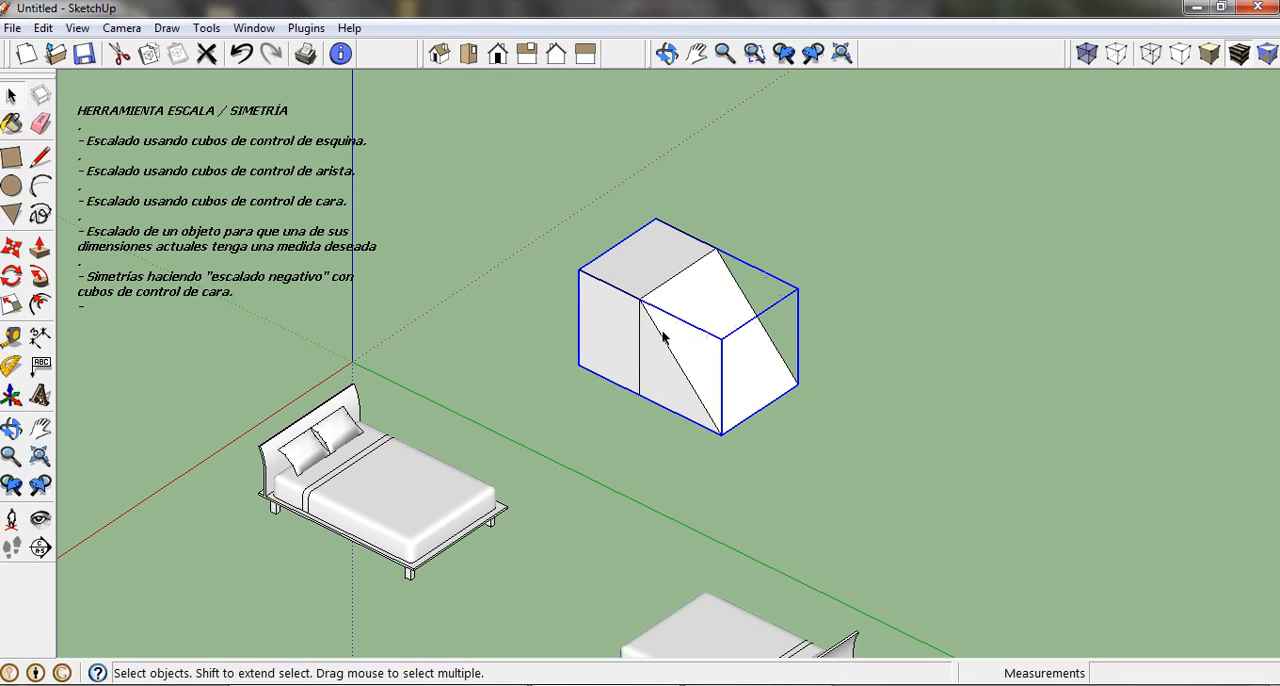
pyautogui.click(11, 247)
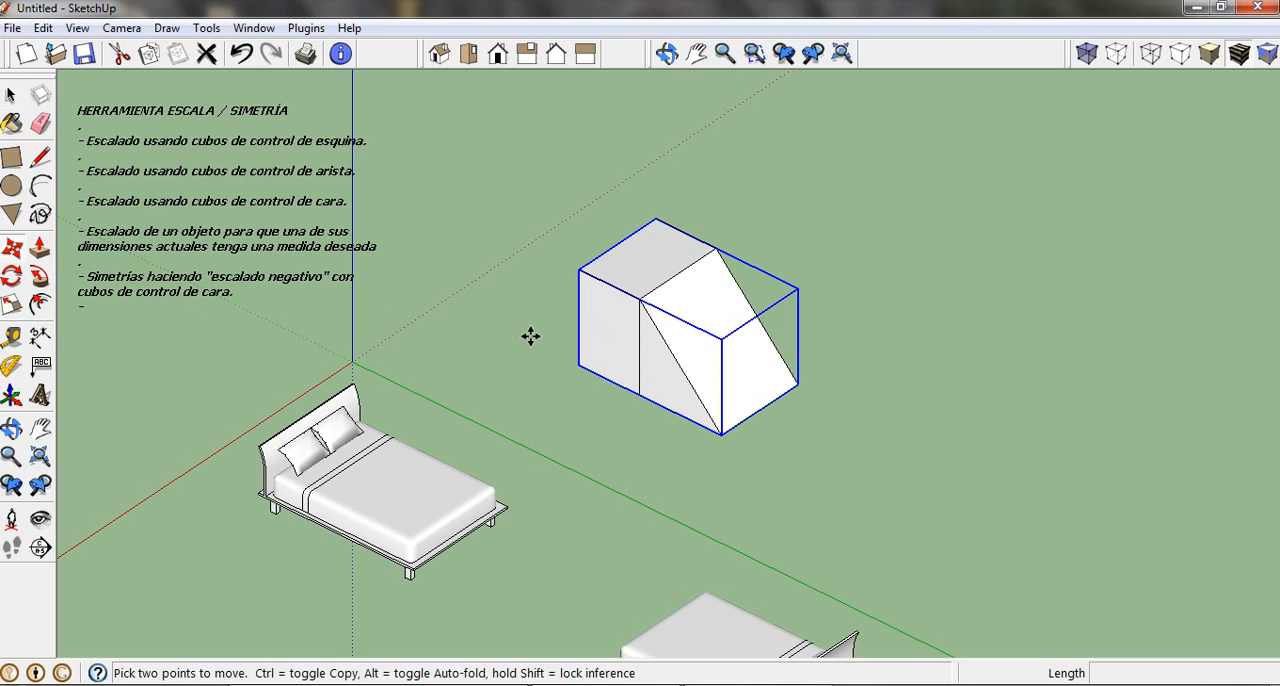
pyautogui.click(721, 433)
pyautogui.press('ctrl')
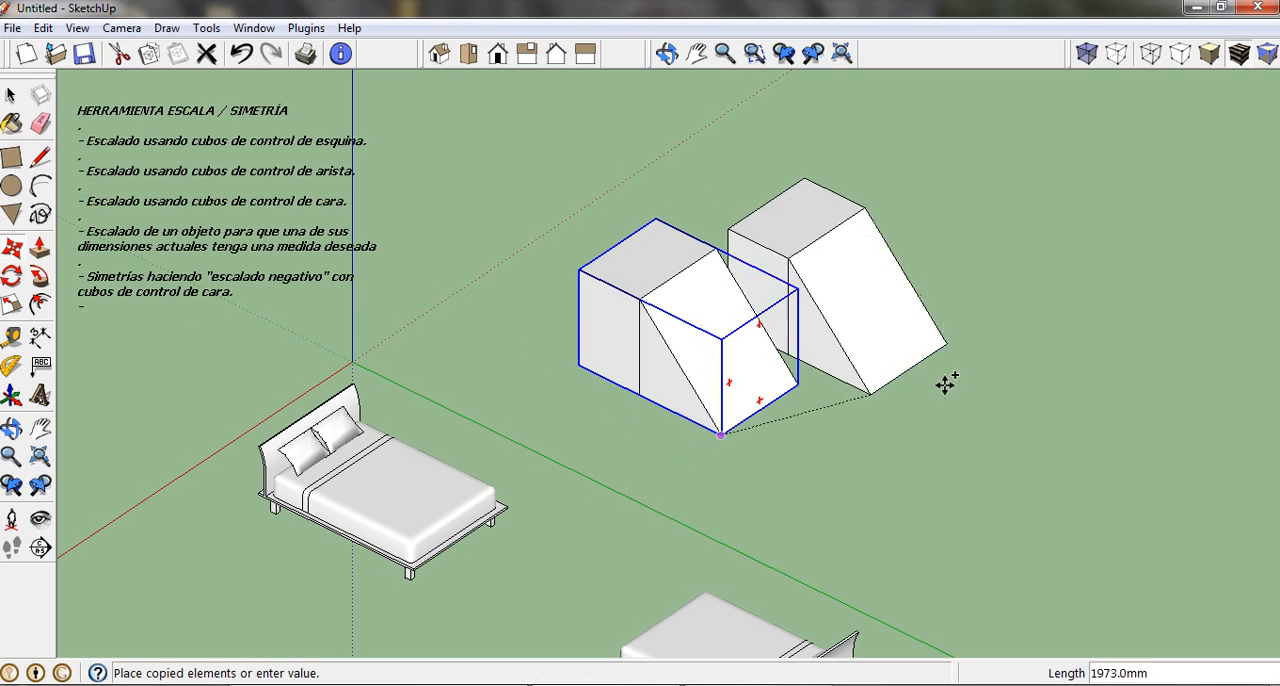
pyautogui.click(716, 433)
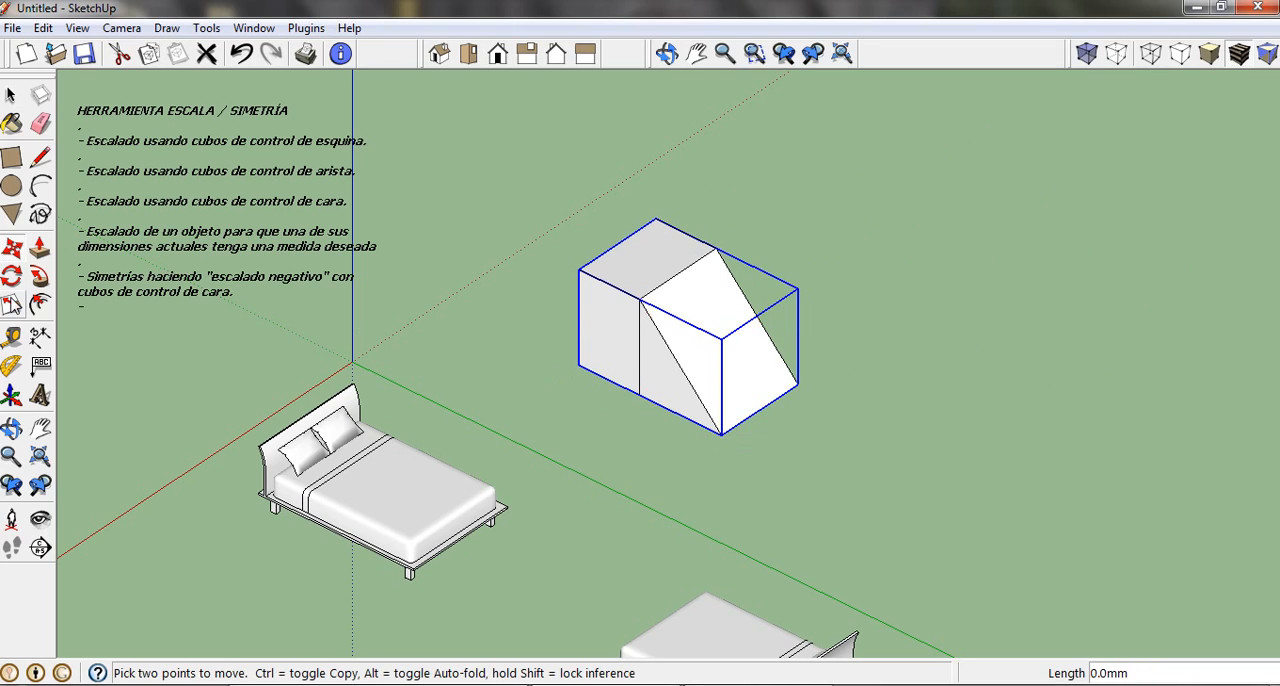
# Mirror the copied group past the foot of the ramp by scaling its face along the green axis to -1.00, and deselect it.
pyautogui.click(11, 305)
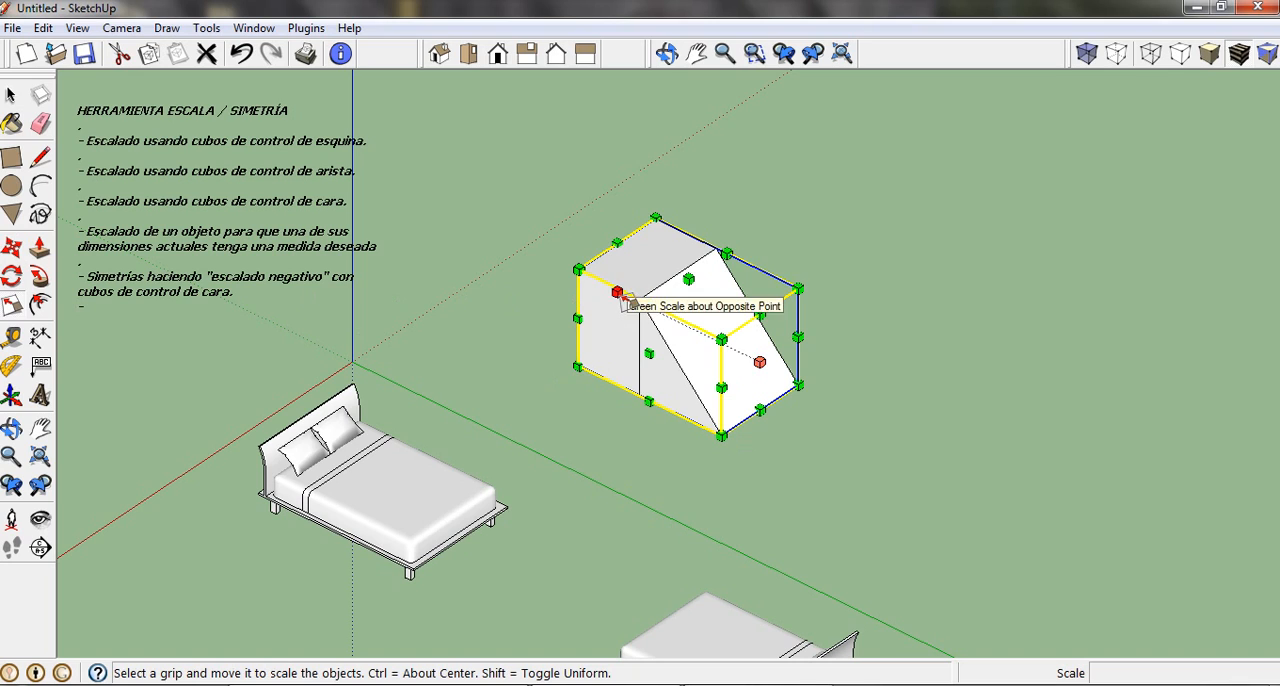
pyautogui.moveTo(614, 290); pyautogui.dragTo(906, 418)
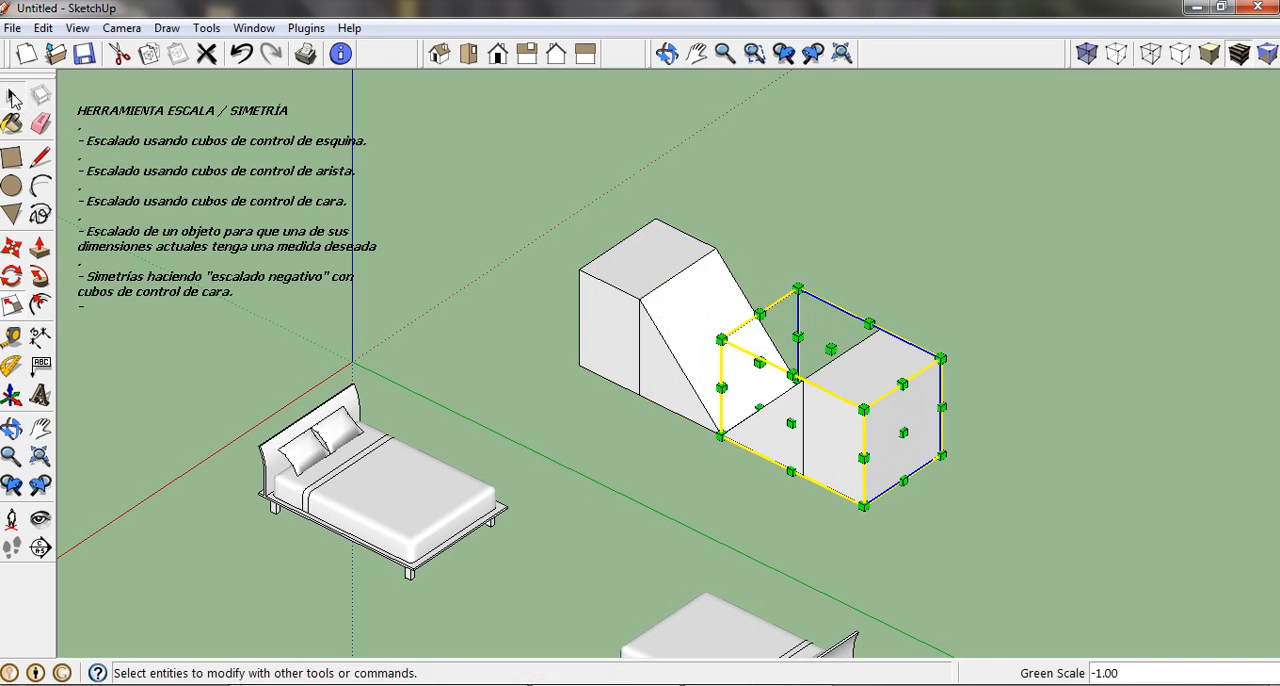
pyautogui.click(11, 94)
pyautogui.click(684, 228)
pyautogui.scroll(-2, 703, 262)
pyautogui.scroll(-2, 605, 290)
pyautogui.moveTo(714, 371)
pyautogui.mouseDown(button='middle')
pyautogui.moveTo(190, 355)
pyautogui.moveTo(737, 363)
pyautogui.moveTo(717, 389)
pyautogui.moveTo(794, 384)
pyautogui.moveTo(727, 363)
pyautogui.mouseUp(button='middle')
pyautogui.scroll(5, 712, 360)
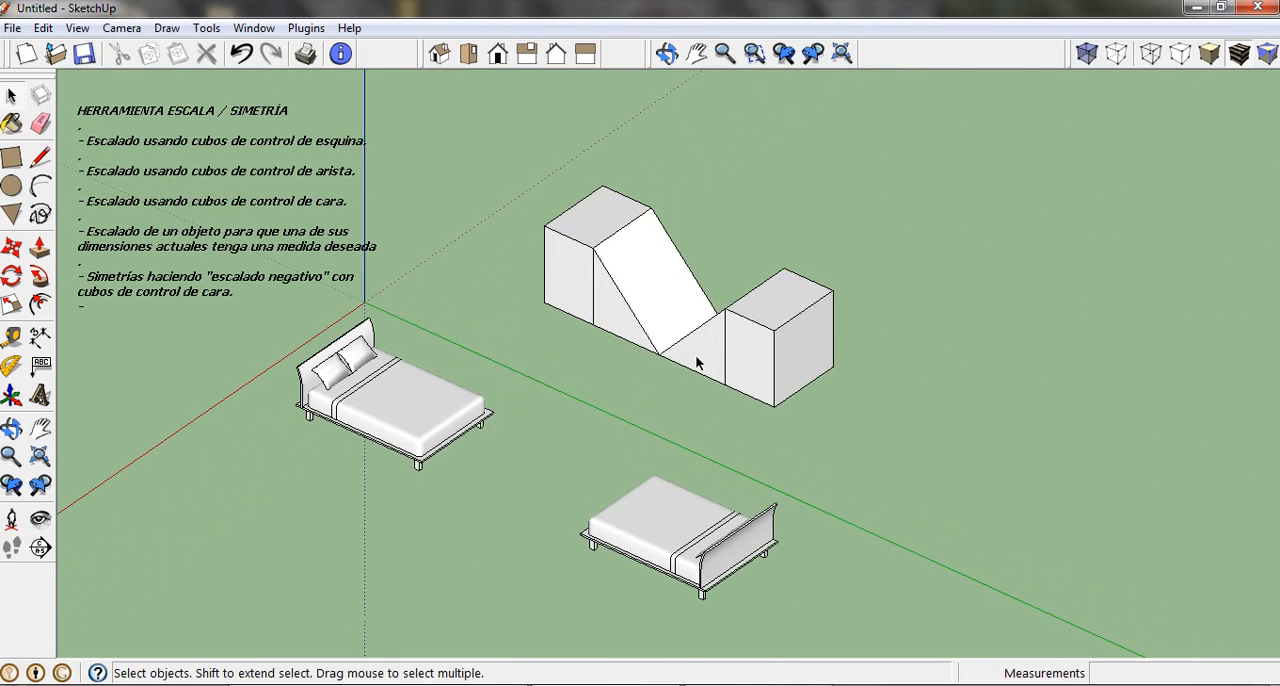
pyautogui.moveTo(841, 369); pyautogui.dragTo(640, 357, button='middle')
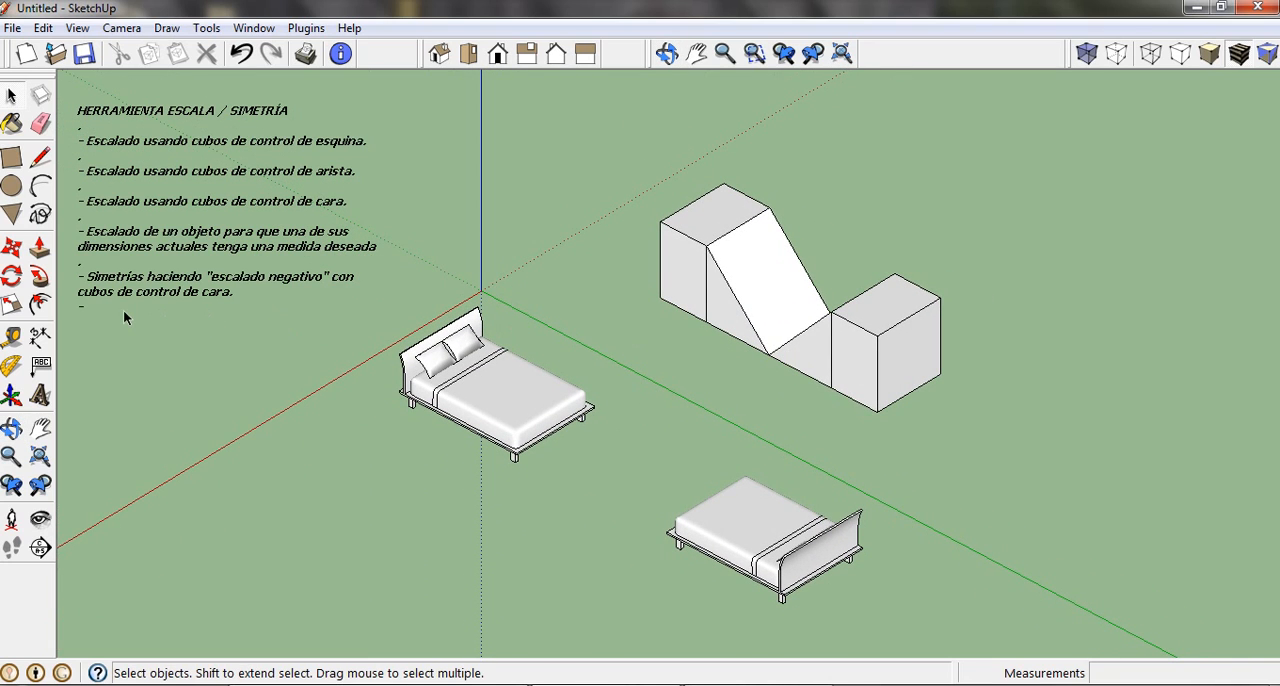